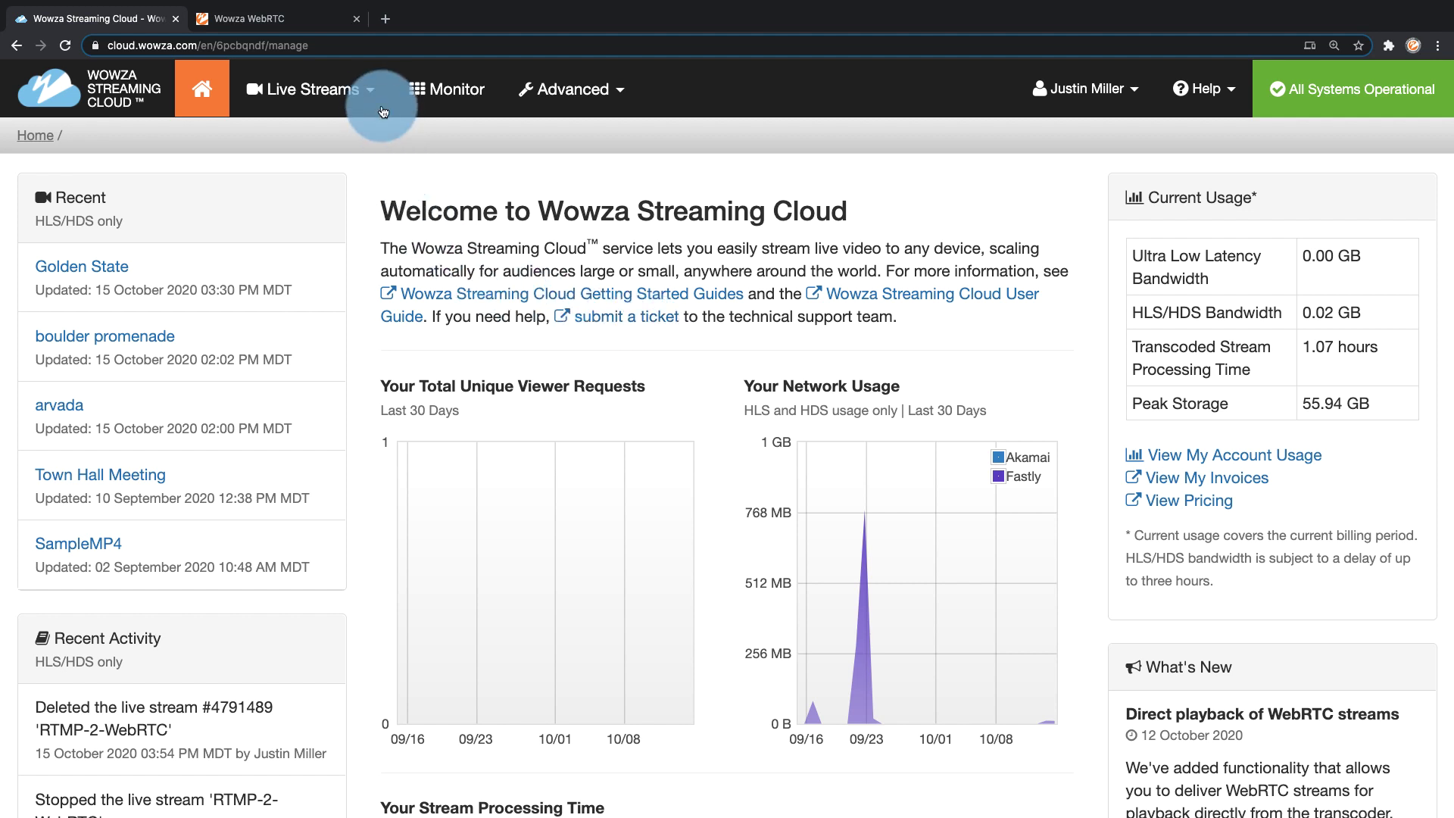
Step: Create a new live stream named RTMP-2-WebRTC broadcasting from US West (California)
{"action": "left_click", "coordinate": [348, 93]}
{"action": "left_click", "coordinate": [256, 210]}
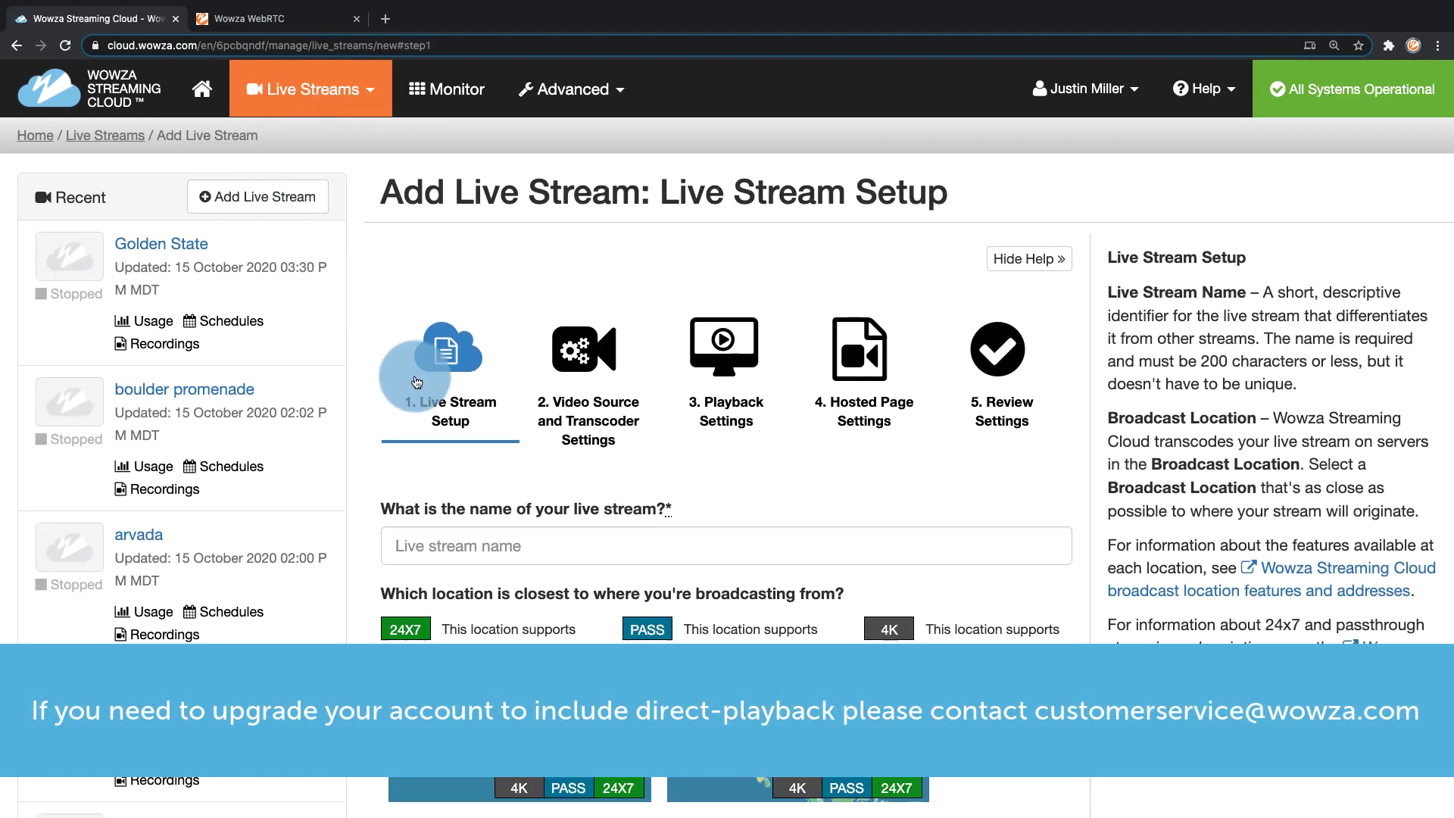
{"action": "left_click", "coordinate": [423, 534]}
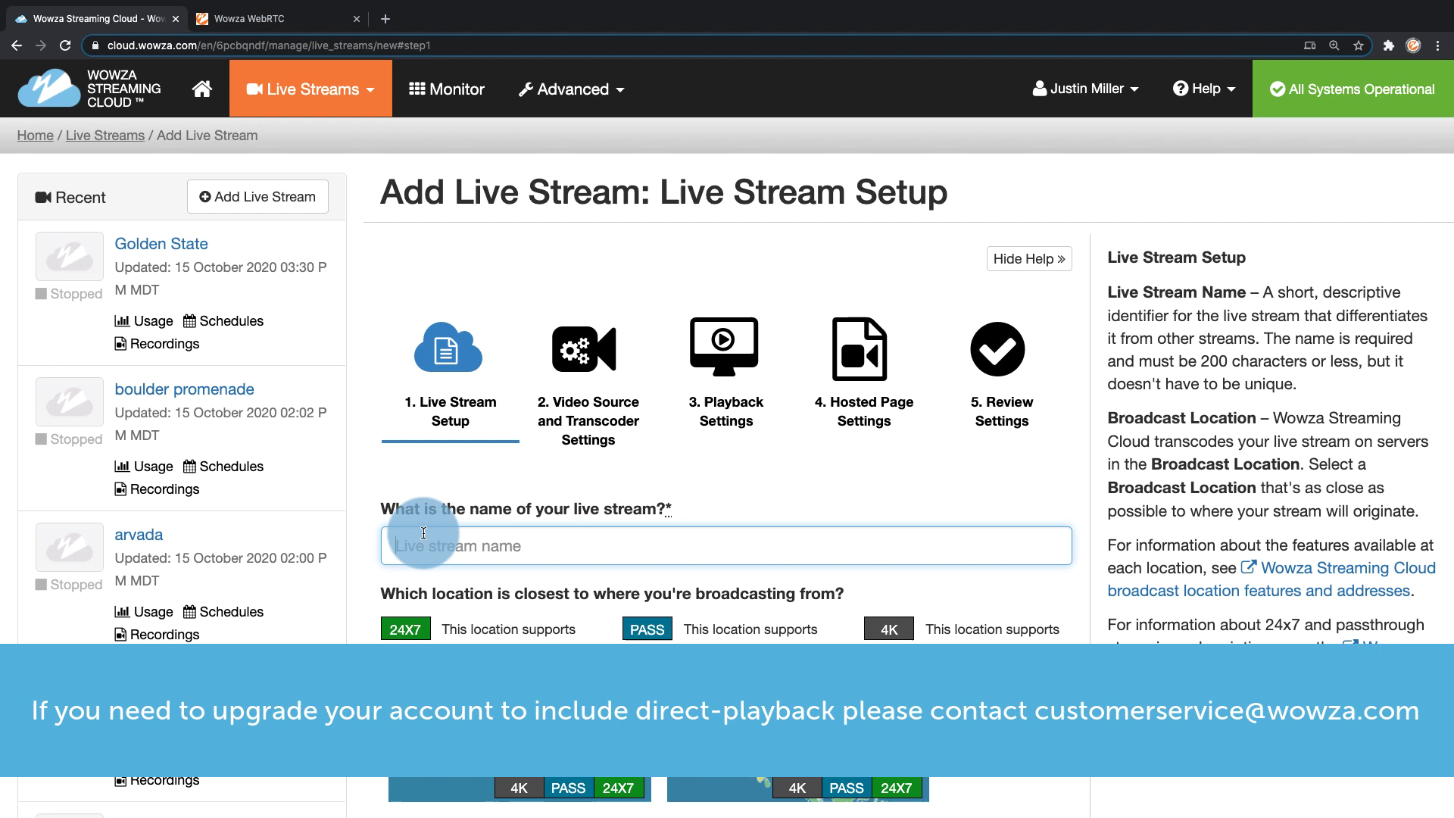
{"action": "type", "text": "RTMP-2"}
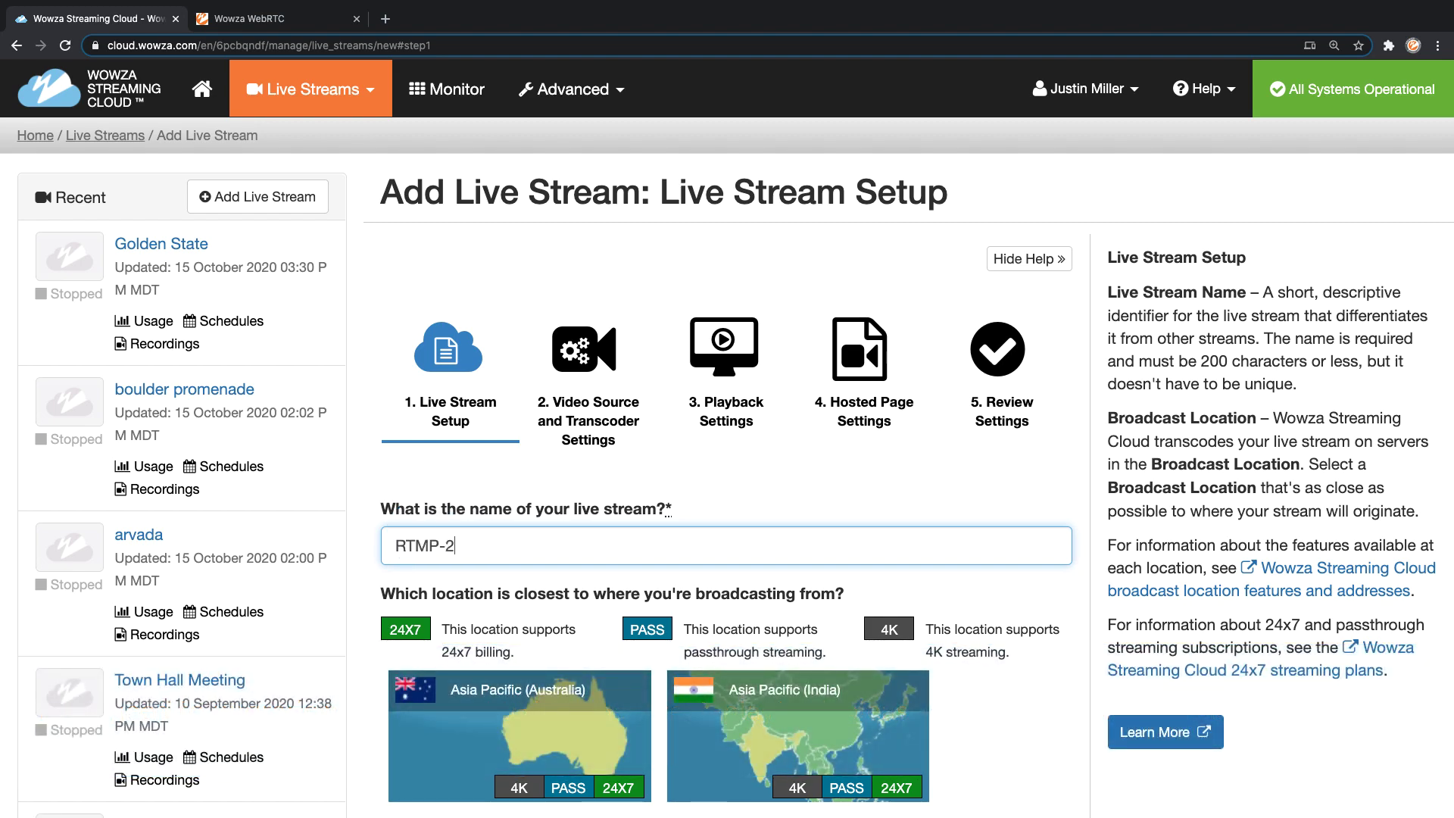
{"action": "type", "text": "-WebRTC"}
{"action": "scroll", "coordinate": [710, 455], "scroll_direction": "down", "scroll_amount": 15}
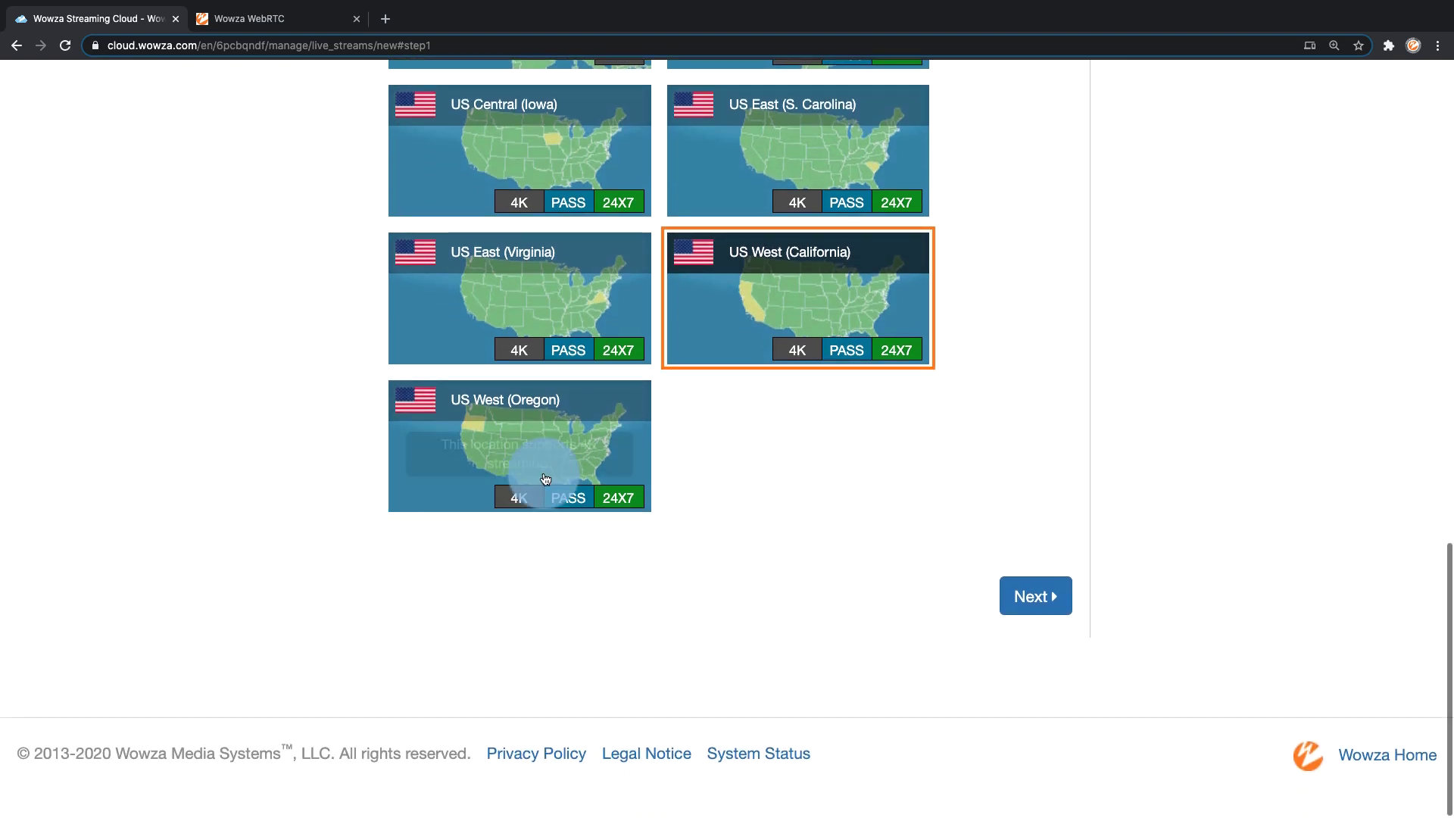
{"action": "left_click", "coordinate": [710, 325]}
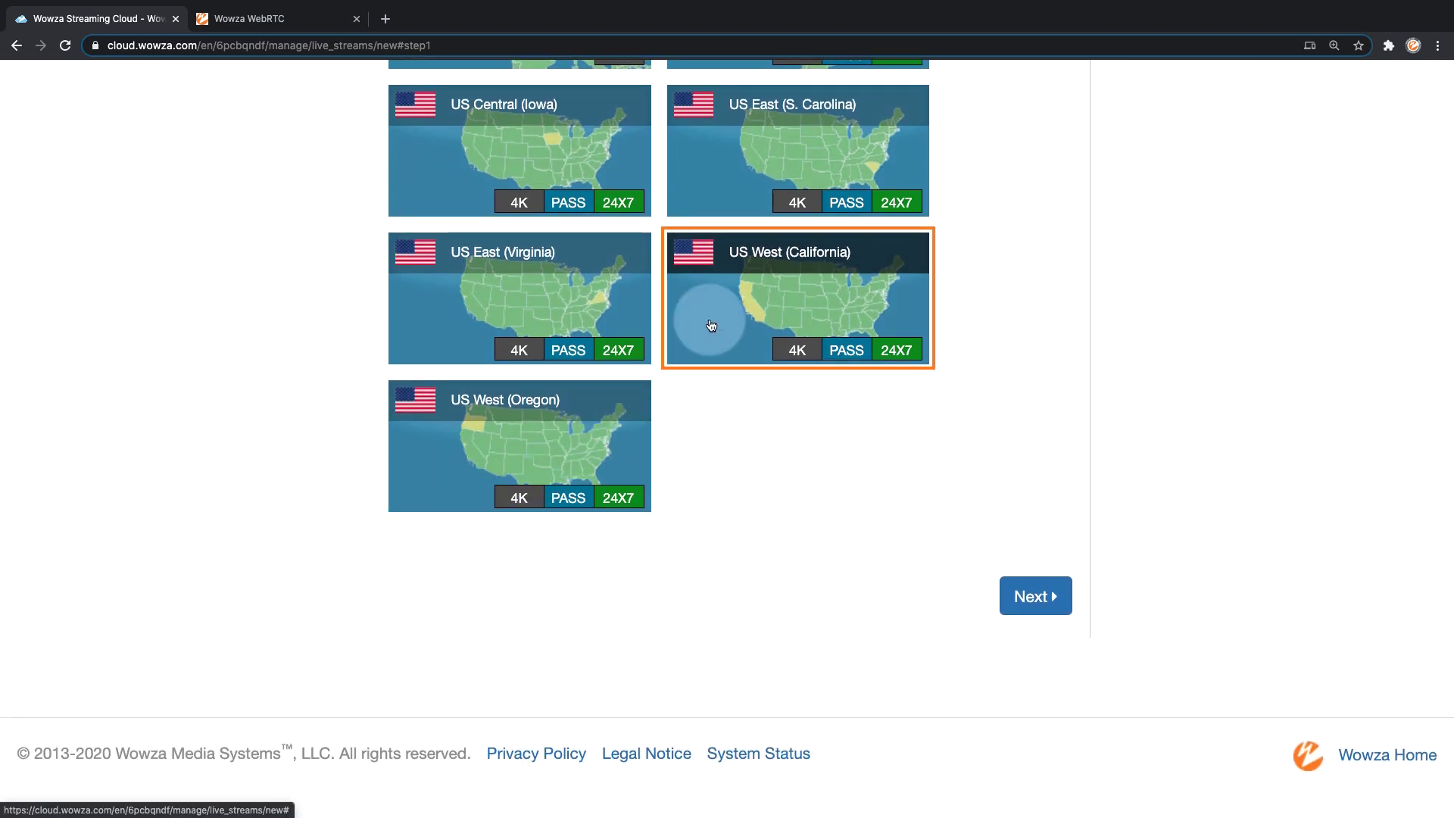
Step: Use an Other RTMP encoder at 1920 x 1080 with source authentication disabled
{"action": "left_click", "coordinate": [1049, 595]}
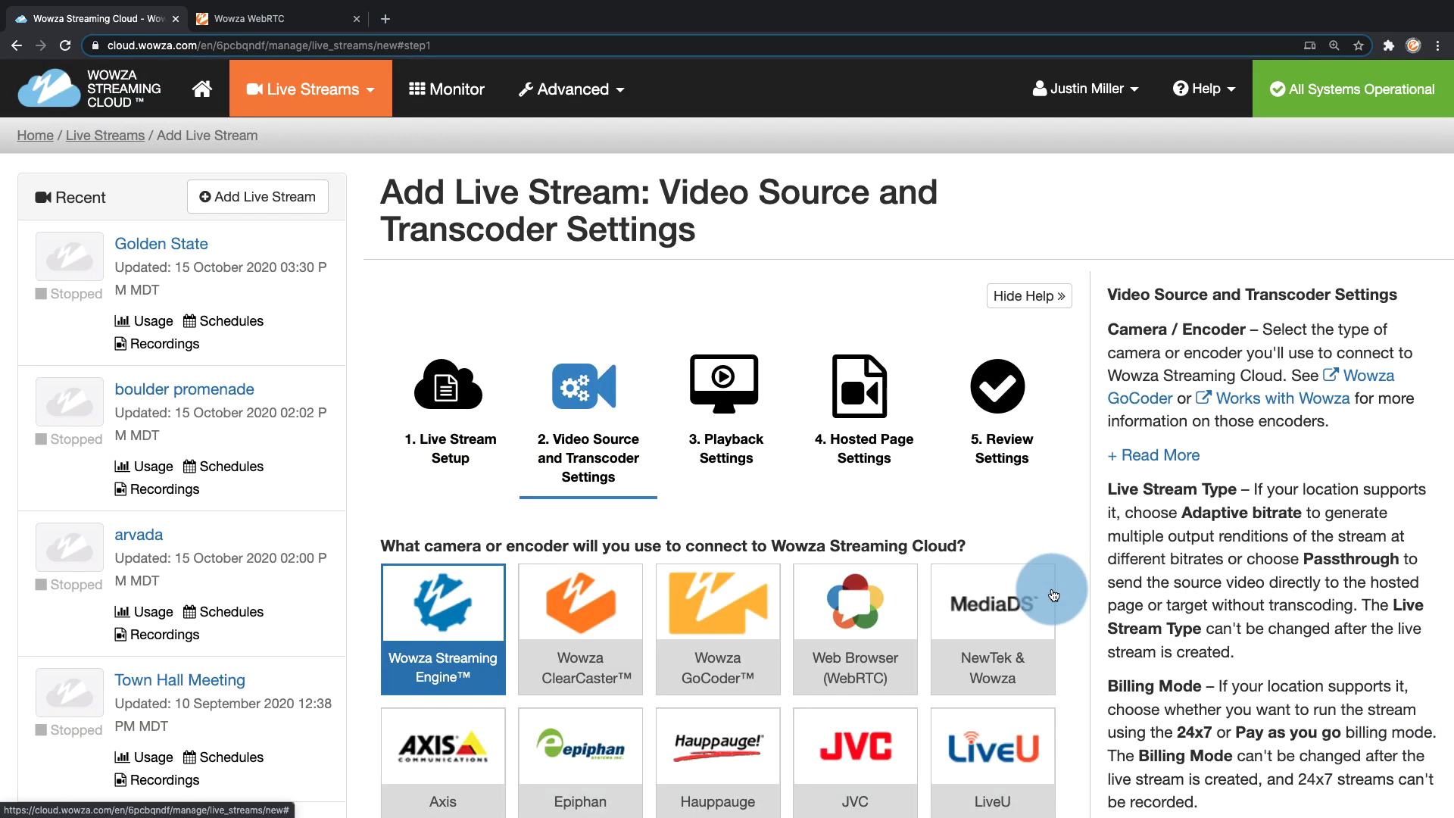
{"action": "scroll", "coordinate": [1052, 594], "scroll_direction": "down", "scroll_amount": 7}
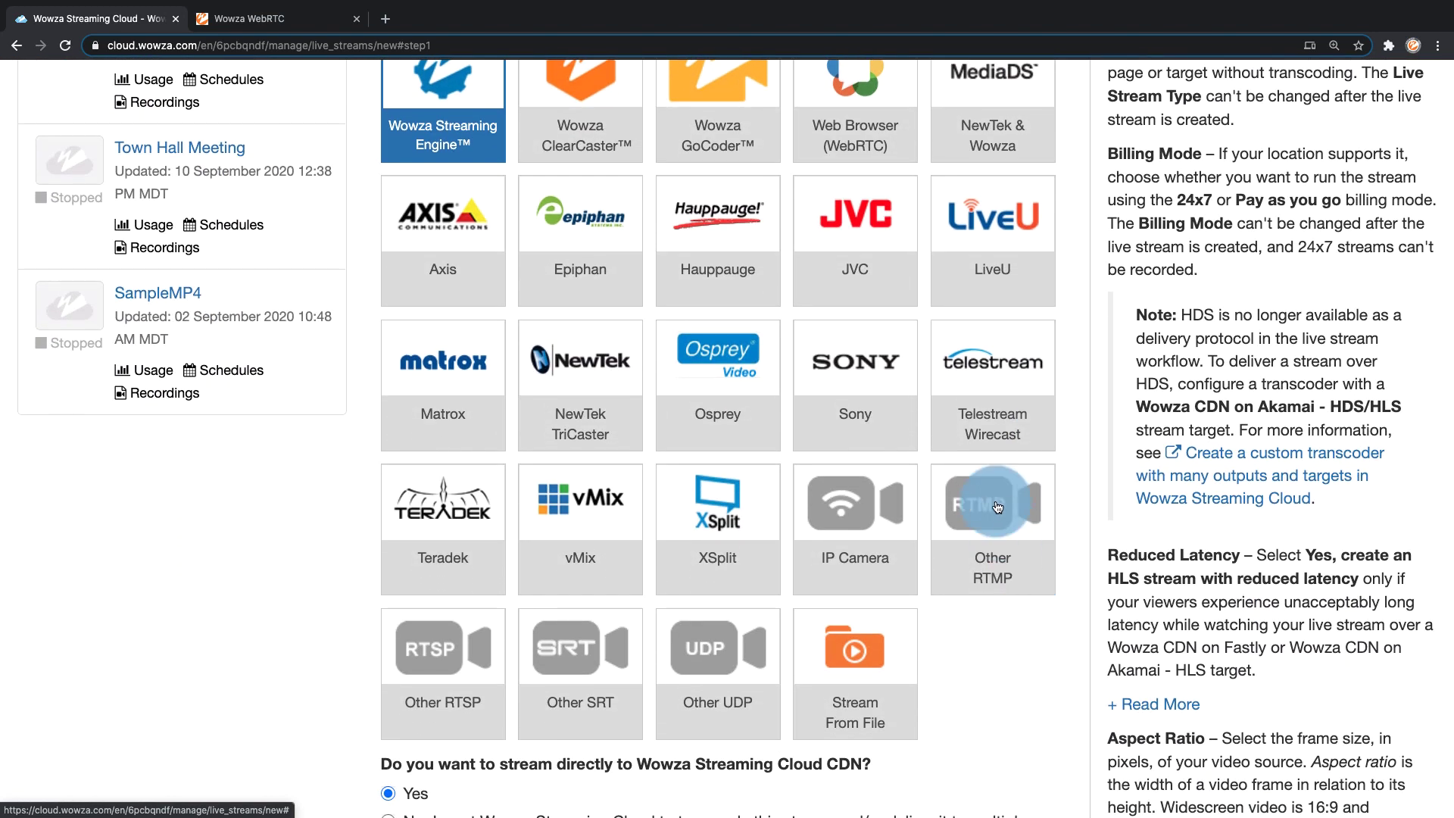
{"action": "left_click", "coordinate": [997, 508]}
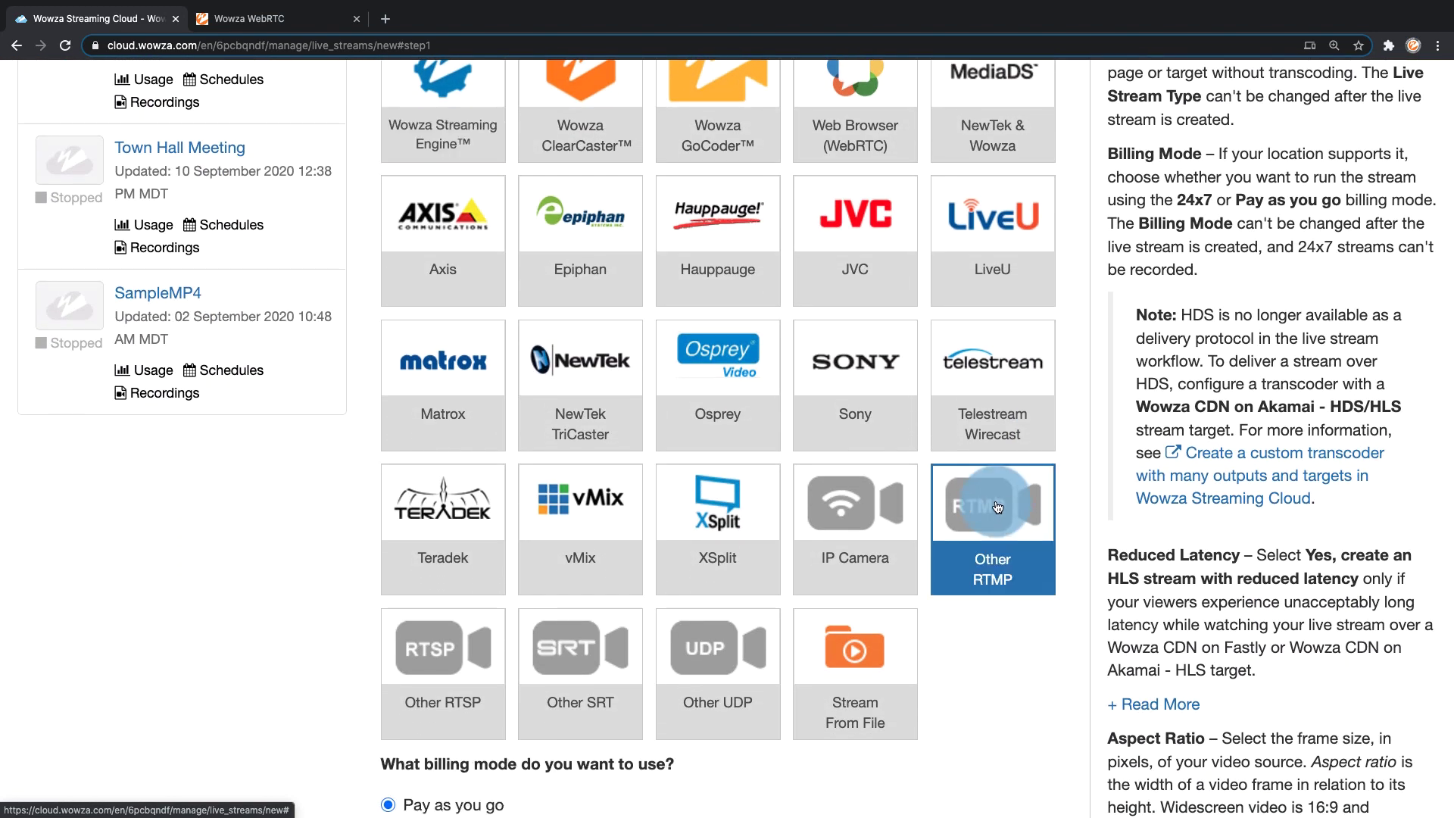
{"action": "scroll", "coordinate": [997, 506], "scroll_direction": "down", "scroll_amount": 15}
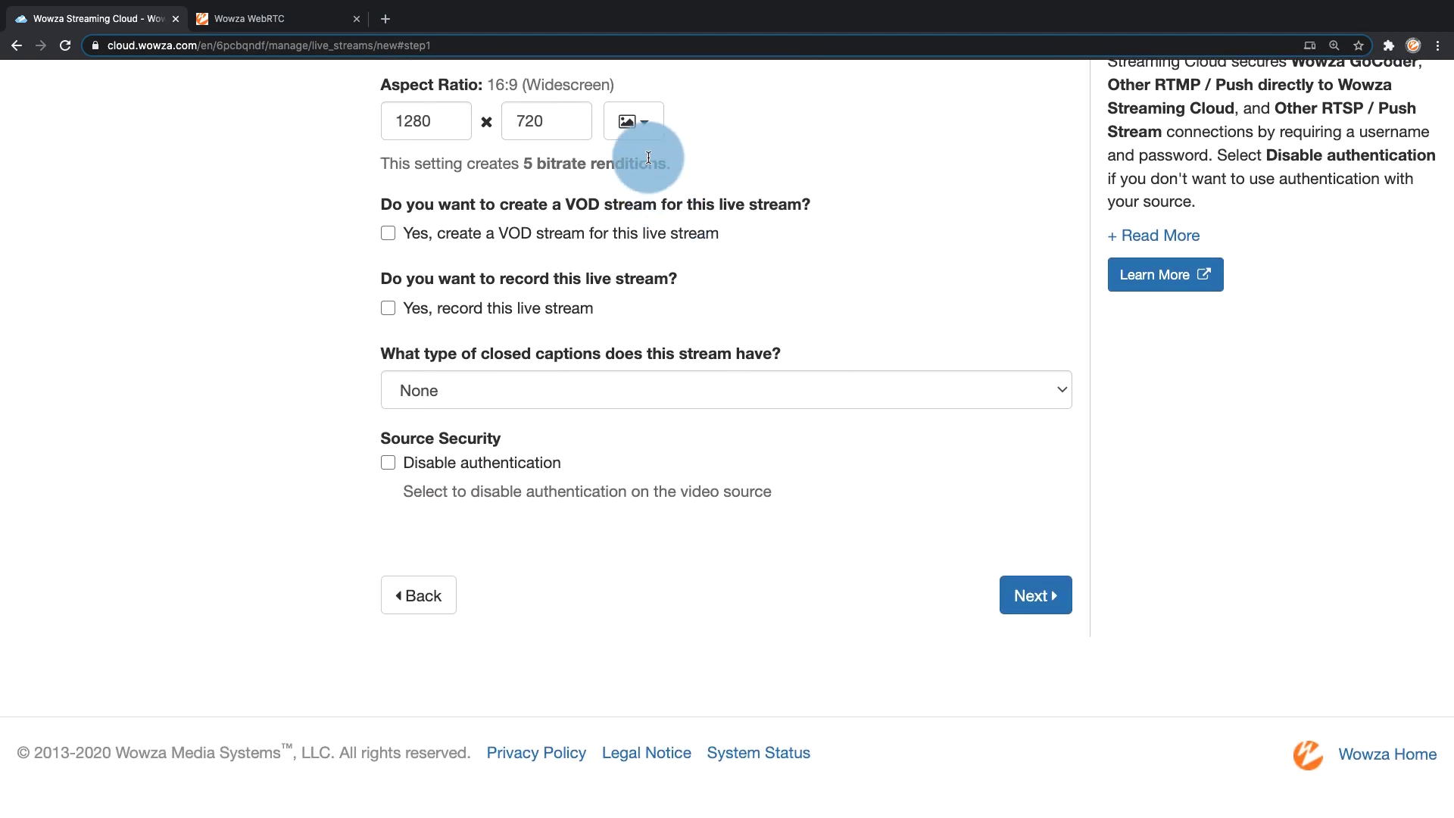
{"action": "left_click", "coordinate": [649, 122]}
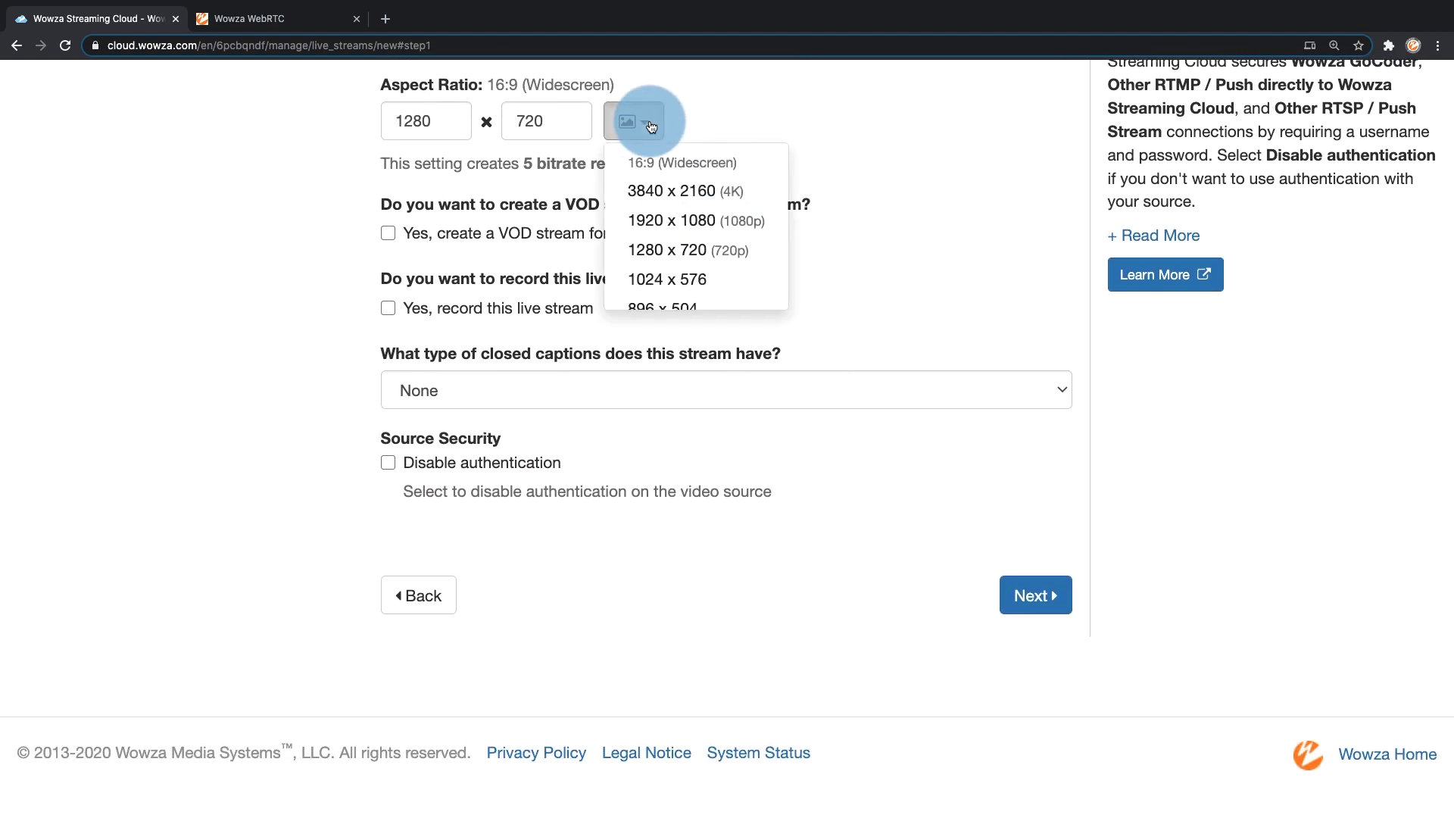
{"action": "left_click", "coordinate": [674, 219]}
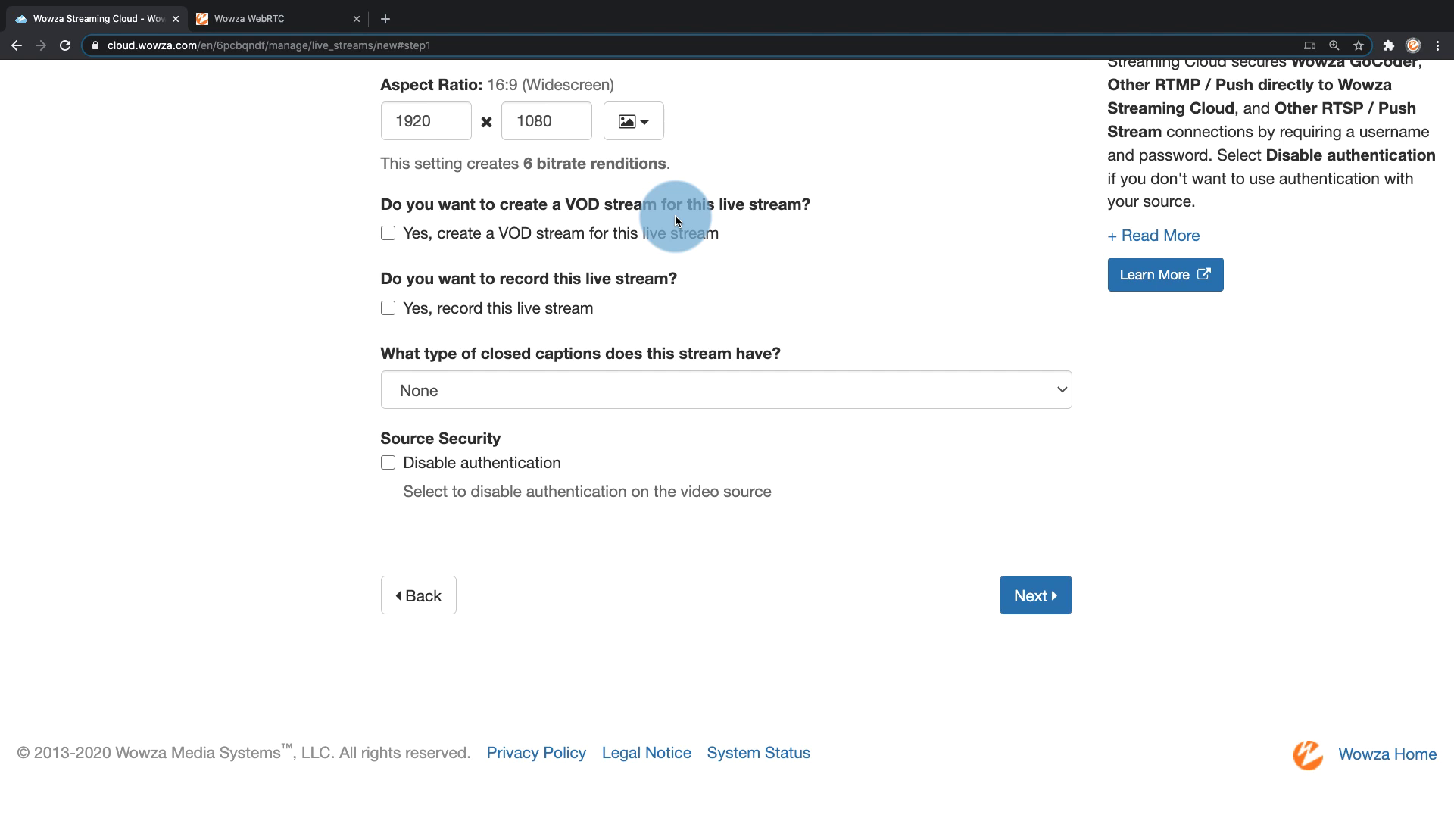
{"action": "left_click", "coordinate": [388, 463]}
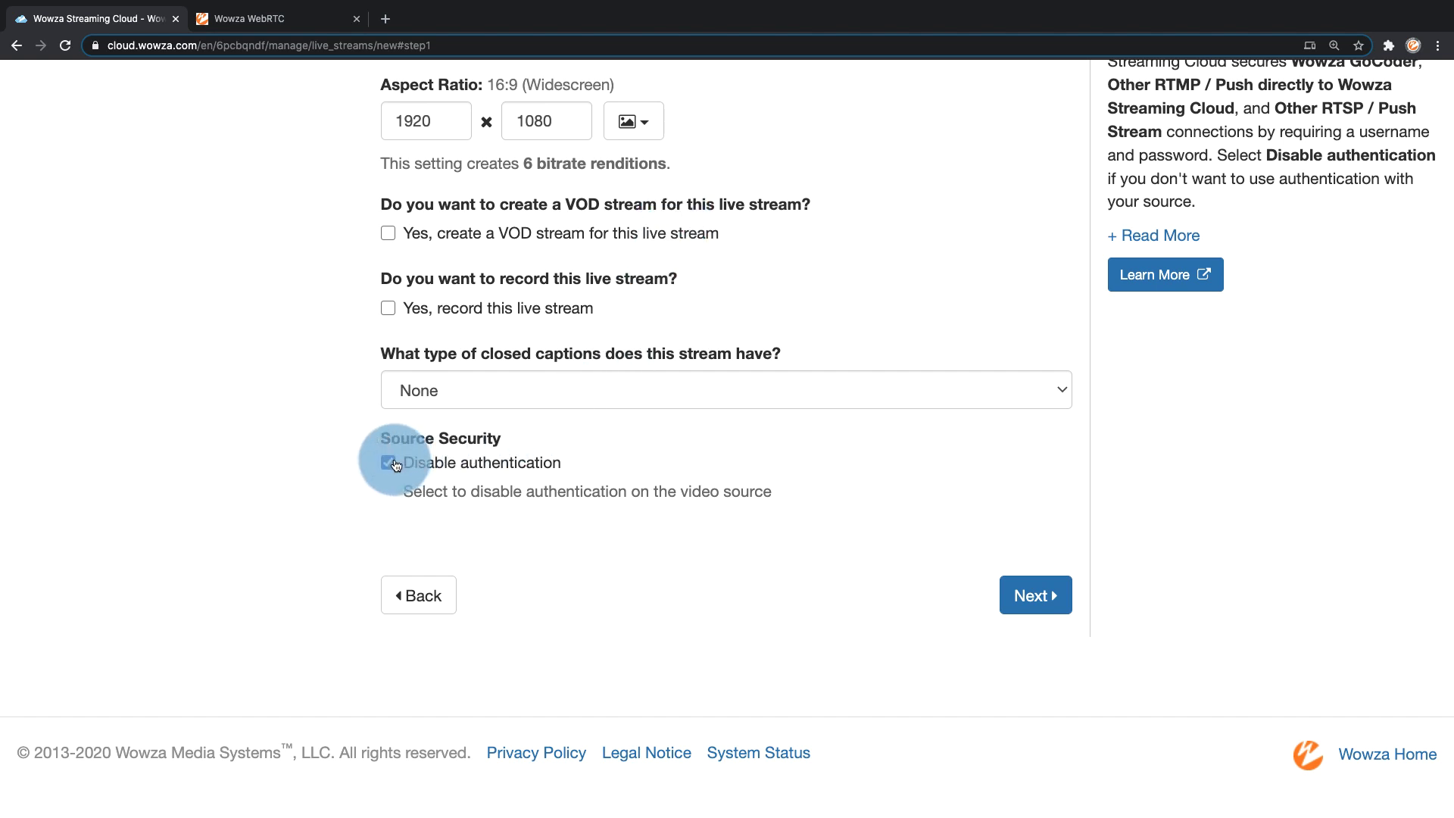
Step: Keep the default playback settings, choose no hosted page, and finish creating the stream
{"action": "left_click", "coordinate": [1048, 604]}
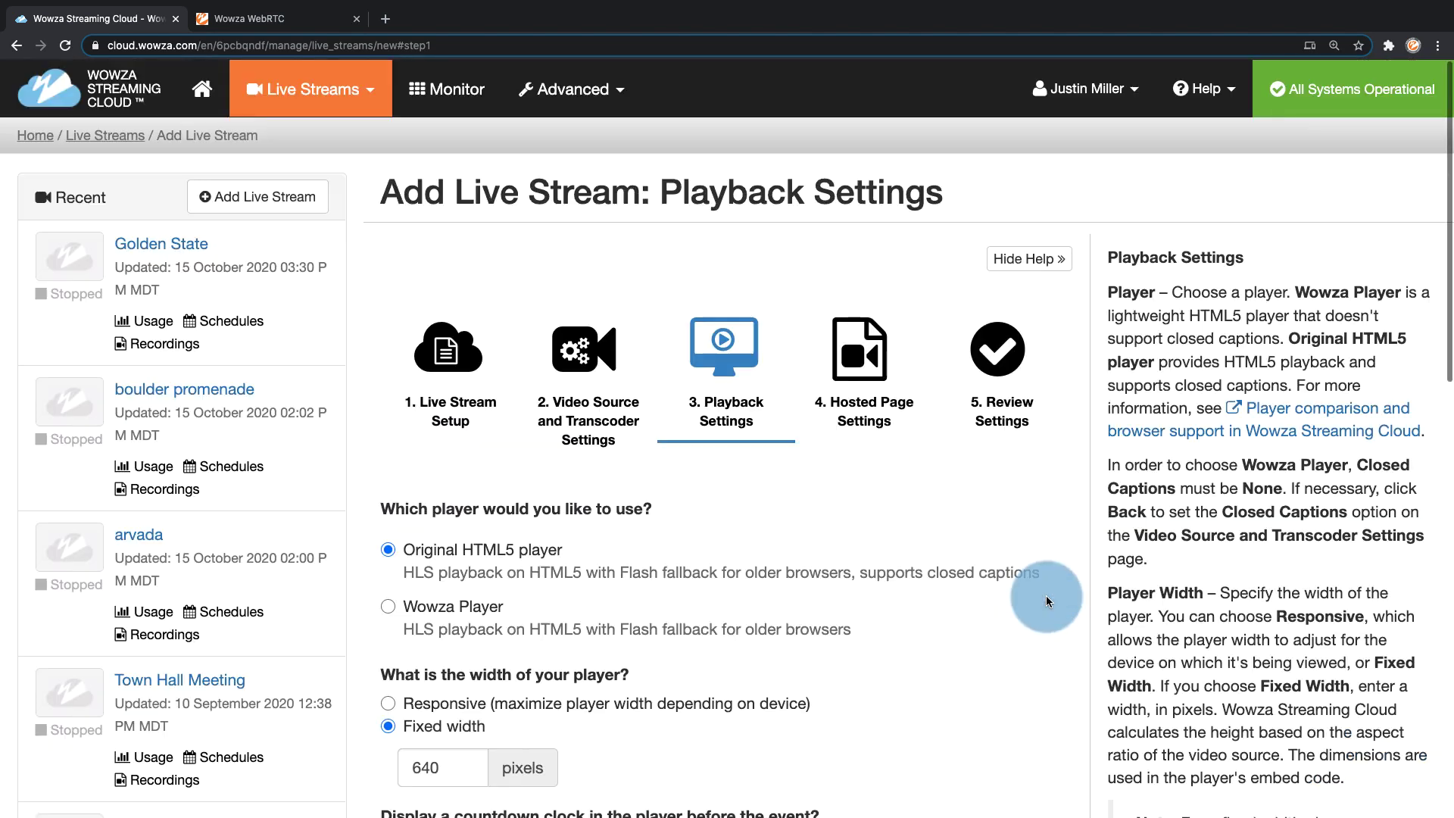
{"action": "scroll", "coordinate": [1046, 601], "scroll_direction": "down", "scroll_amount": 10}
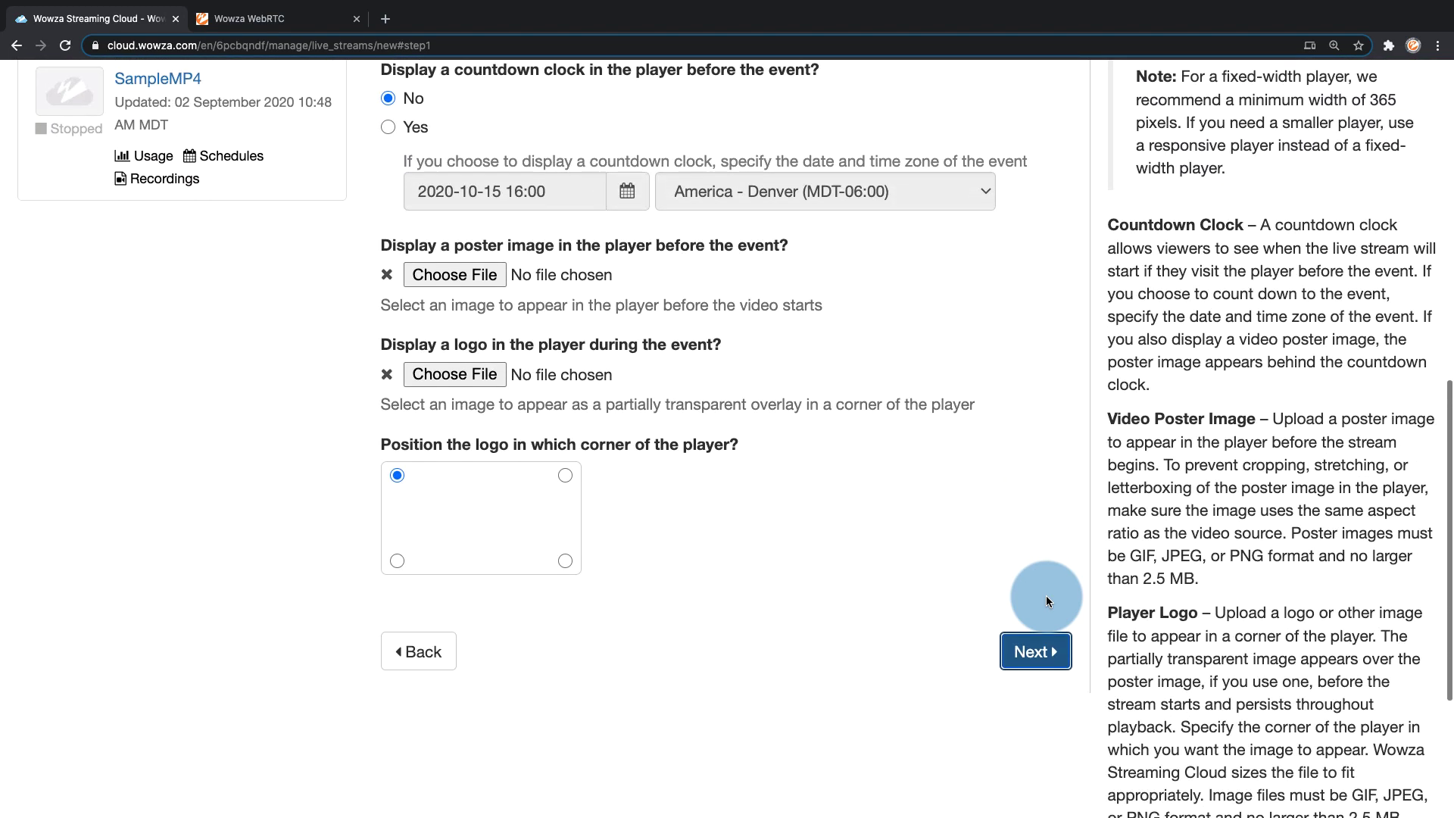
{"action": "left_click", "coordinate": [1033, 650]}
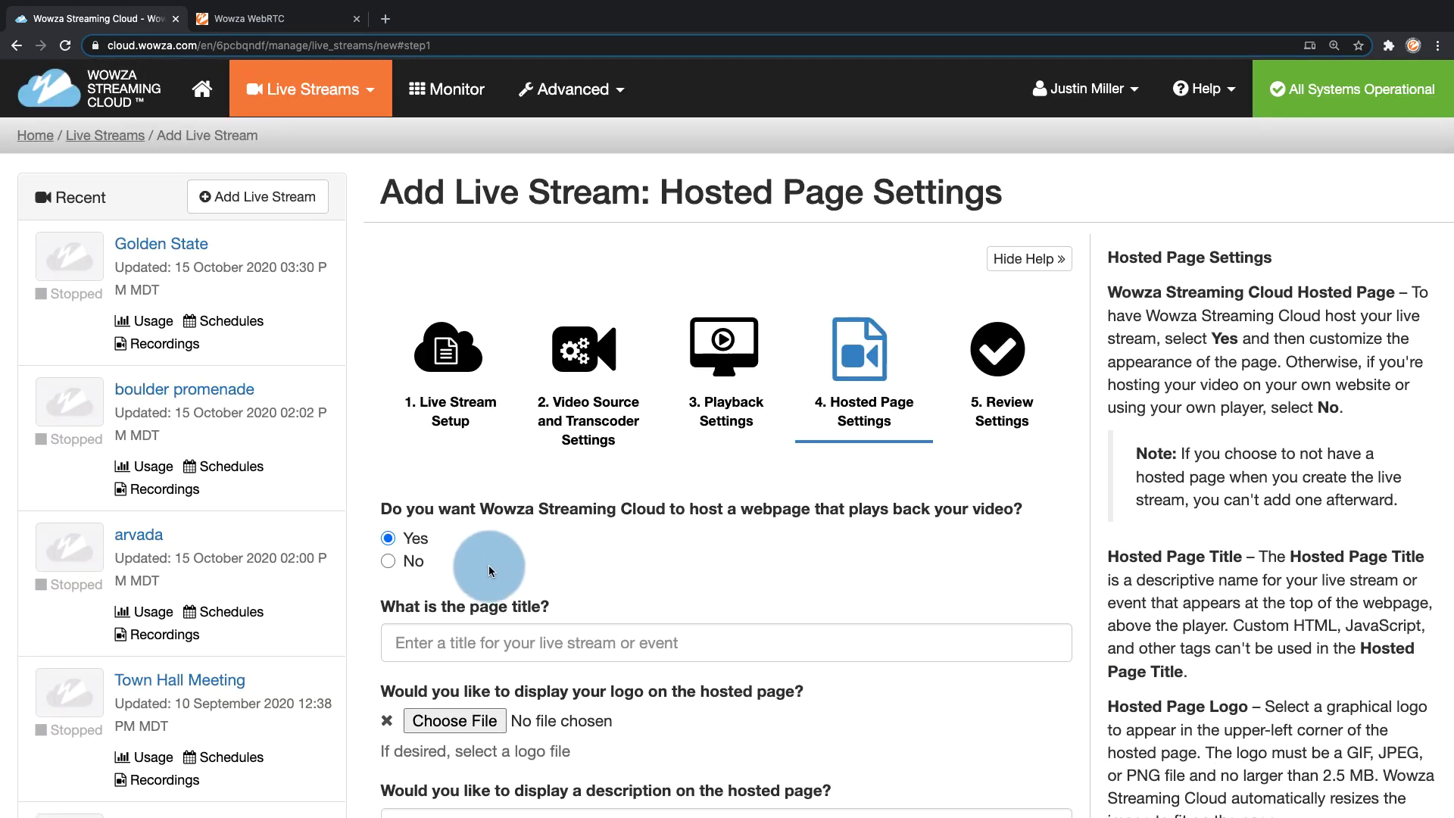
{"action": "left_click", "coordinate": [390, 562]}
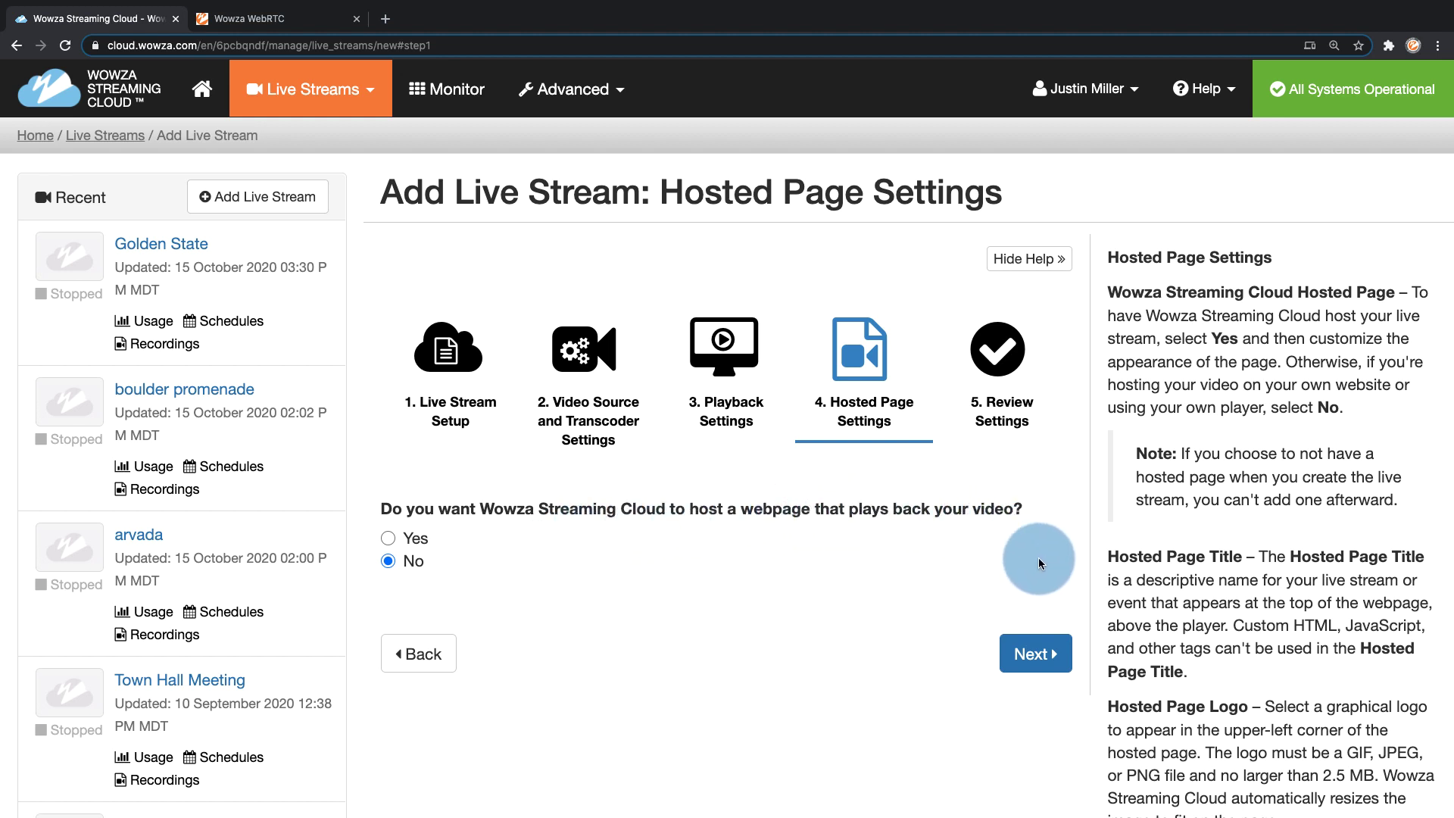
{"action": "left_click", "coordinate": [1037, 653]}
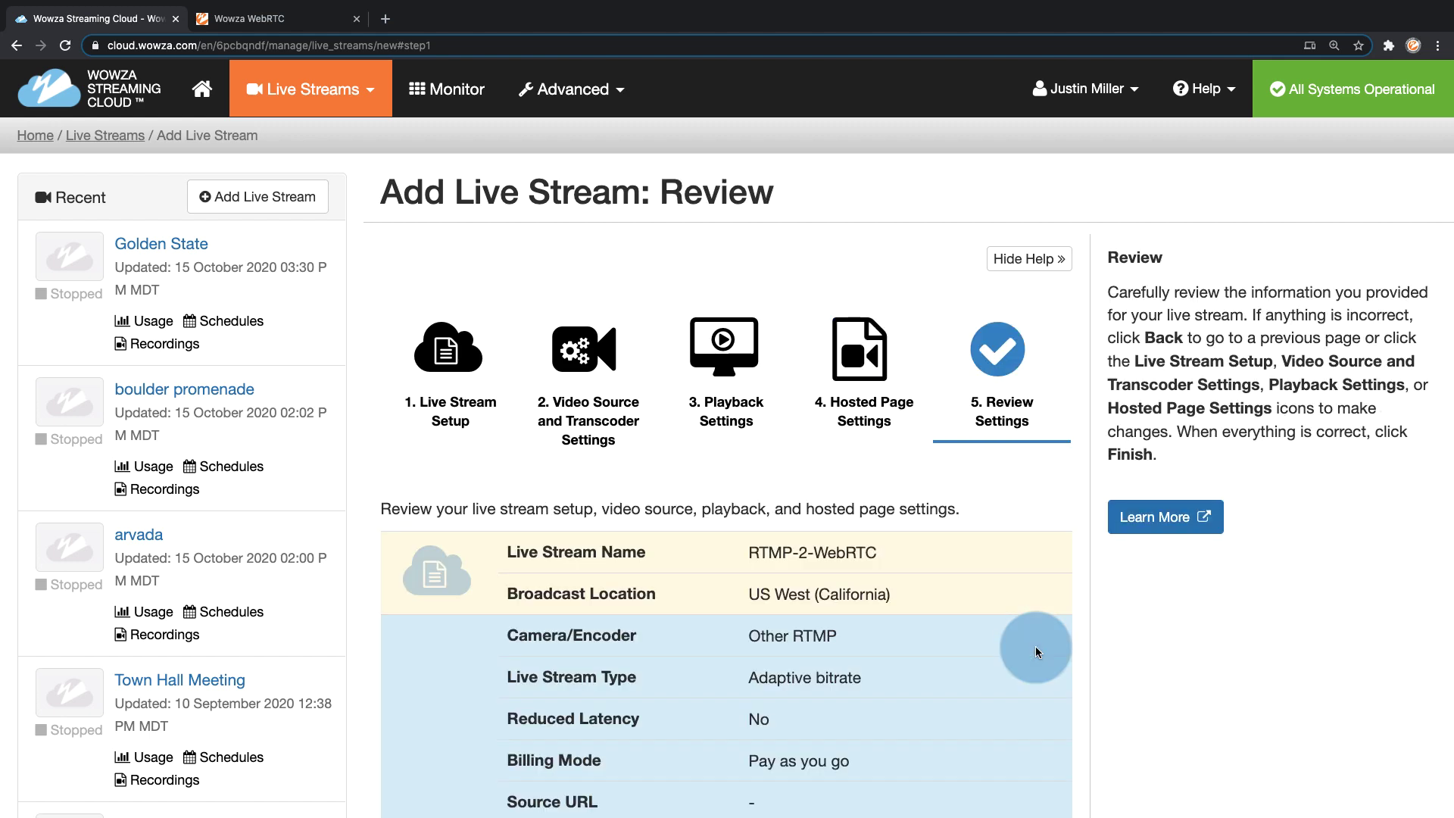
{"action": "scroll", "coordinate": [1036, 650], "scroll_direction": "down", "scroll_amount": 10}
{"action": "scroll", "coordinate": [1035, 649], "scroll_direction": "down", "scroll_amount": 2}
{"action": "left_click", "coordinate": [1035, 592]}
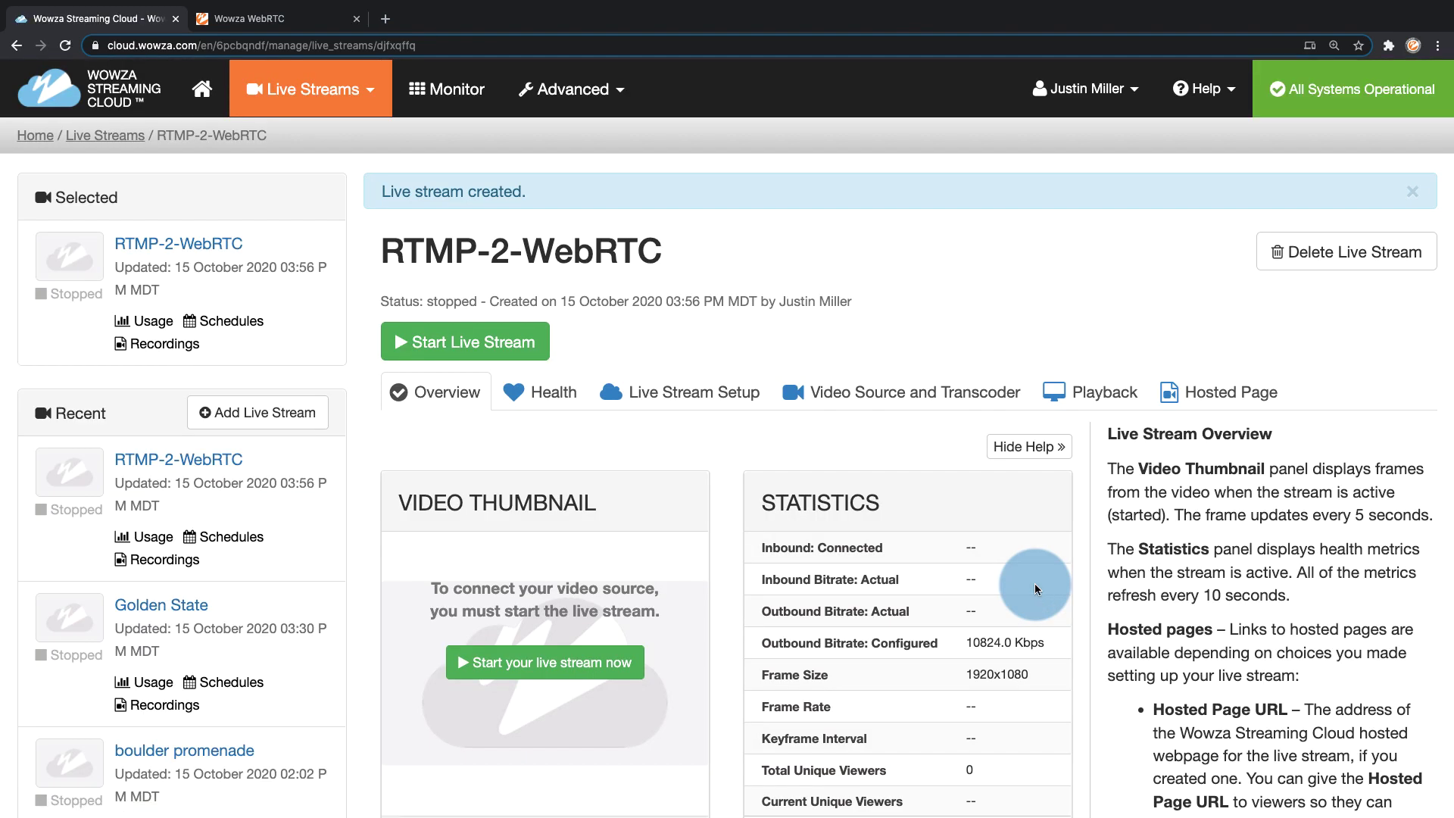
Step: In Advanced > Transcoders, set the RTMP-2-WebRTC transcoder's buffer size to 0 seconds and save
{"action": "left_click", "coordinate": [573, 91]}
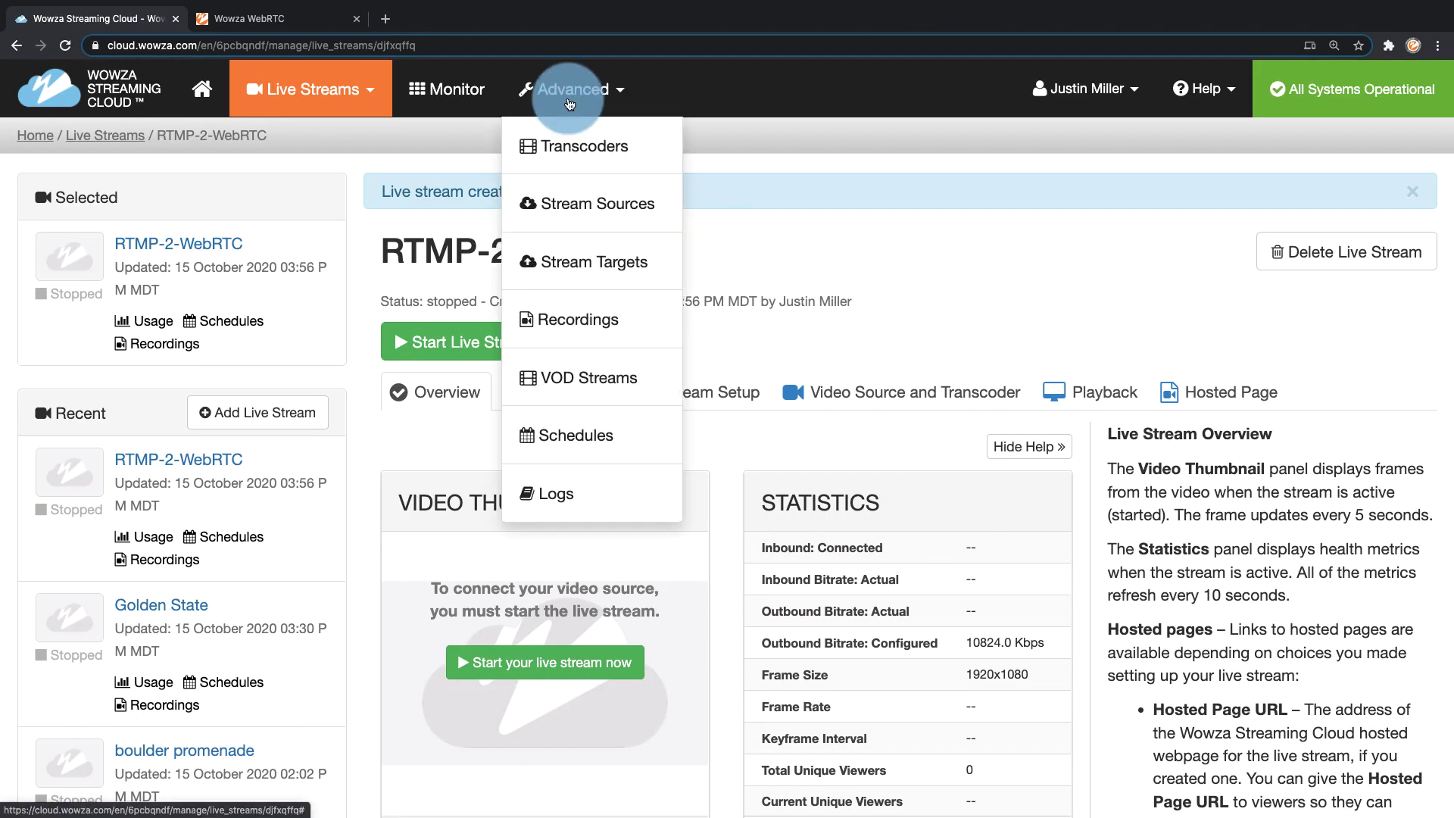
{"action": "left_click", "coordinate": [566, 148]}
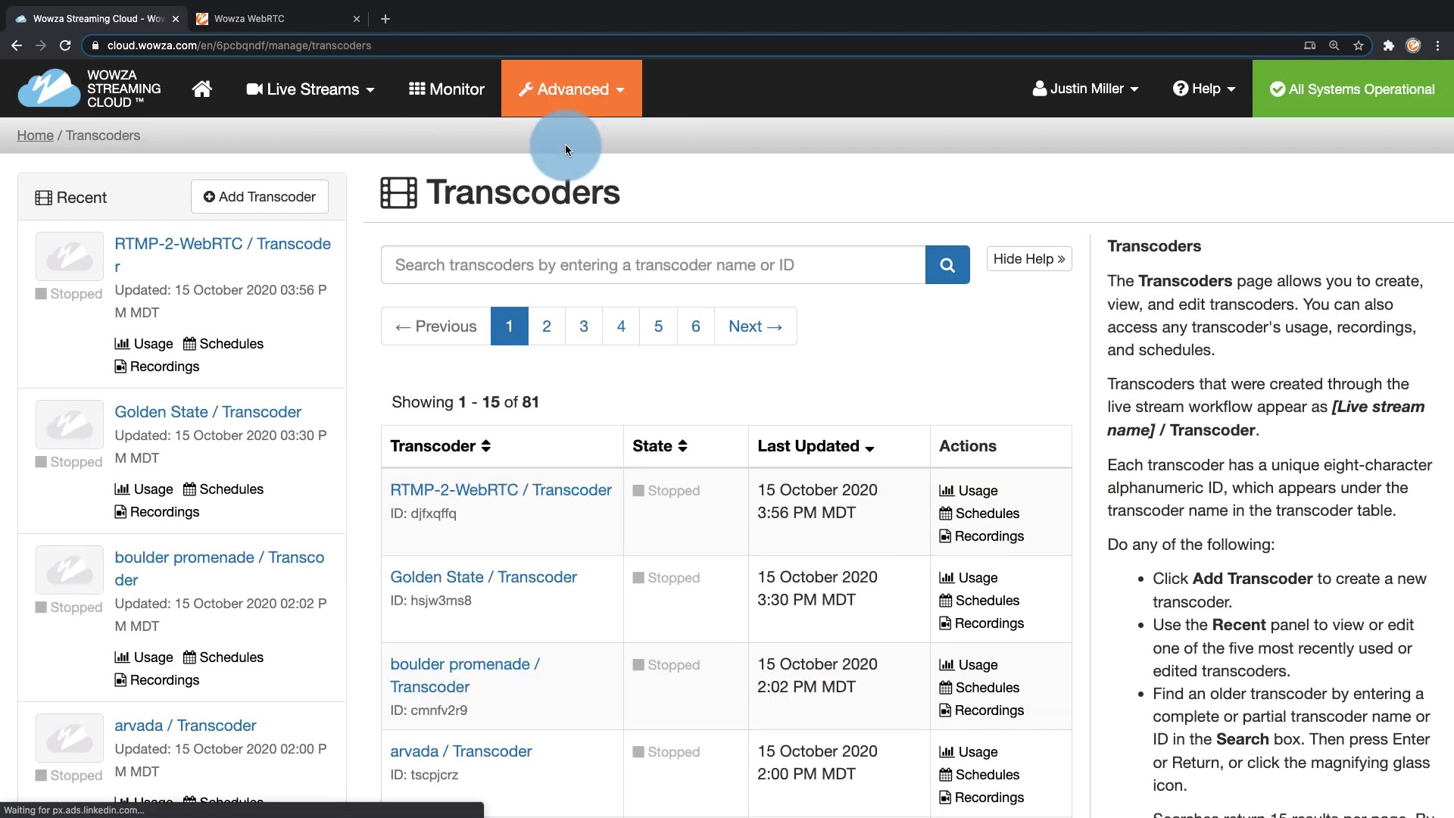
{"action": "left_click", "coordinate": [545, 490]}
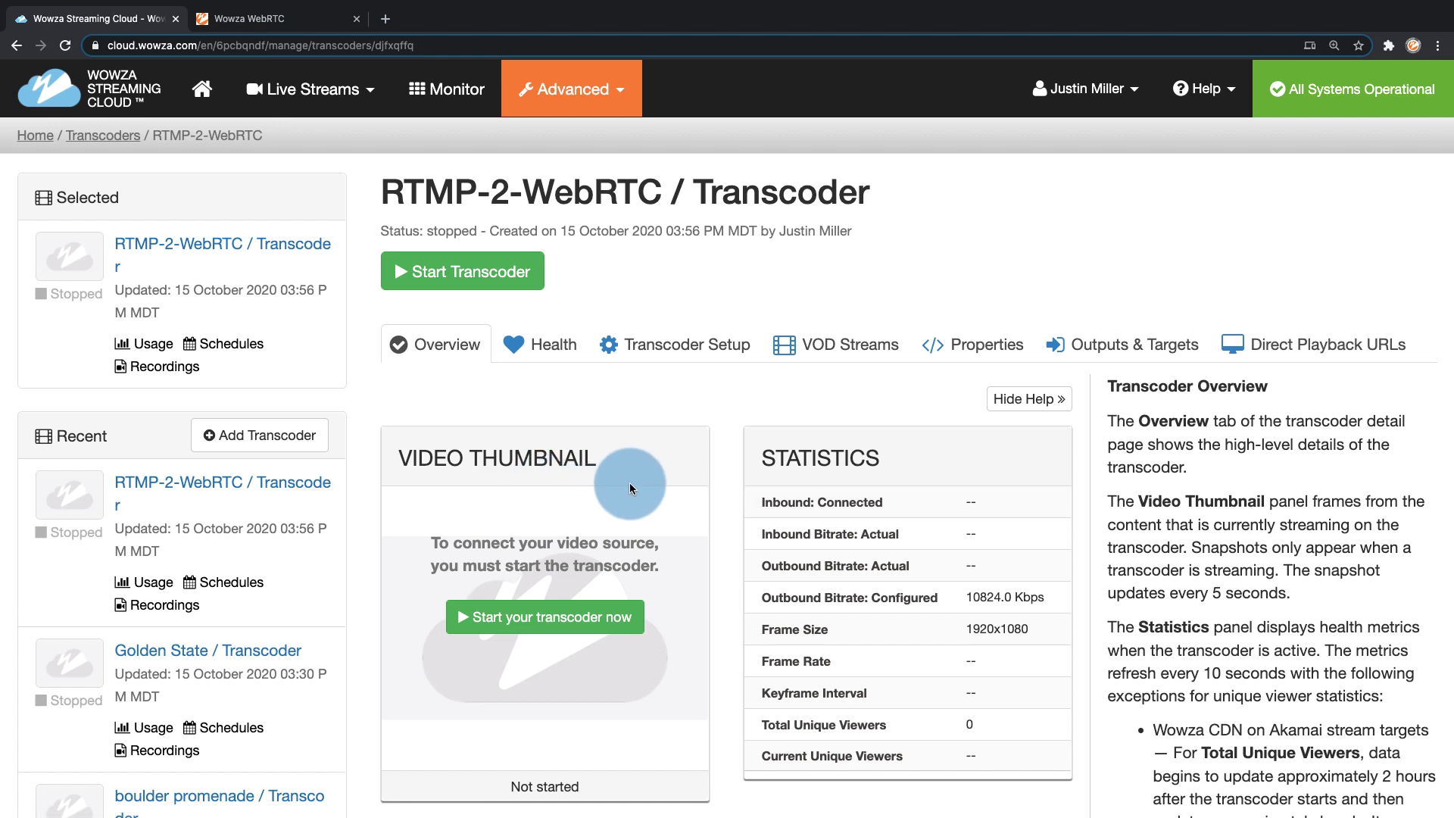
{"action": "left_click", "coordinate": [692, 350]}
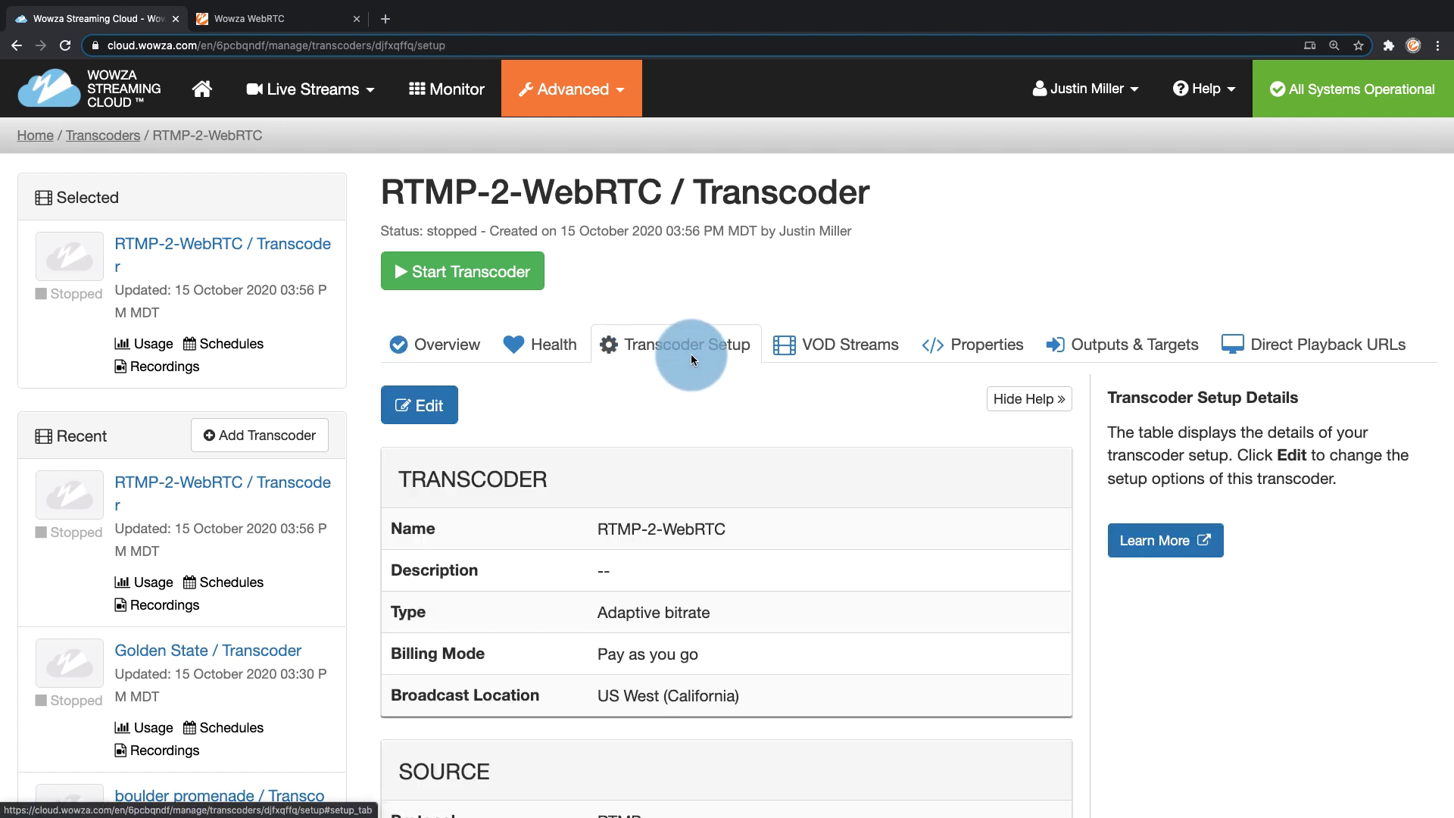
{"action": "left_click", "coordinate": [424, 406]}
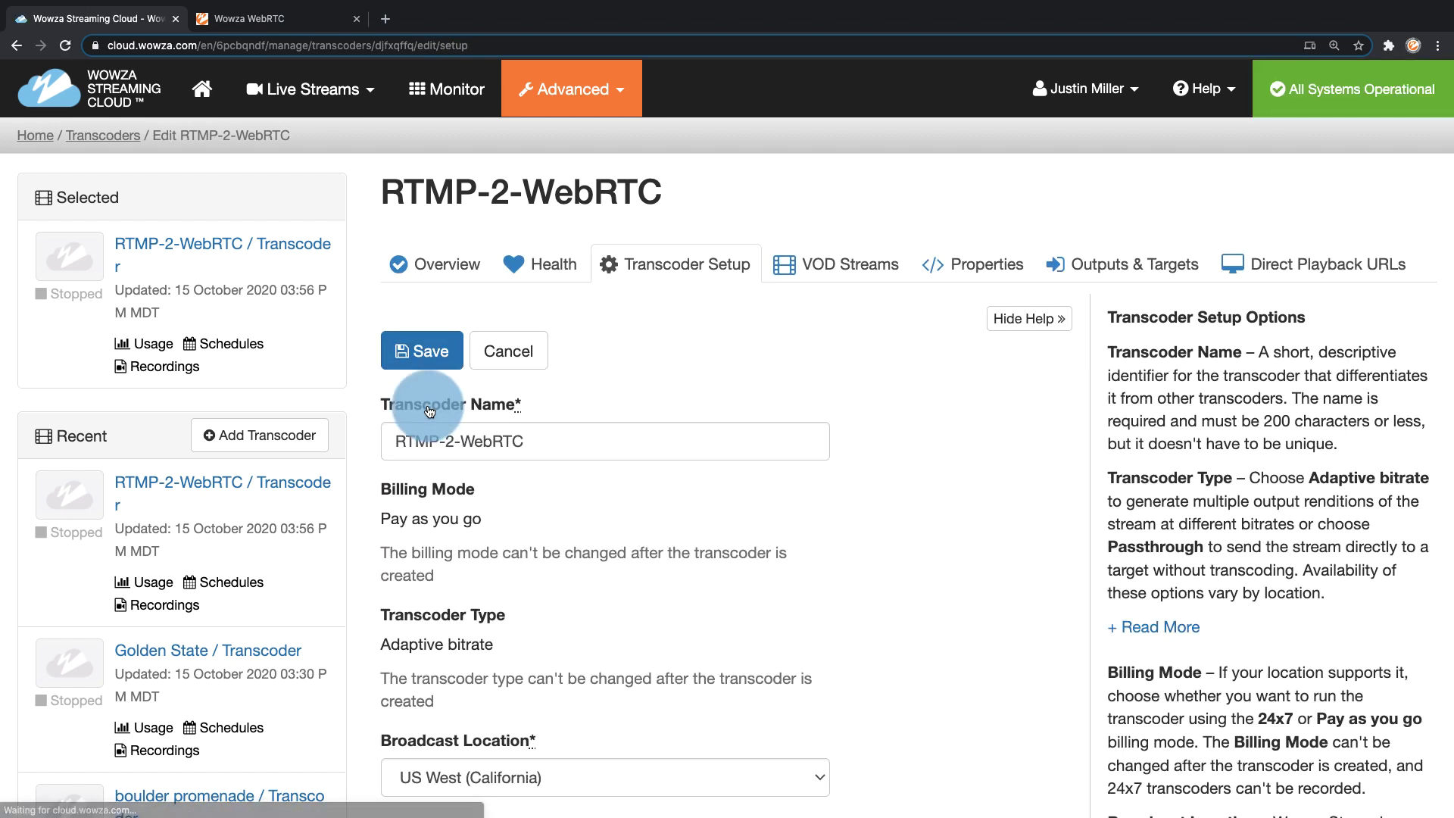
{"action": "scroll", "coordinate": [659, 433], "scroll_direction": "down", "scroll_amount": 10}
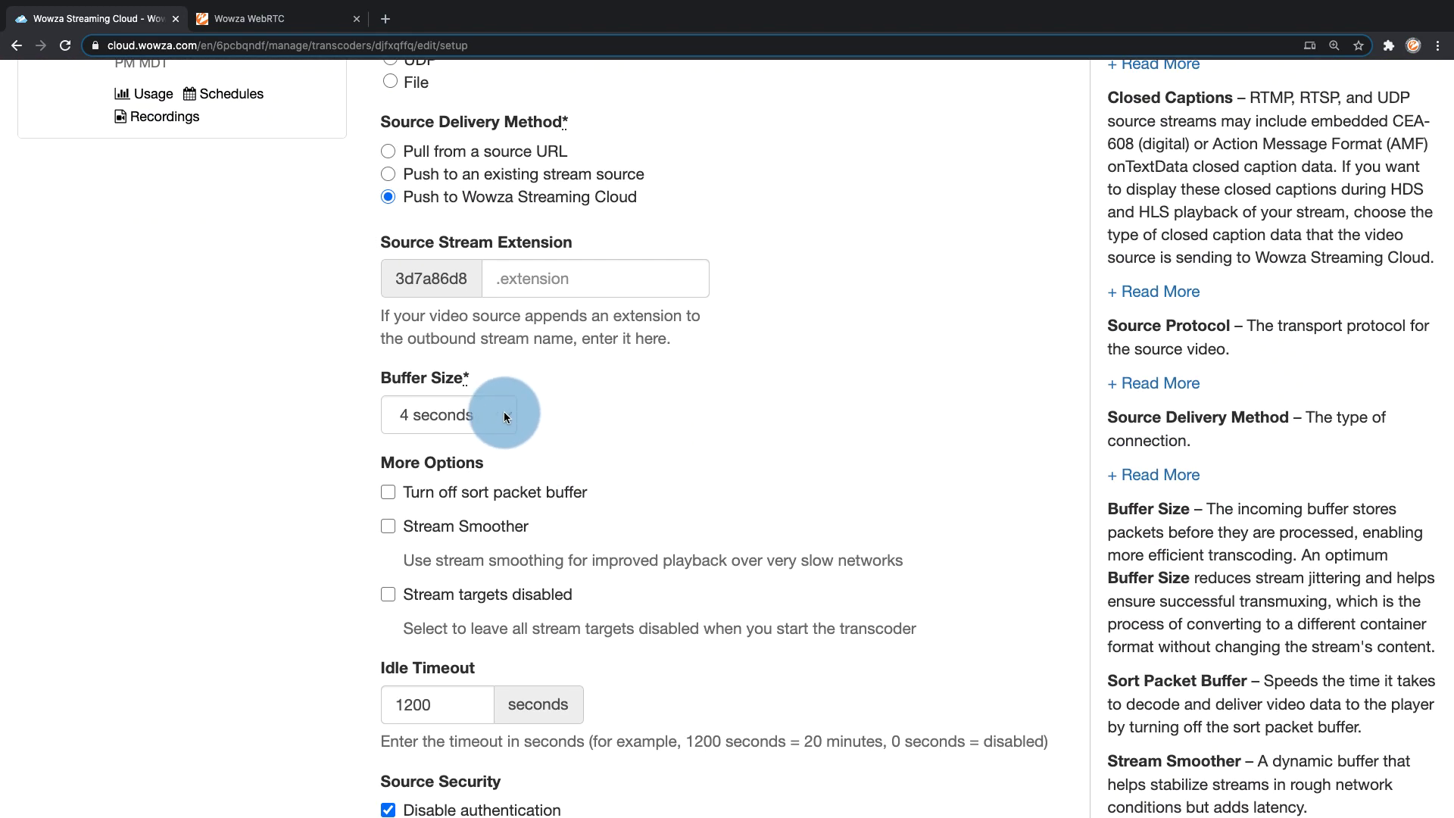
{"action": "left_click", "coordinate": [439, 415]}
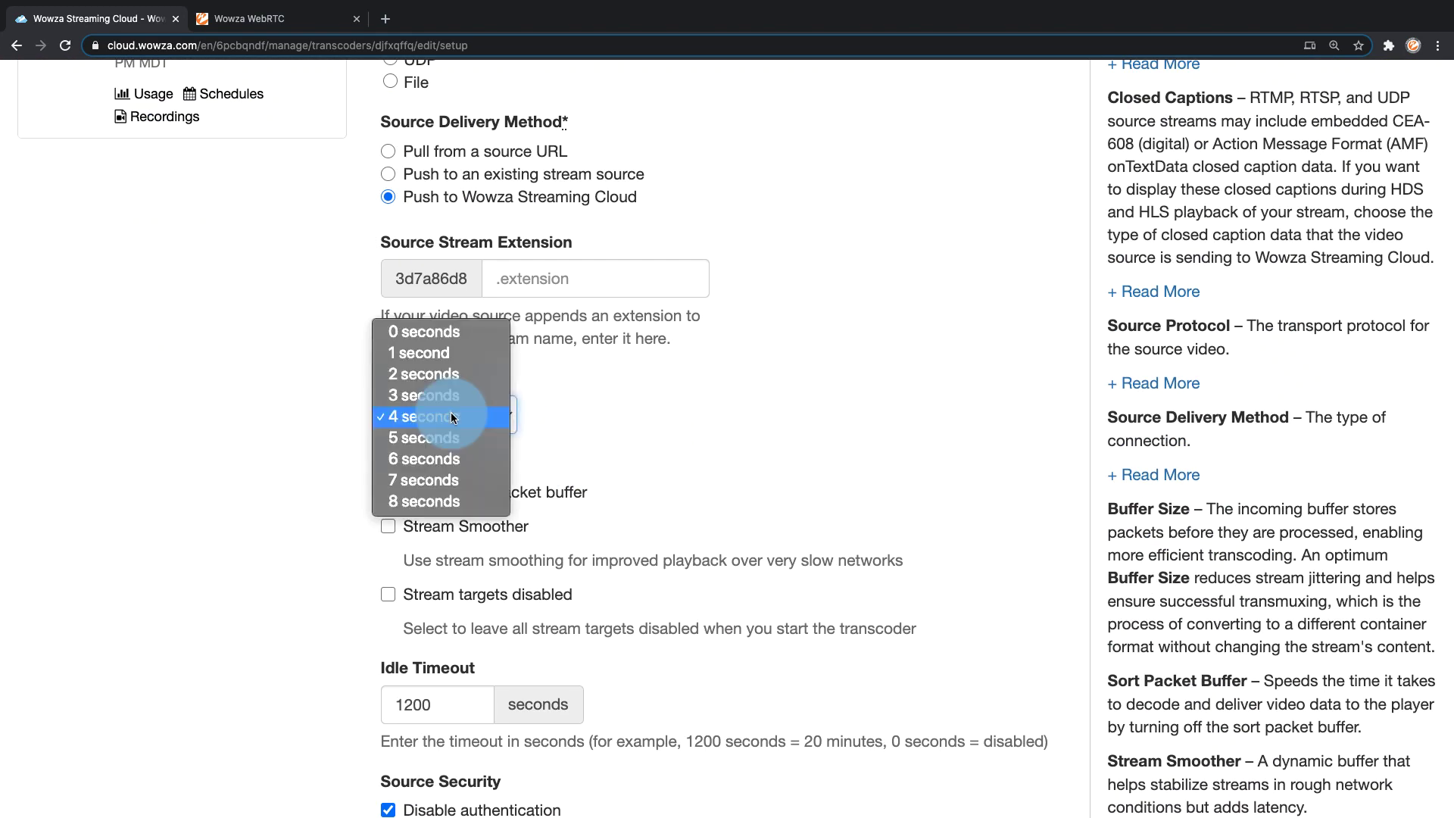
{"action": "left_click", "coordinate": [452, 332]}
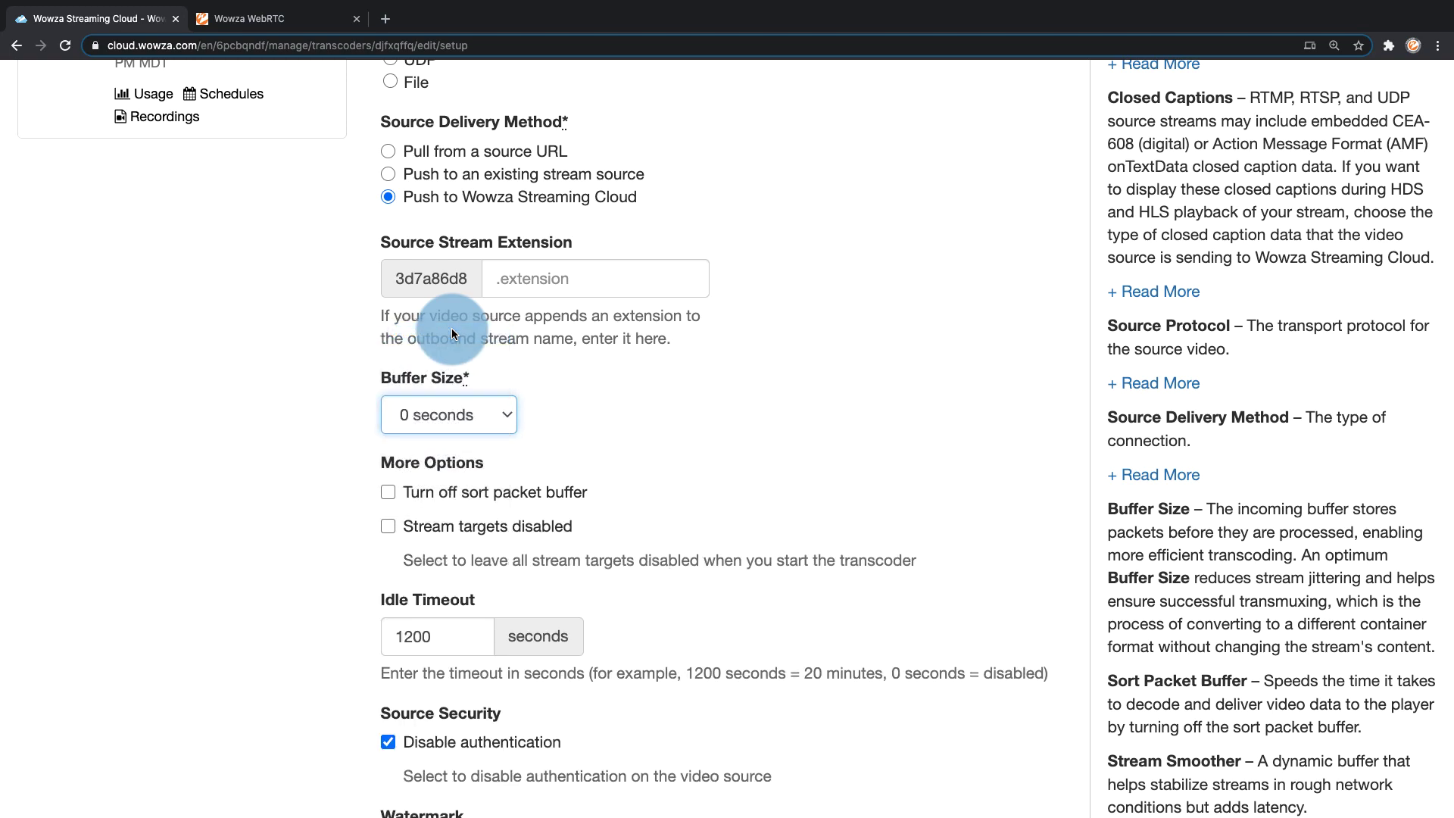
{"action": "scroll", "coordinate": [451, 328], "scroll_direction": "up", "scroll_amount": 15}
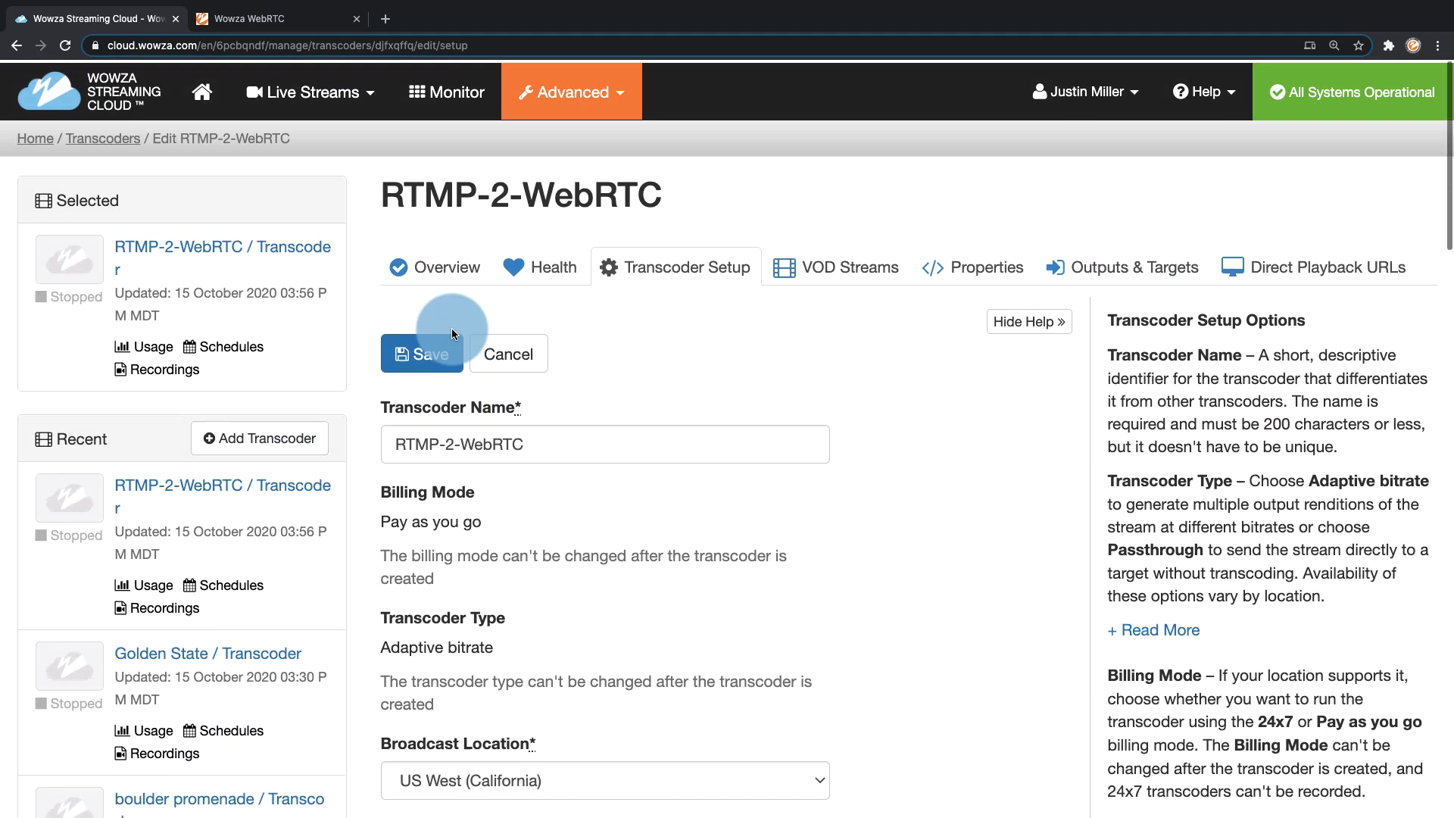
{"action": "left_click", "coordinate": [443, 348]}
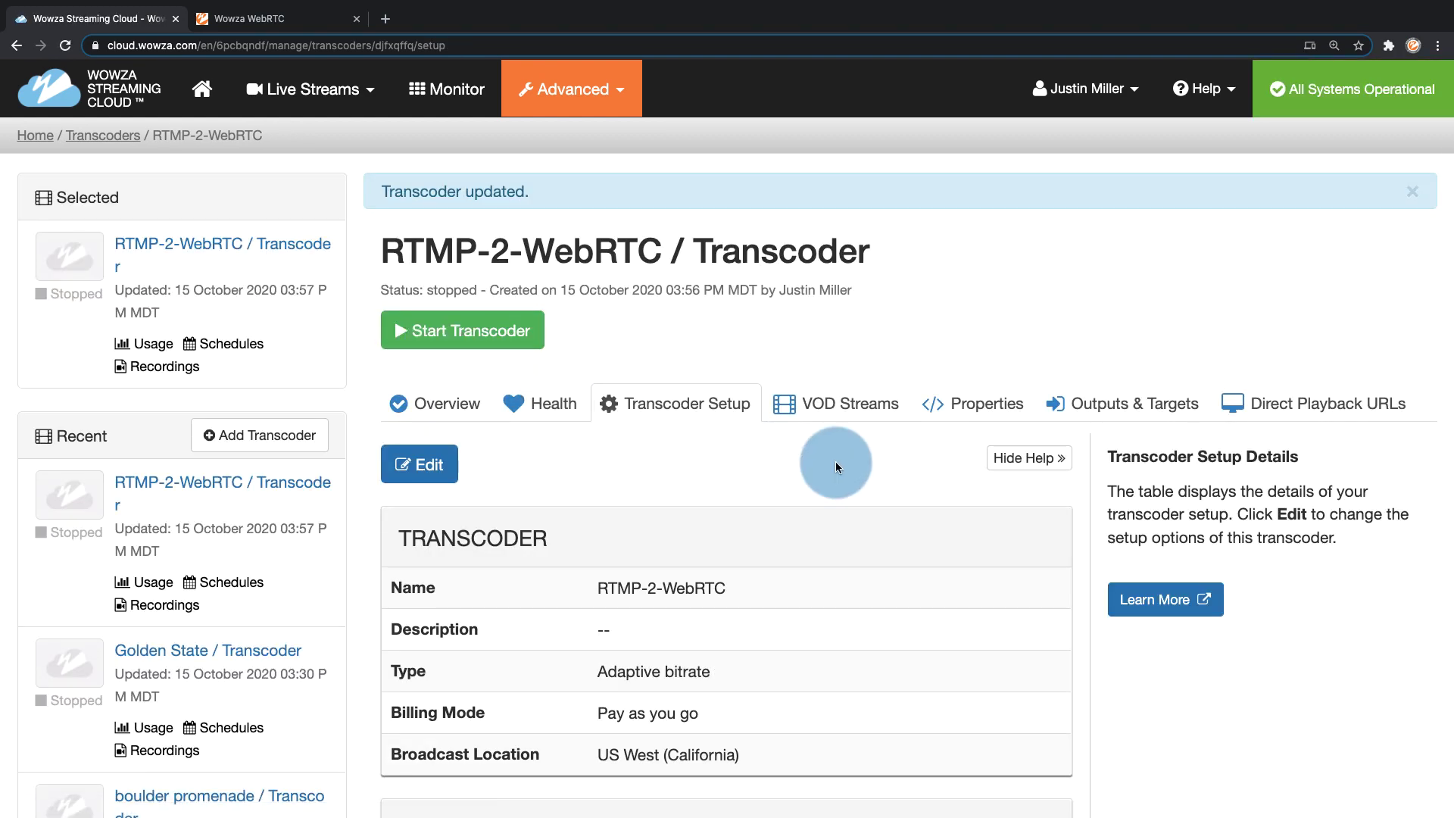
Step: Edit the Video + Audio output to use Opus audio at 510 Kbps and save
{"action": "left_click", "coordinate": [1105, 405]}
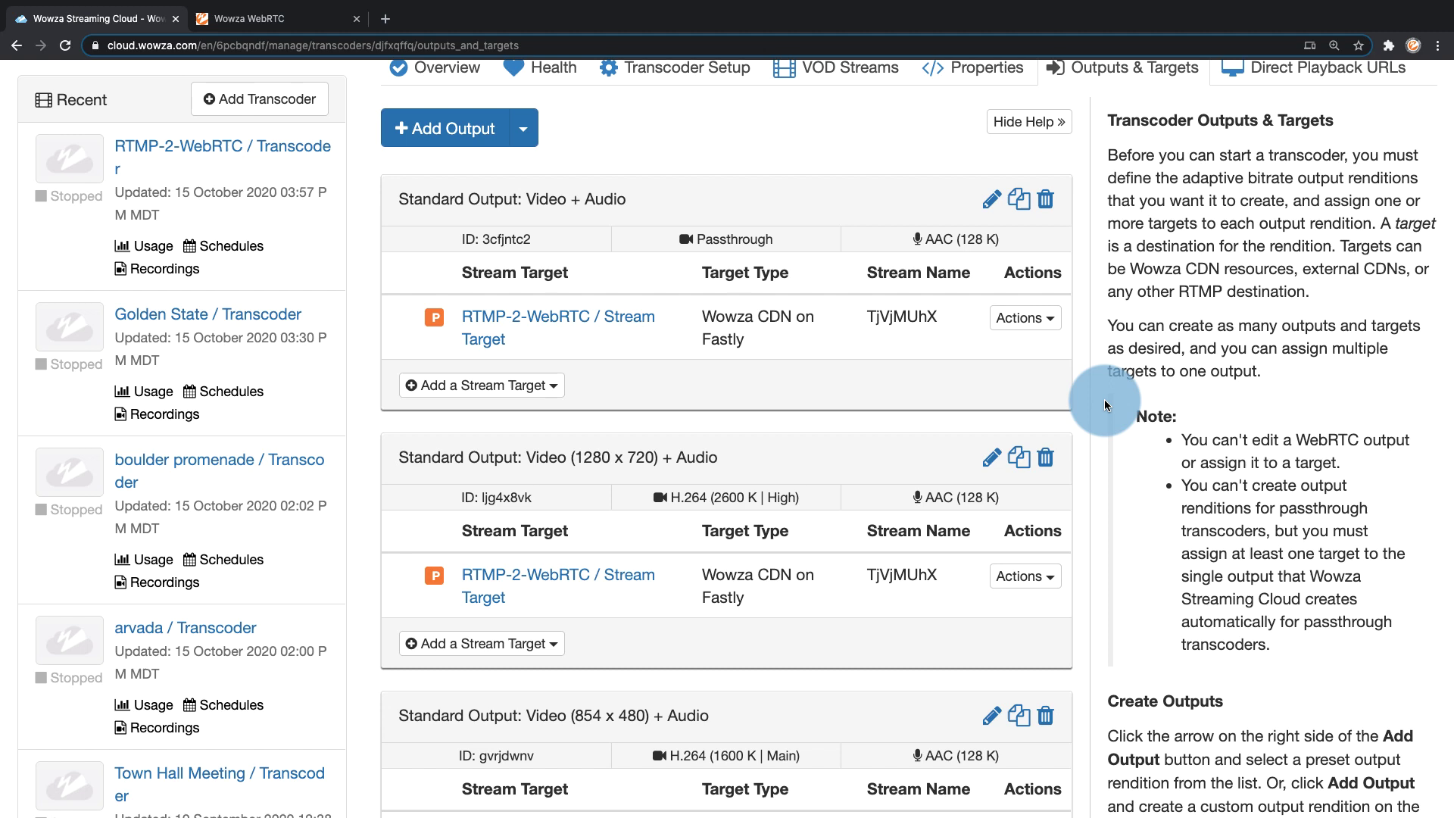
{"action": "left_click", "coordinate": [991, 203]}
{"action": "scroll", "coordinate": [991, 203], "scroll_direction": "down", "scroll_amount": 5}
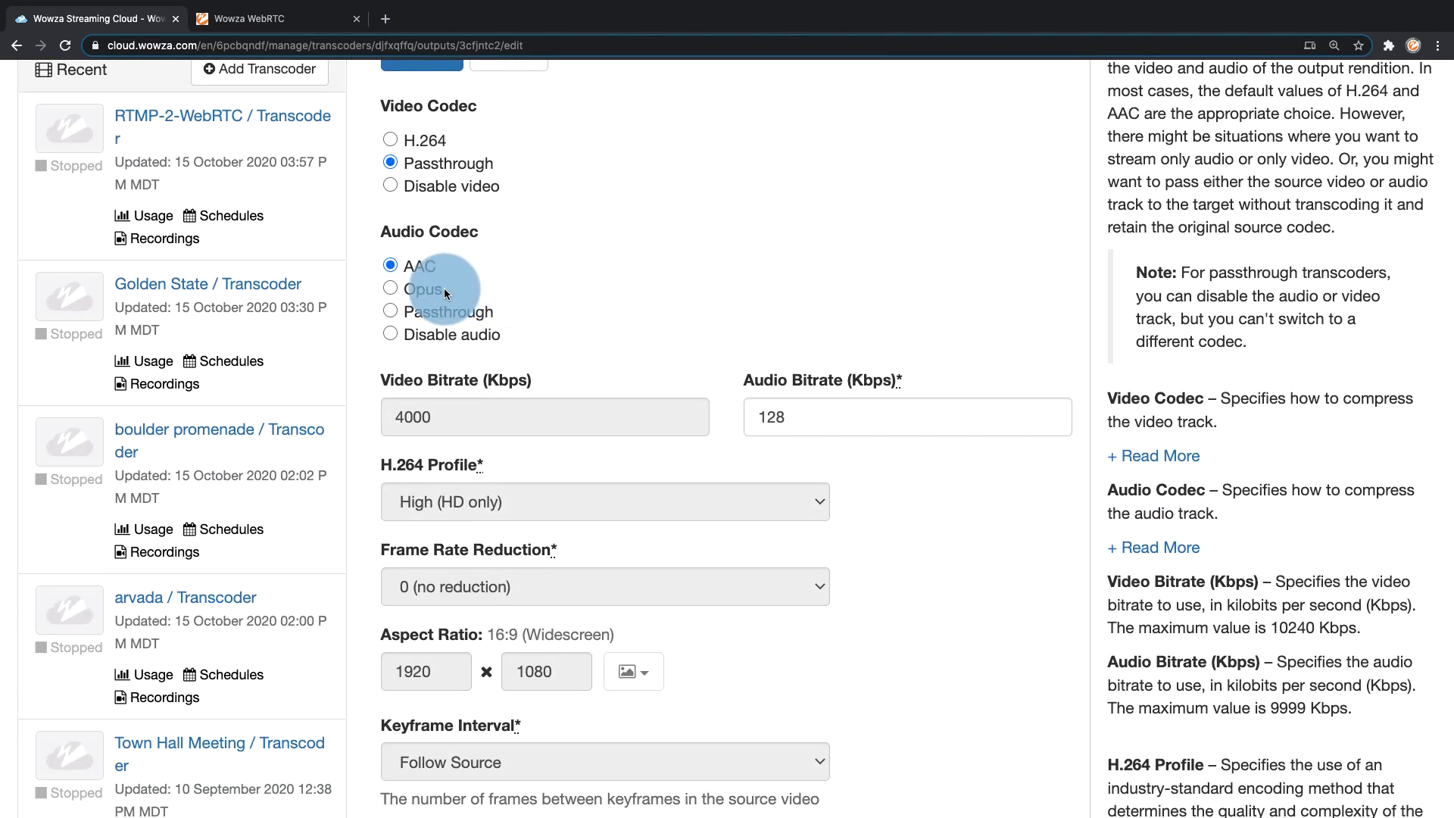
{"action": "left_click", "coordinate": [442, 291]}
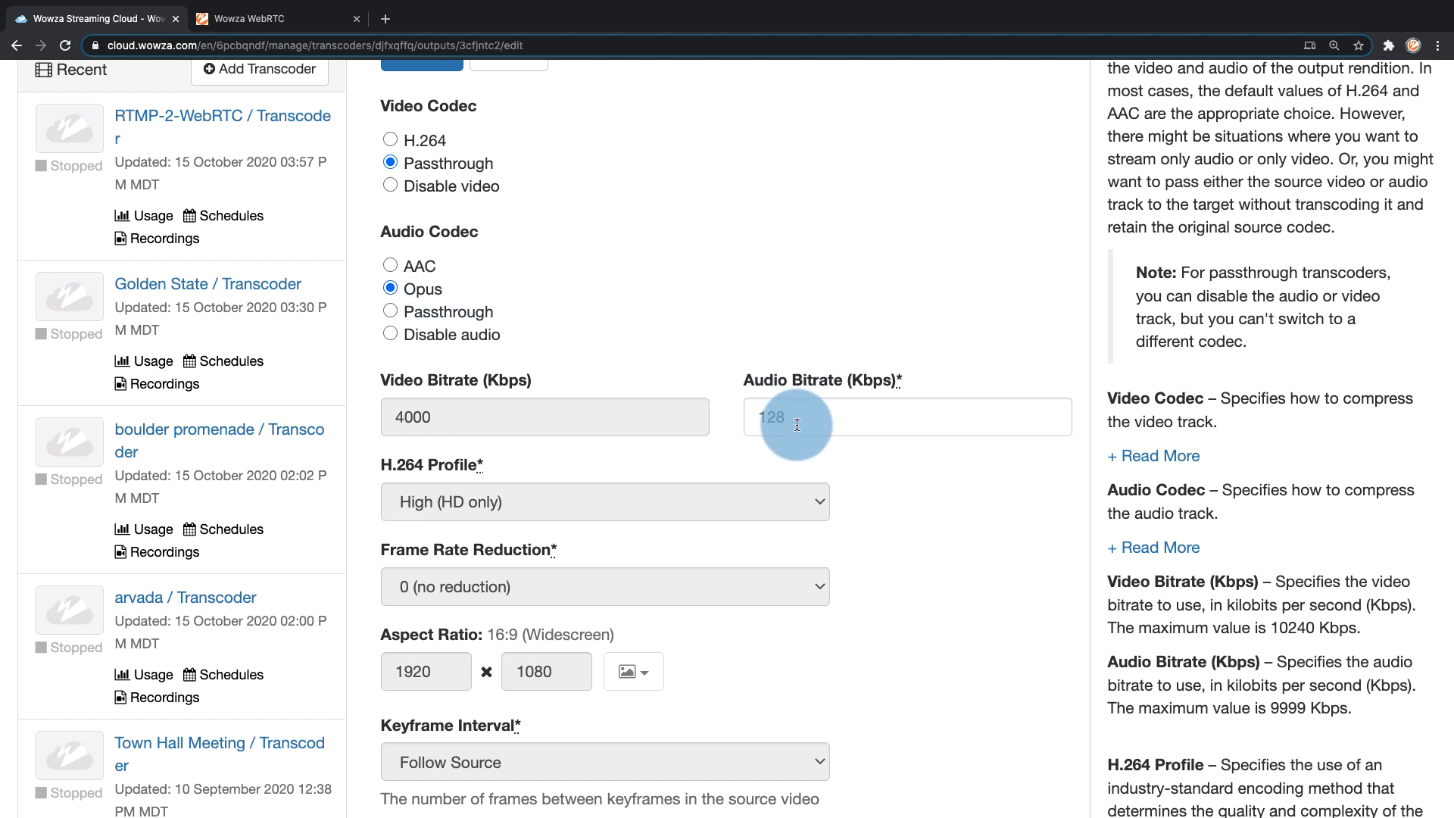
{"action": "left_click_drag", "start_coordinate": [781, 416], "coordinate": [736, 407]}
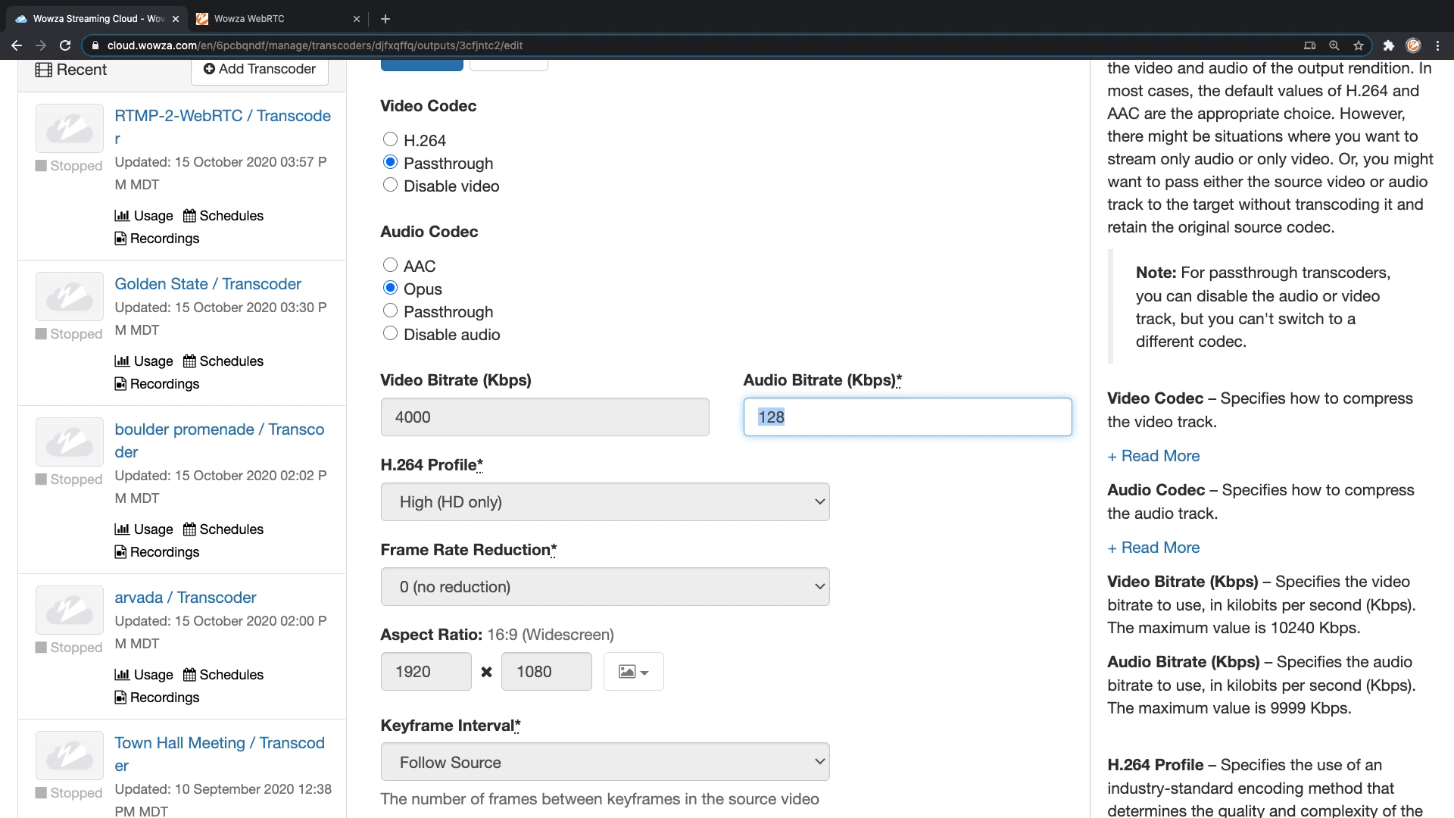
{"action": "type", "text": "510"}
{"action": "scroll", "coordinate": [421, 261], "scroll_direction": "up", "scroll_amount": 3}
{"action": "left_click", "coordinate": [419, 258]}
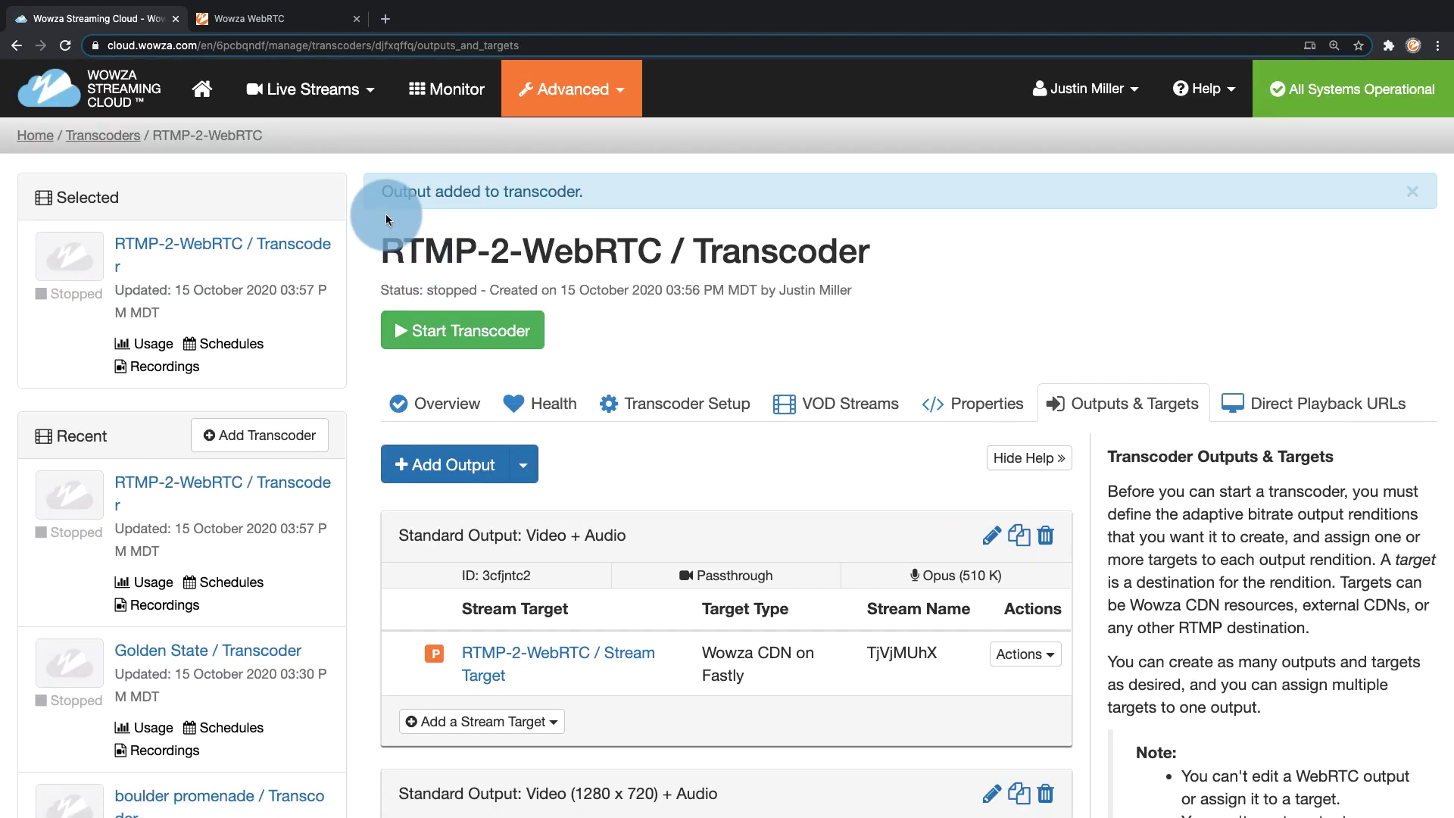
Step: Start the RTMP-2-WebRTC live stream and scroll to its source connection information
{"action": "left_click", "coordinate": [315, 88]}
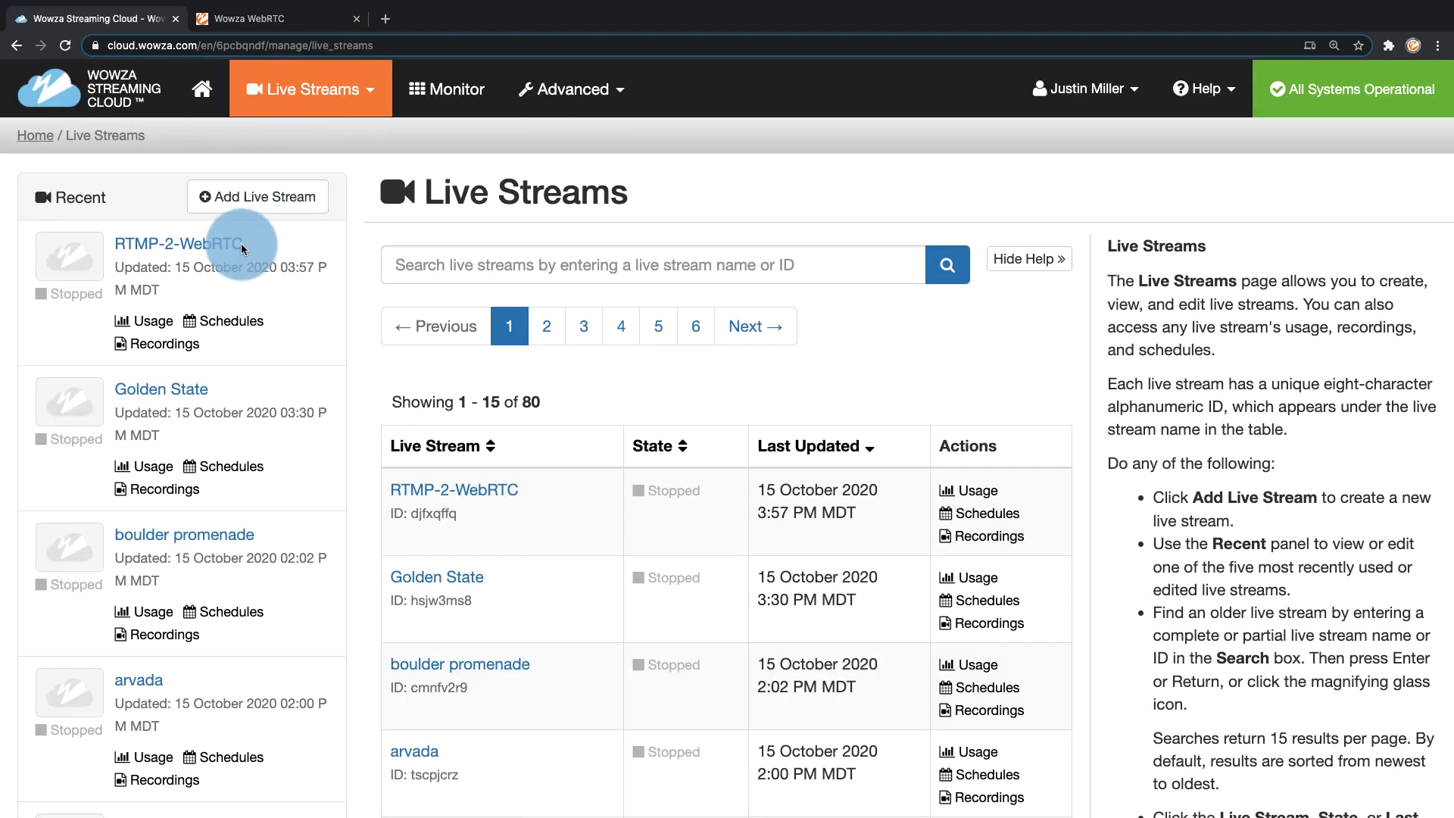
{"action": "left_click", "coordinate": [184, 246]}
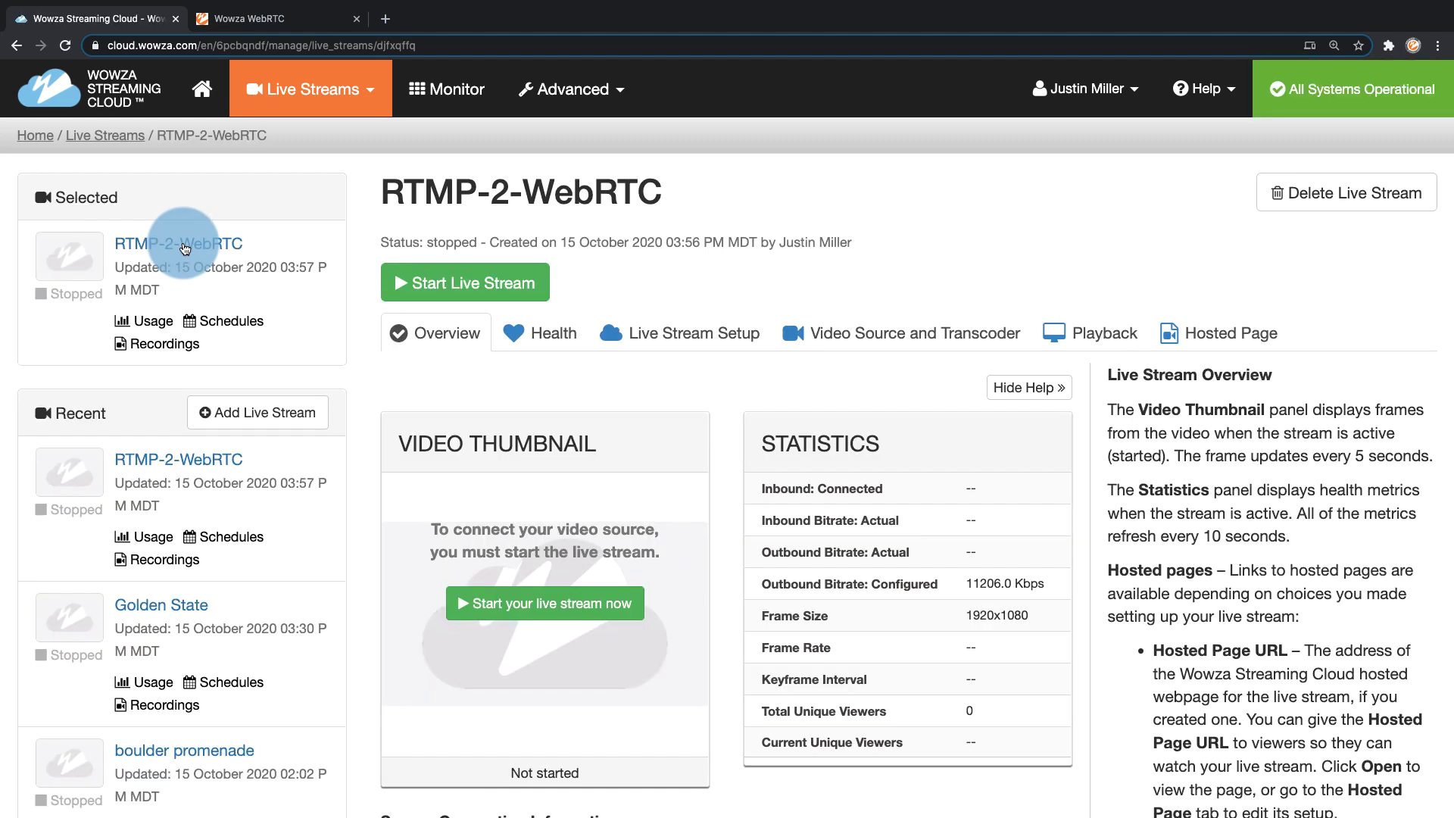
{"action": "left_click", "coordinate": [404, 284]}
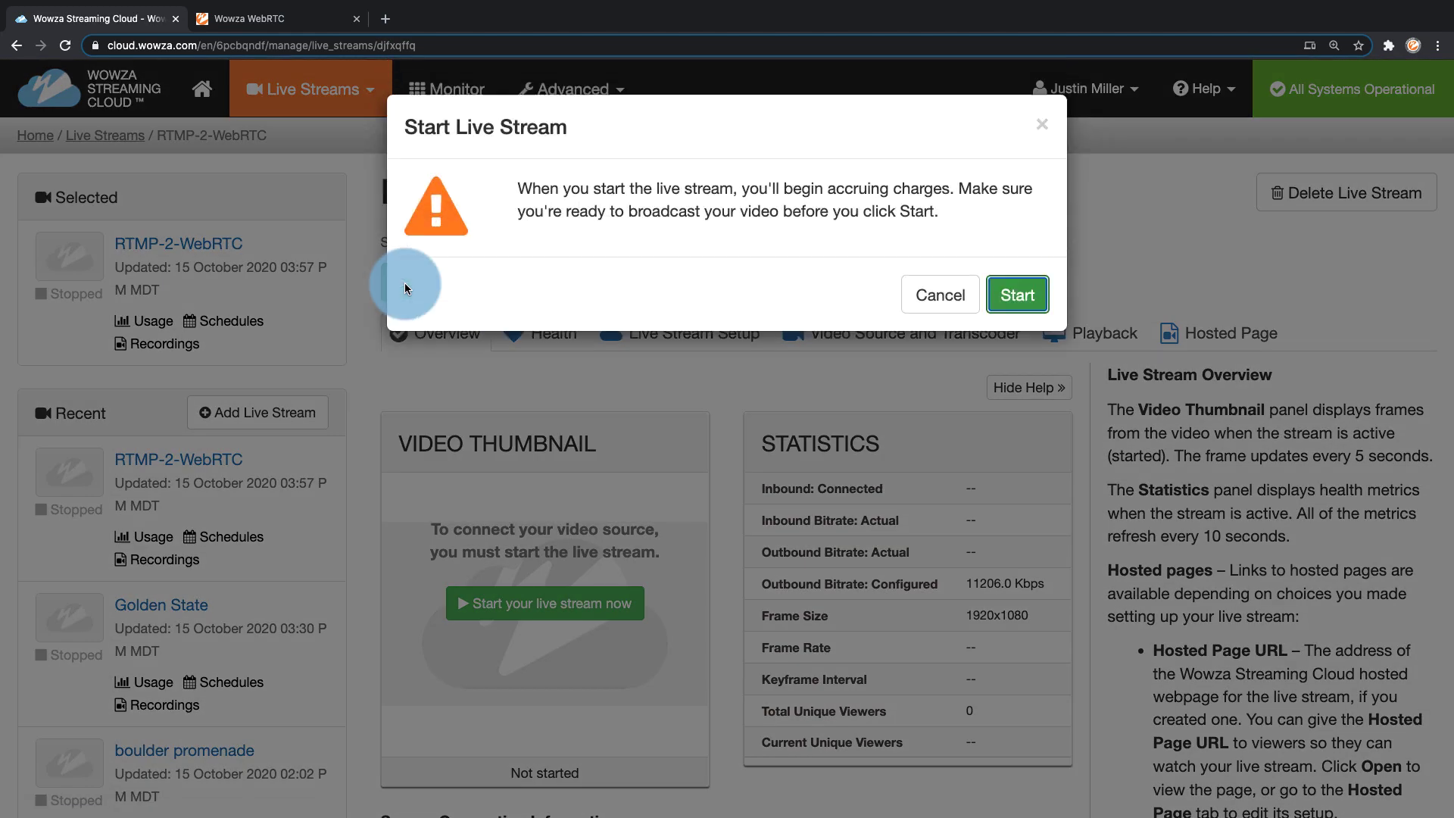
{"action": "left_click", "coordinate": [1015, 290]}
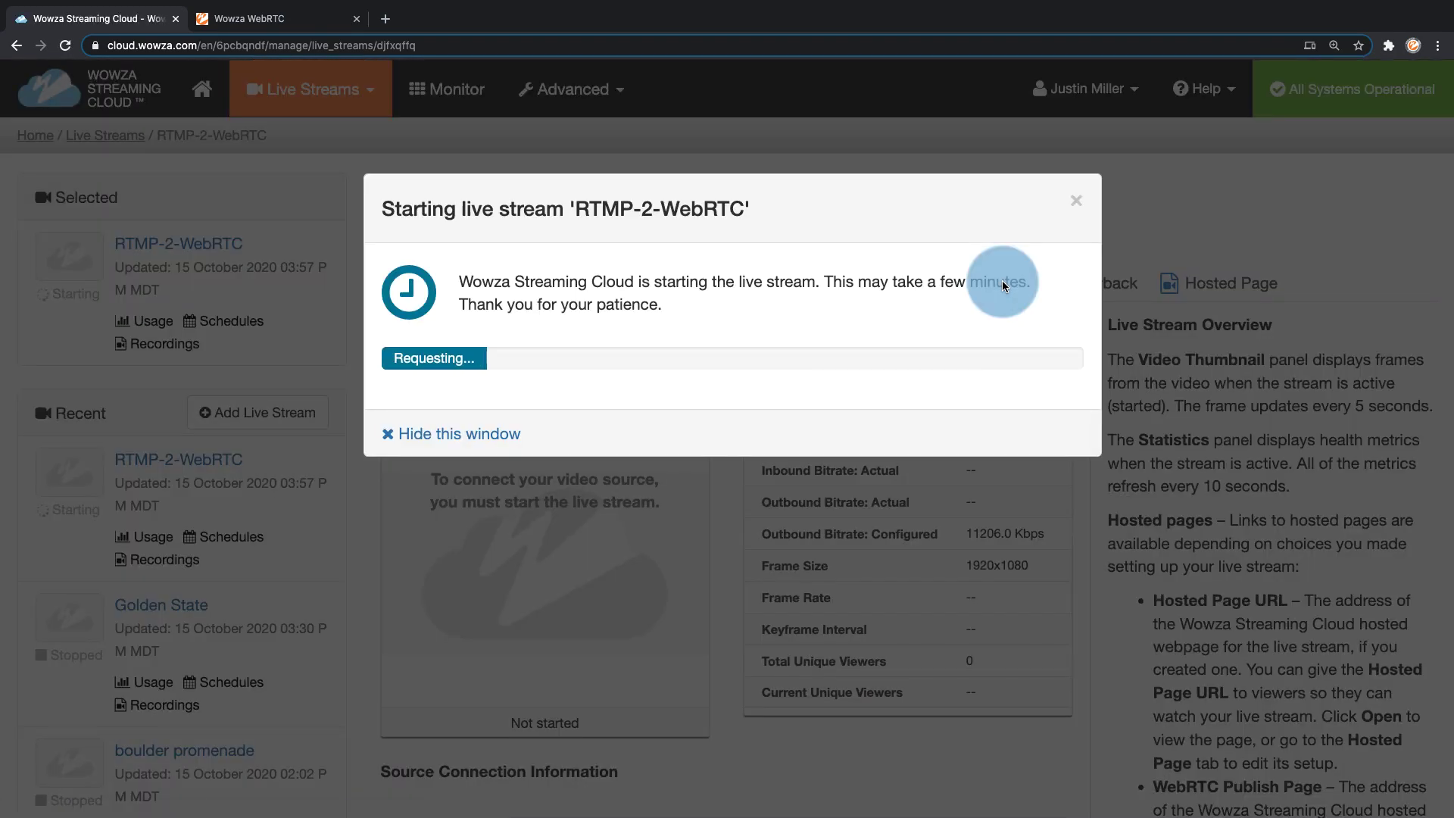
{"action": "left_click", "coordinate": [484, 436]}
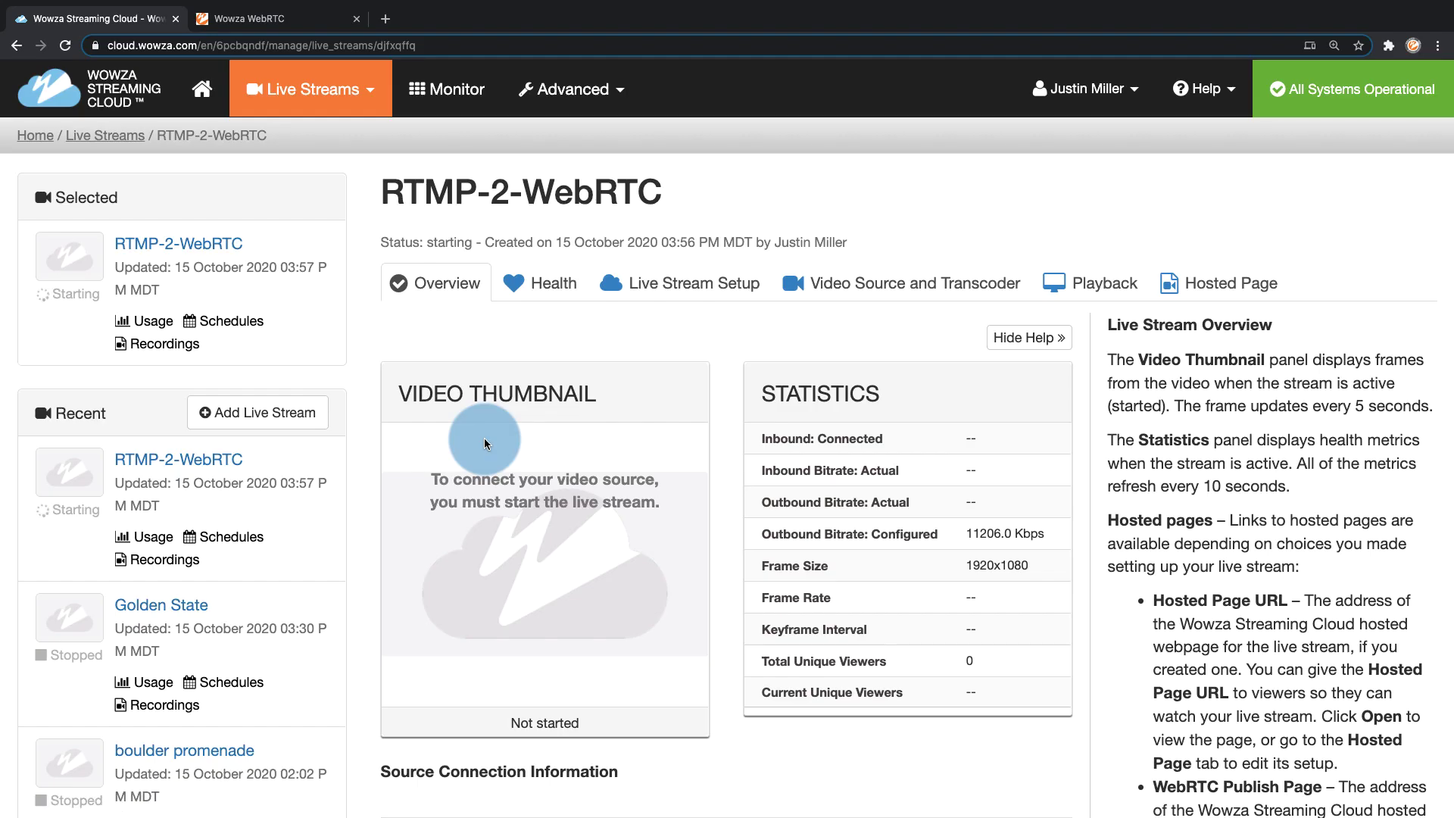
{"action": "scroll", "coordinate": [484, 439], "scroll_direction": "down", "scroll_amount": 6}
{"action": "scroll", "coordinate": [484, 437], "scroll_direction": "down", "scroll_amount": 1}
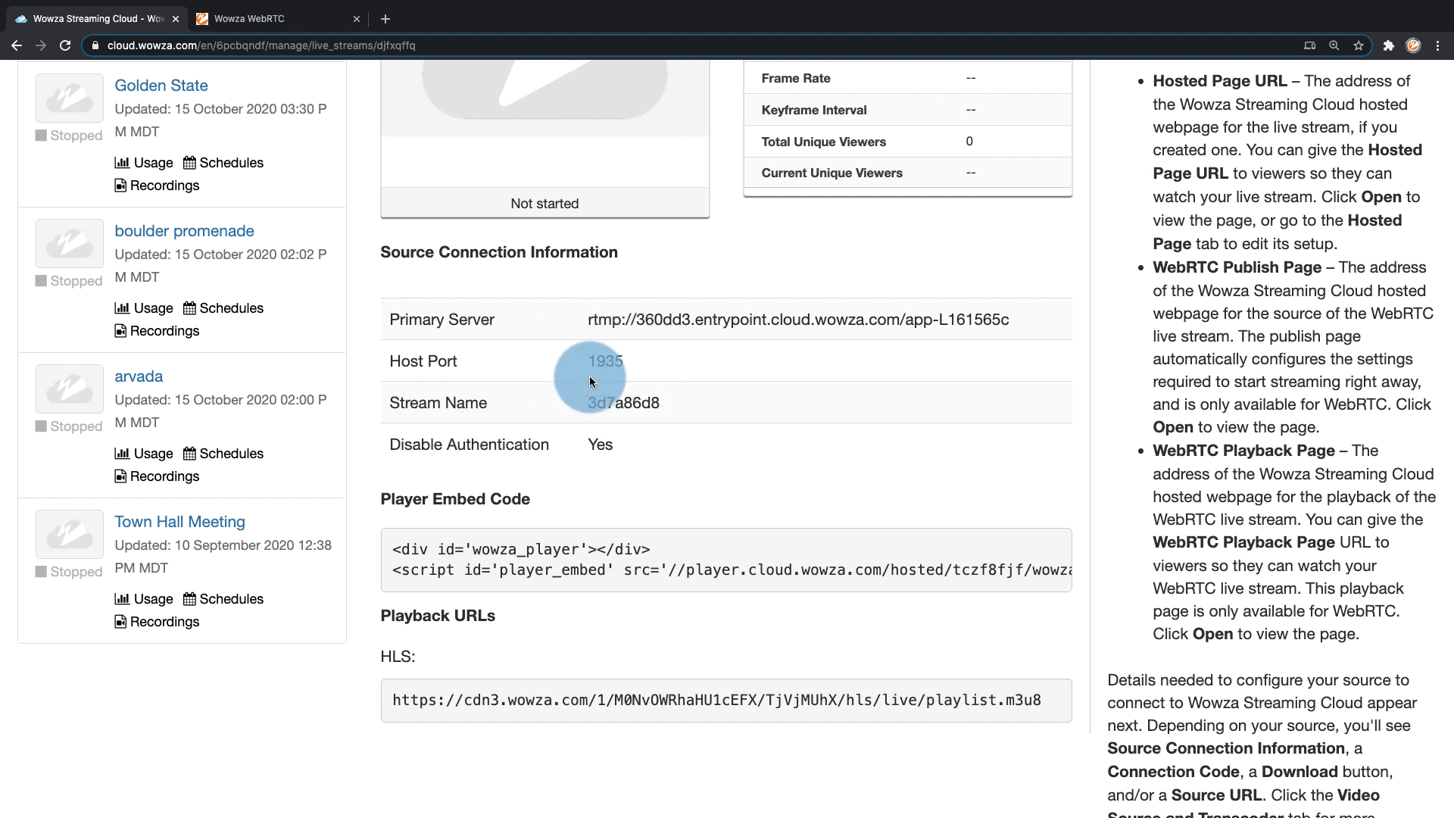
Step: Place the browser beside OBS and check the video settings and 48 kHz audio sample rate
{"action": "mouse_move", "coordinate": [144, 7]}
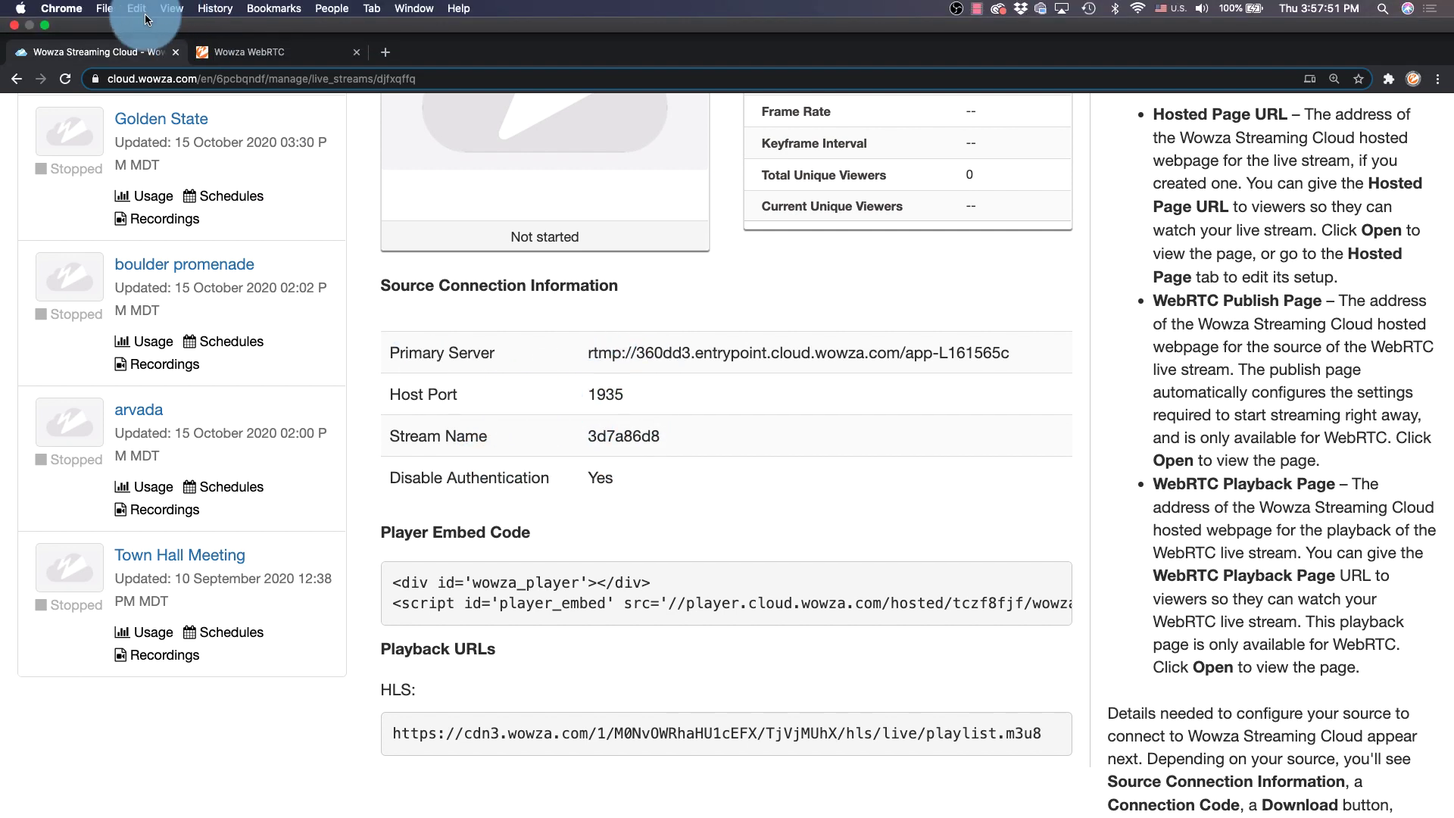
{"action": "left_click", "coordinate": [47, 25]}
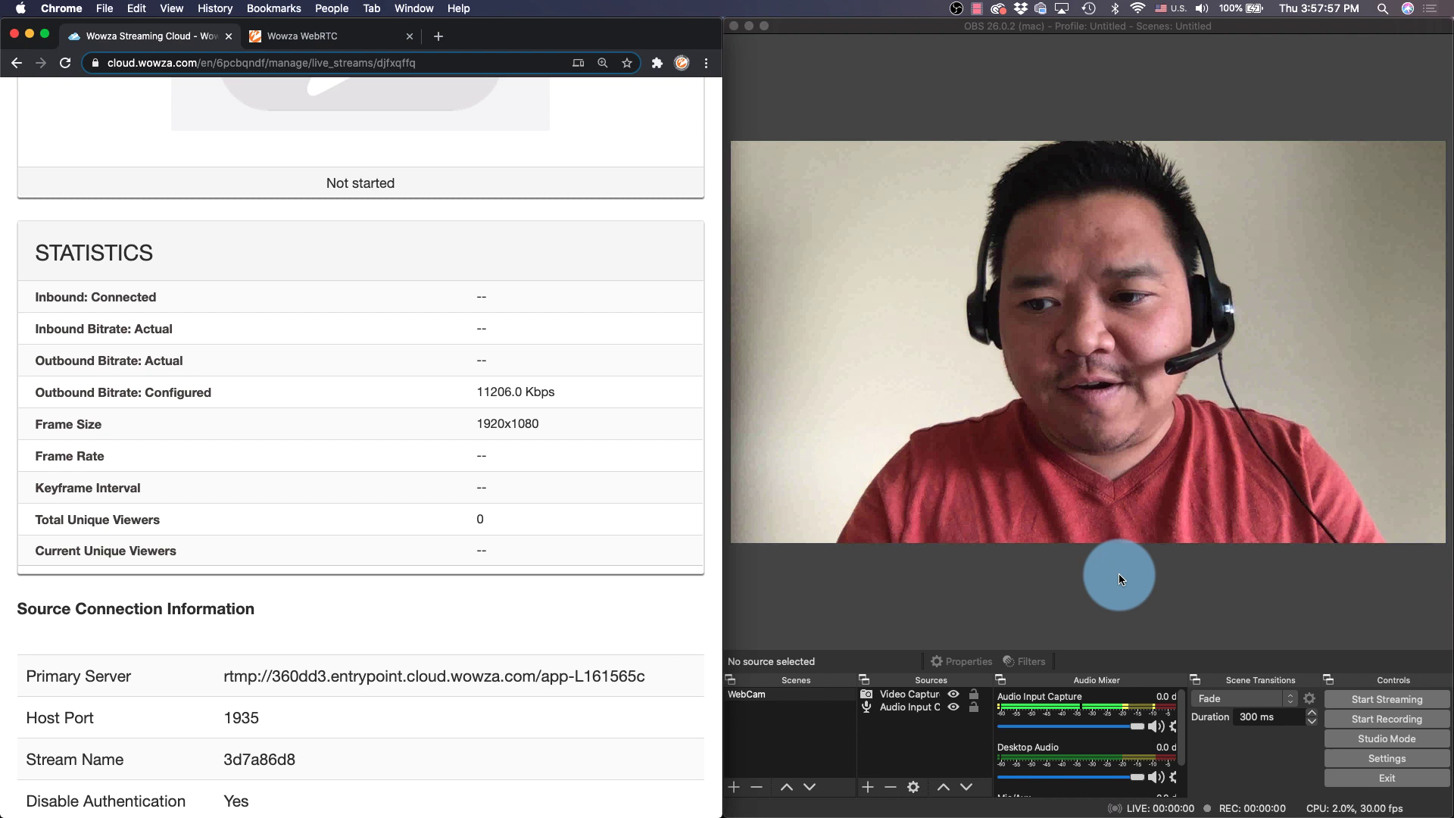
{"action": "left_click", "coordinate": [1371, 759]}
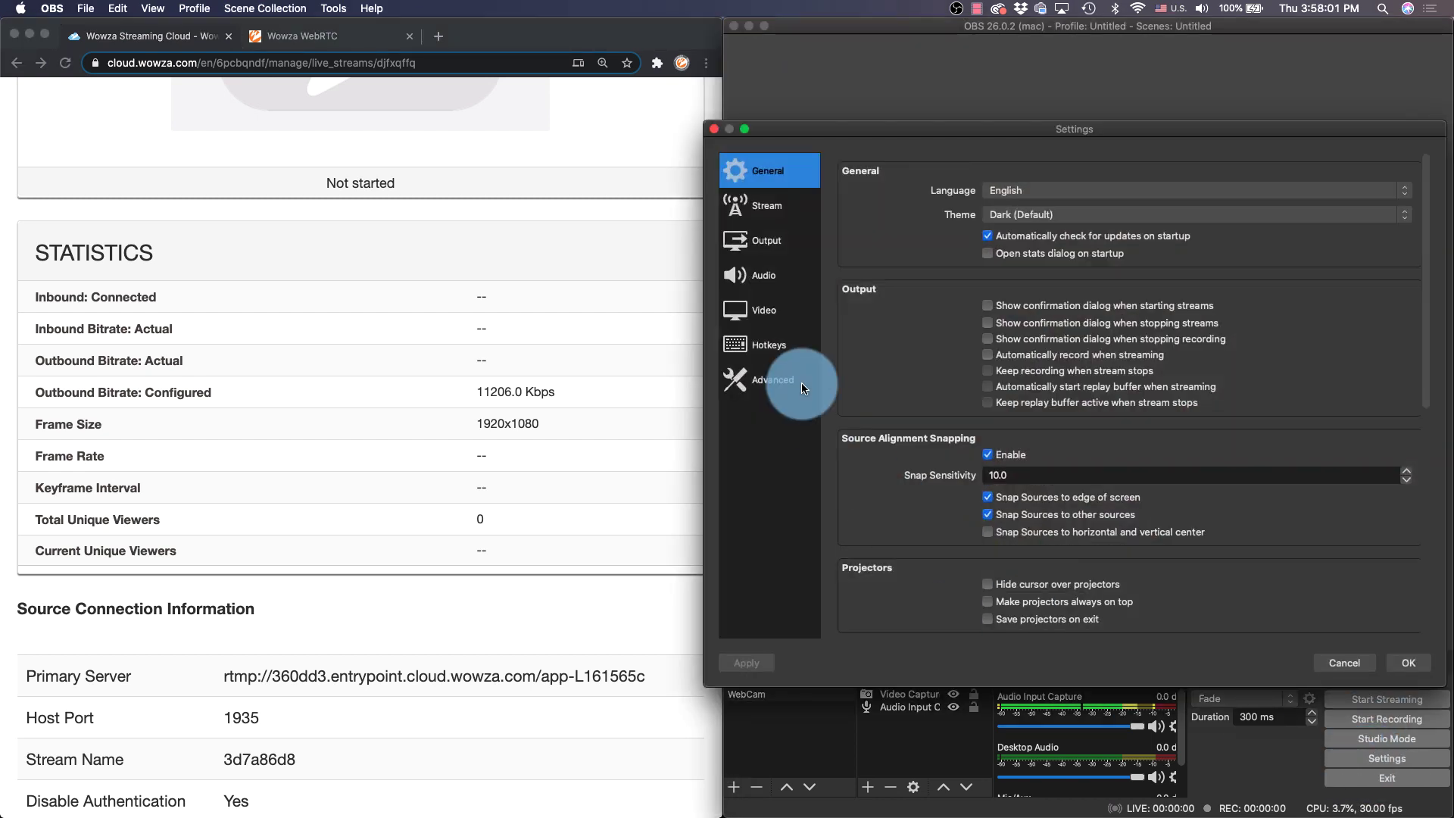
{"action": "left_click", "coordinate": [748, 307]}
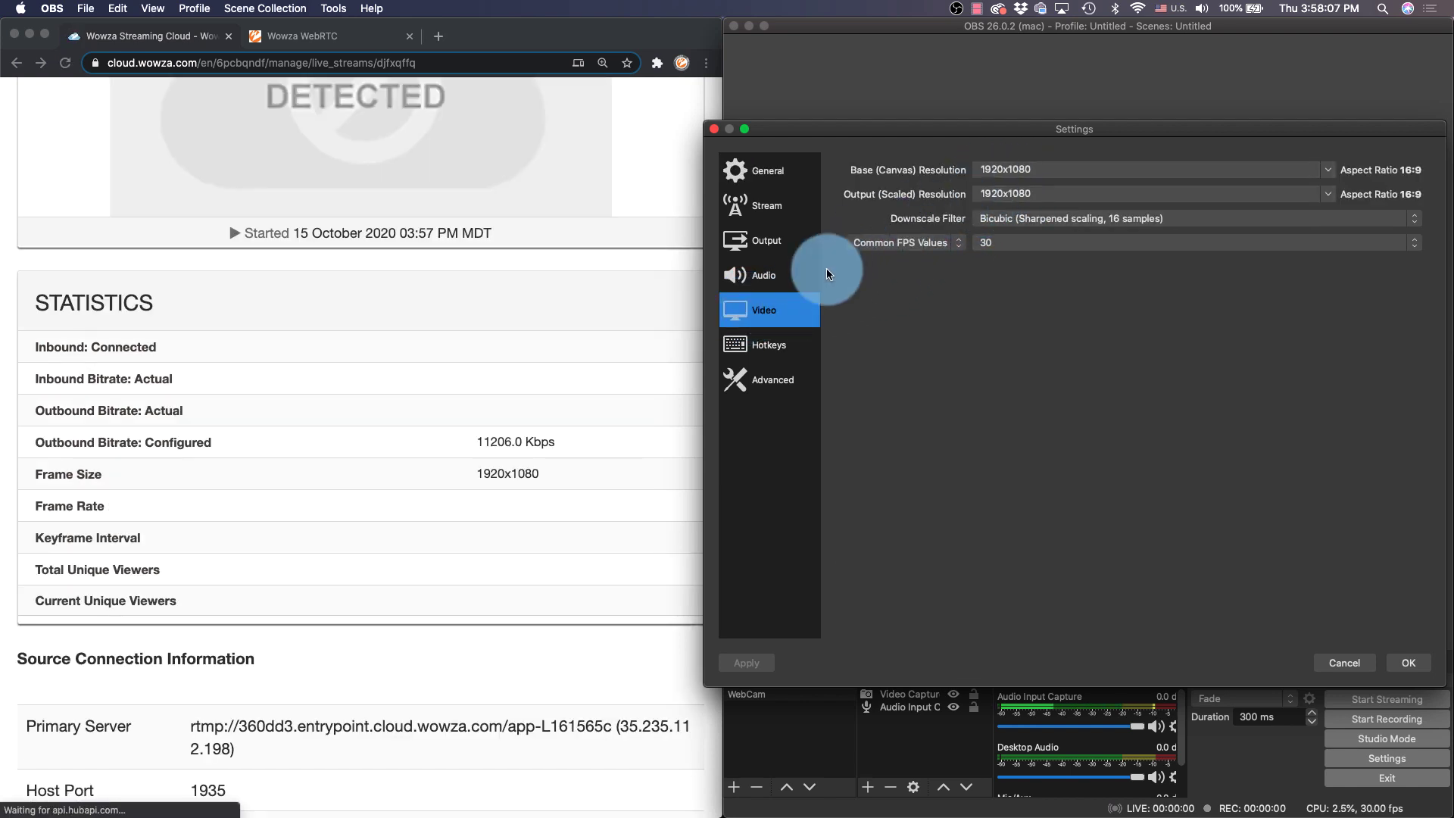
{"action": "left_click", "coordinate": [780, 285]}
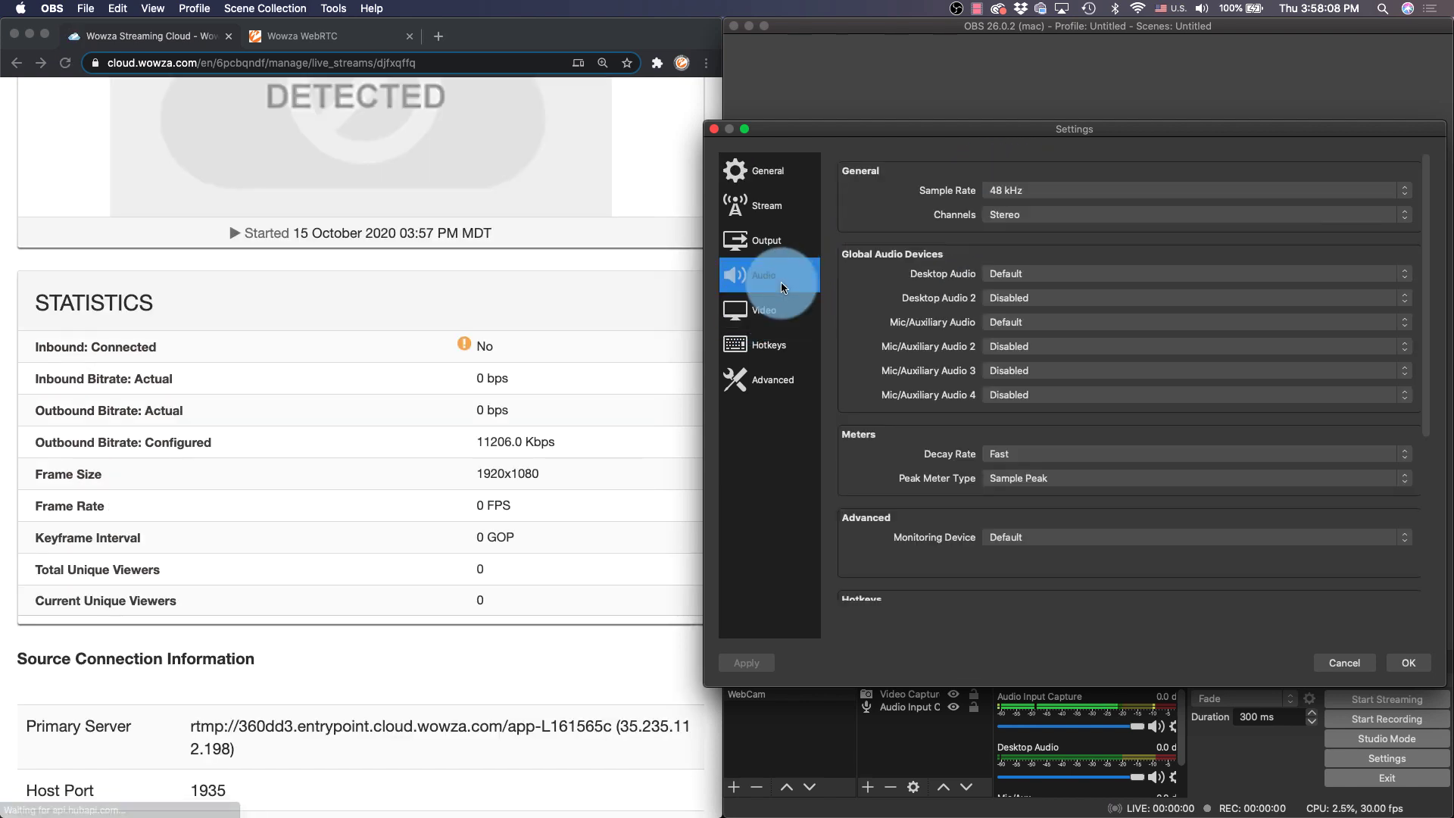
{"action": "left_click", "coordinate": [994, 193]}
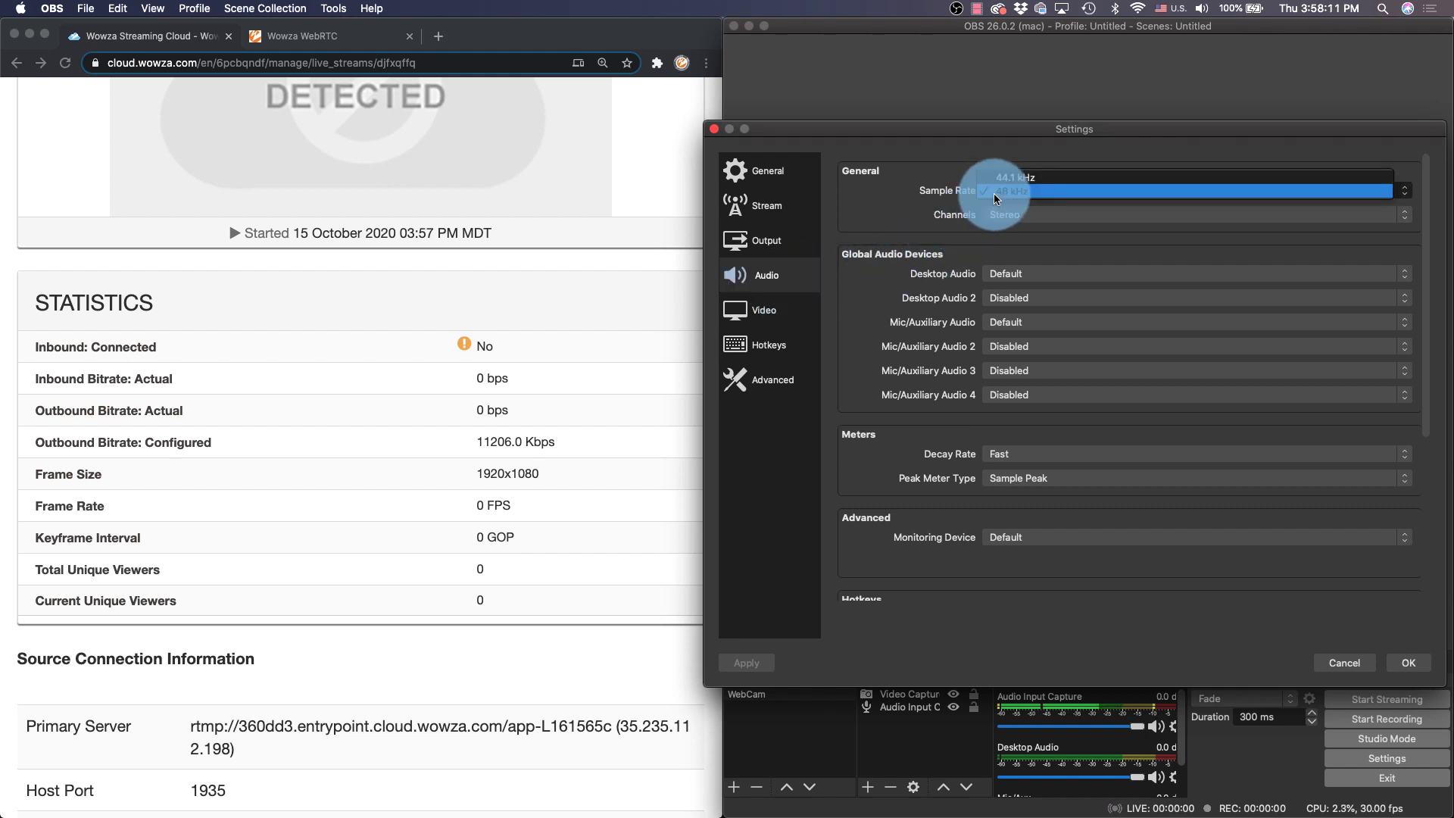
{"action": "left_click", "coordinate": [993, 193]}
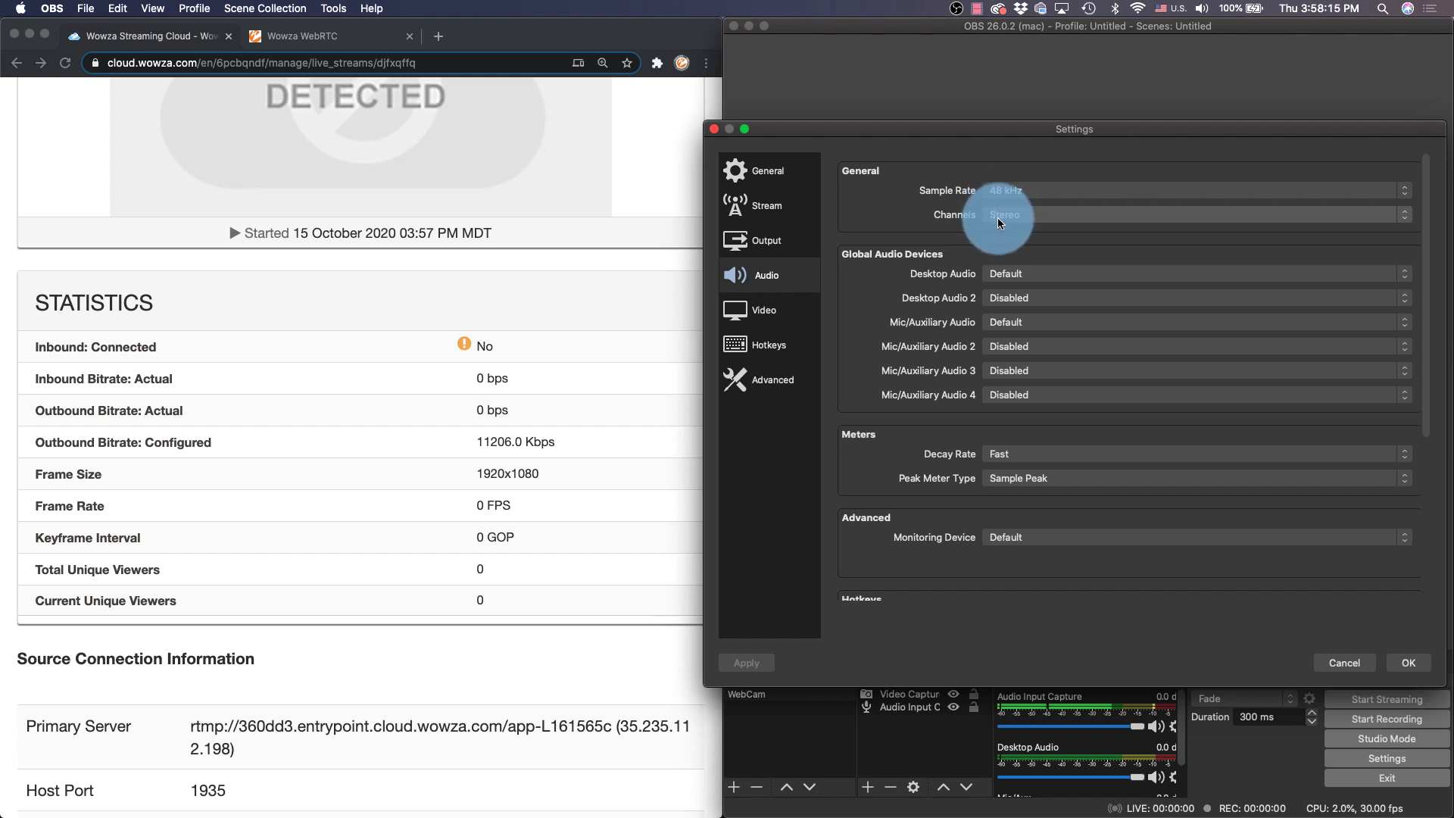
Step: Switch output mode to Advanced, keeping x264 zerolatency tune and bframes=0
{"action": "left_click", "coordinate": [789, 242]}
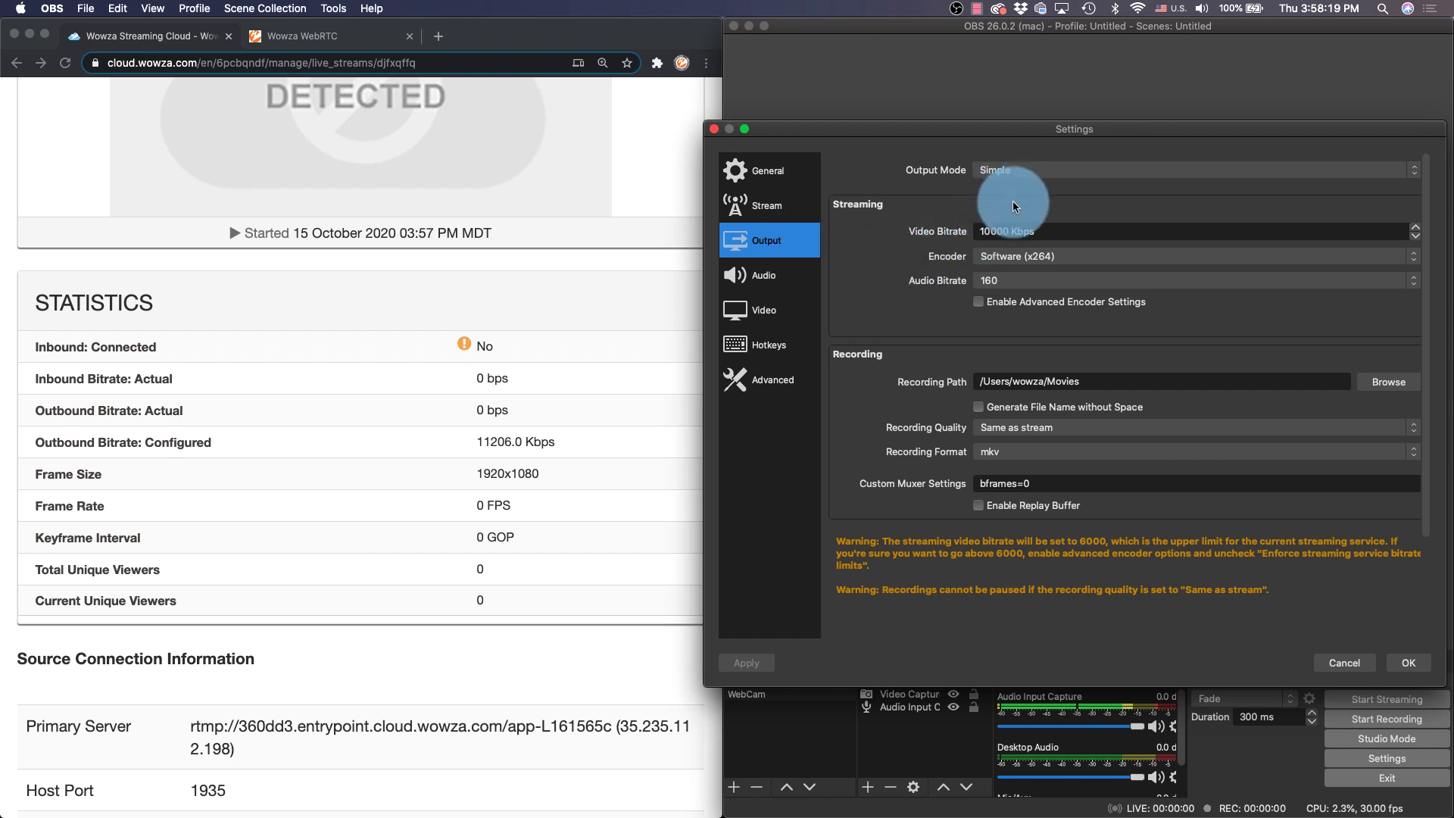
{"action": "left_click", "coordinate": [998, 168]}
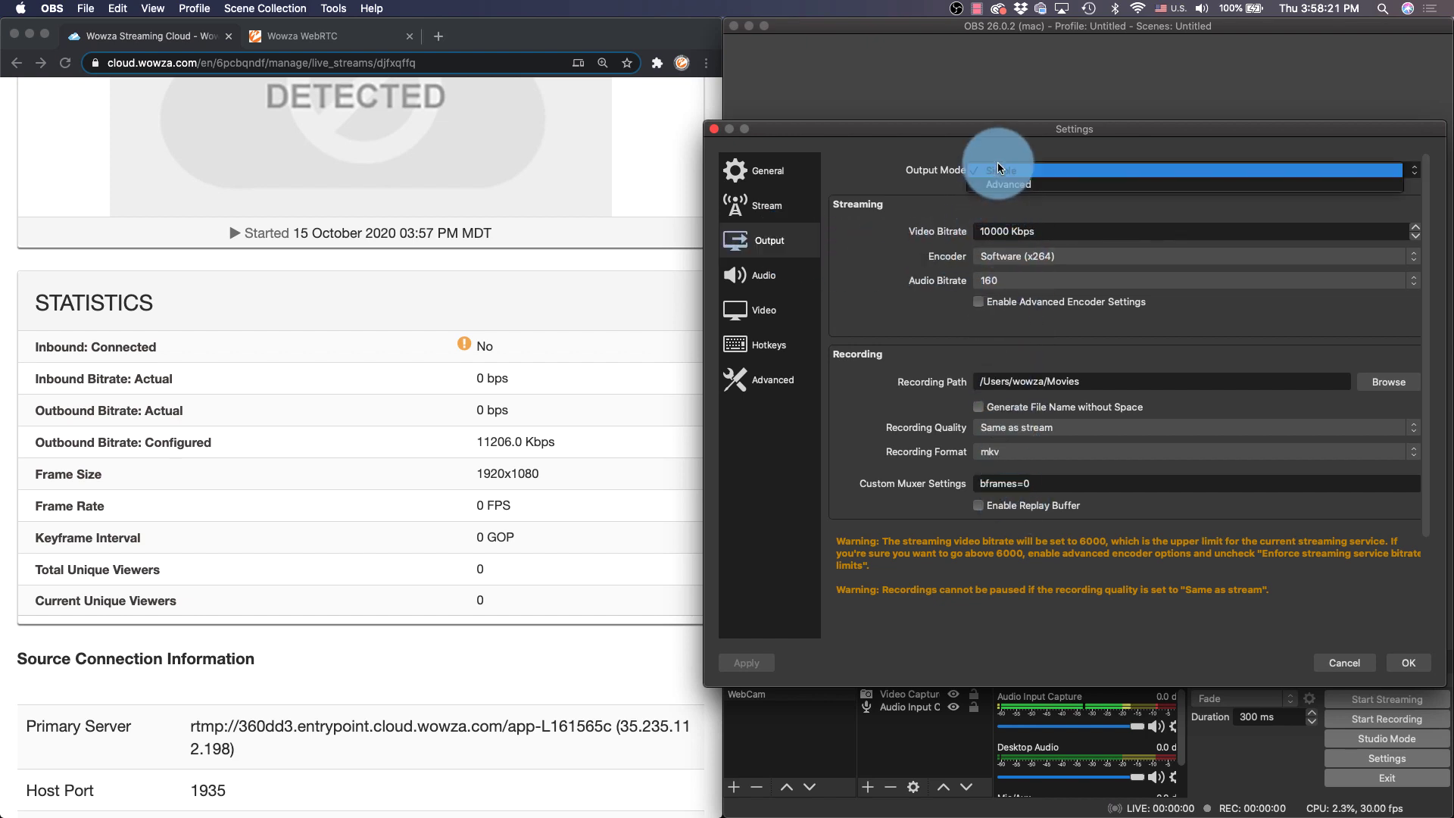
{"action": "left_click", "coordinate": [997, 181]}
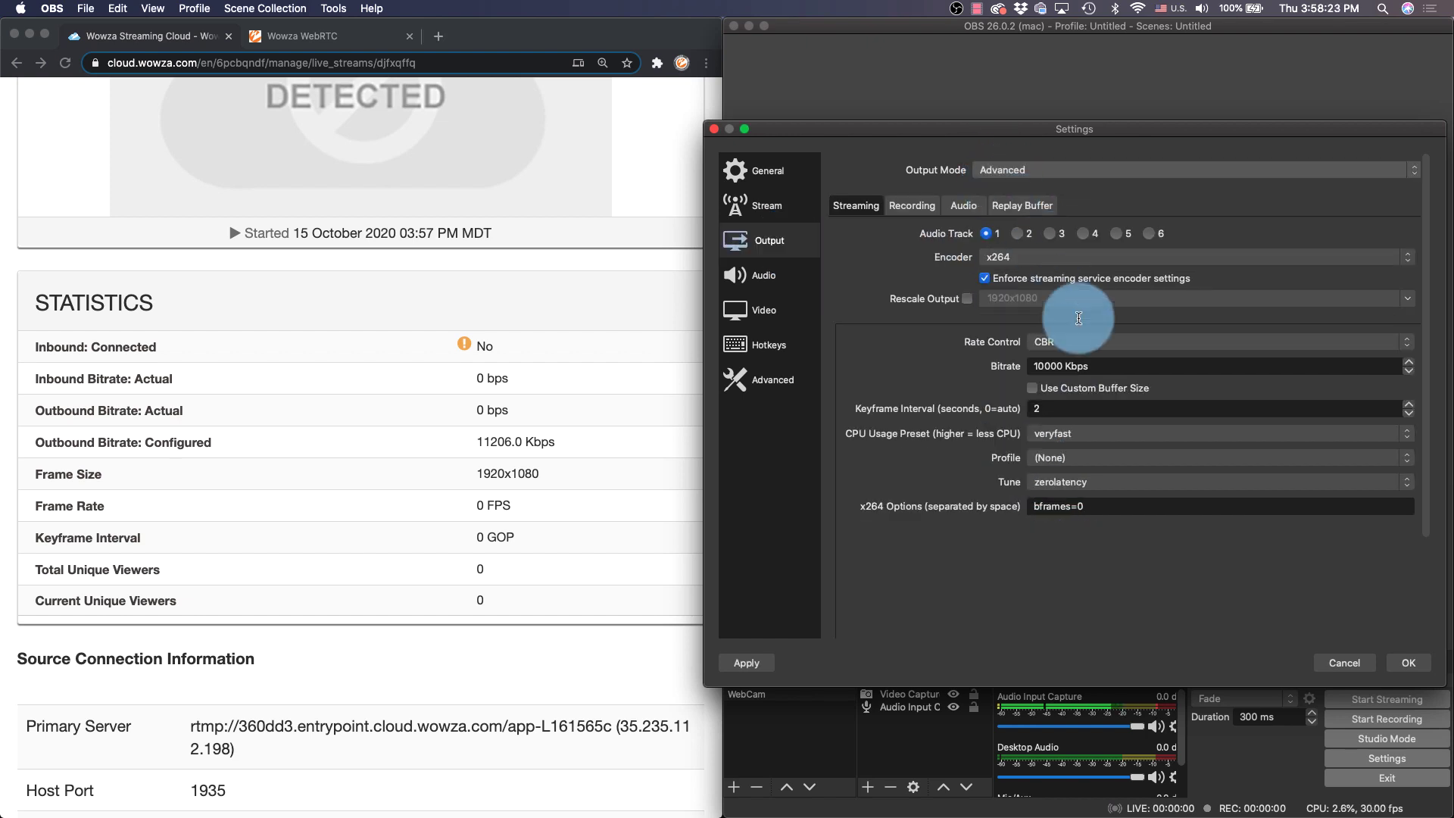
{"action": "left_click", "coordinate": [1101, 483]}
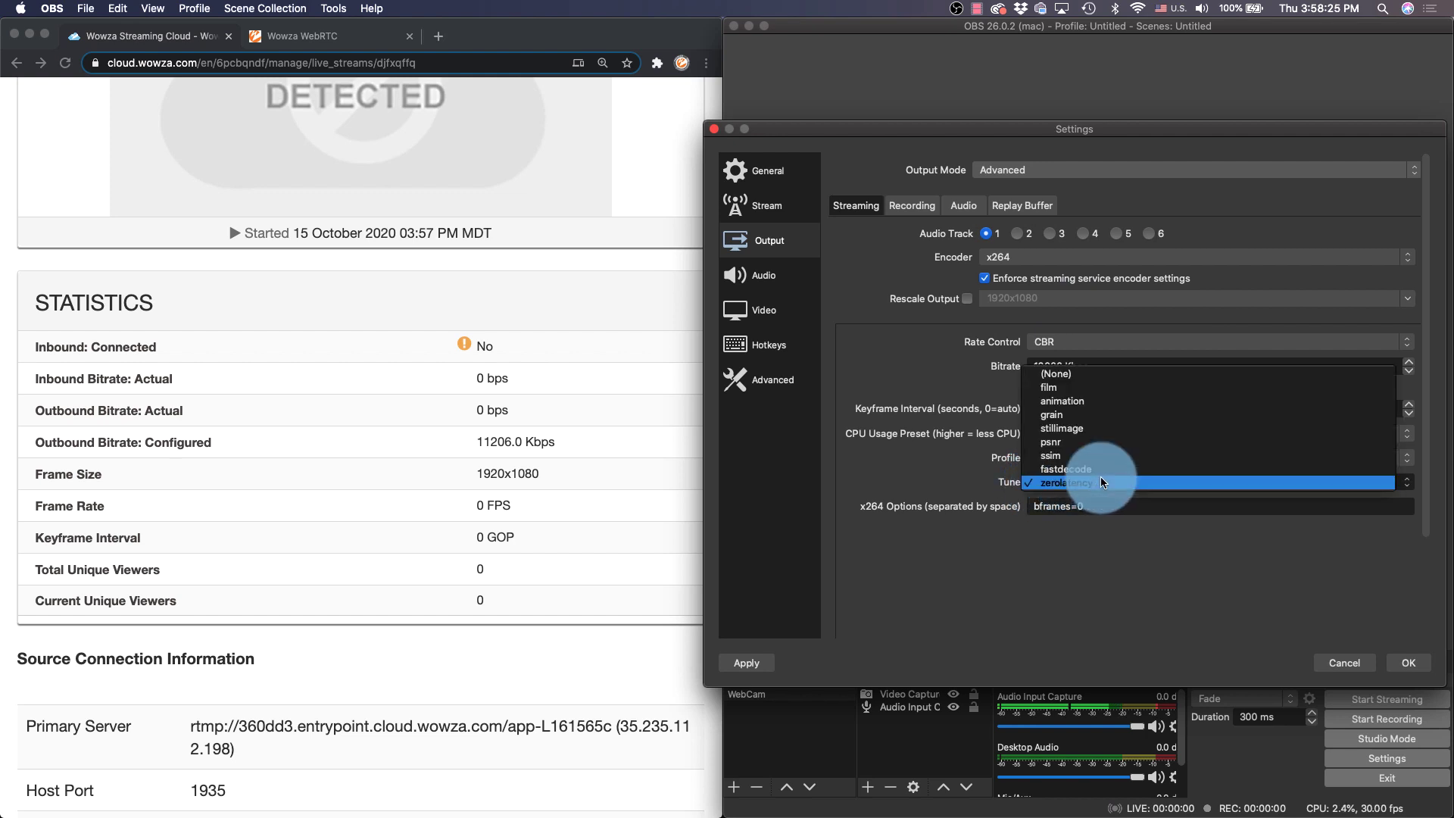
{"action": "left_click", "coordinate": [1101, 482]}
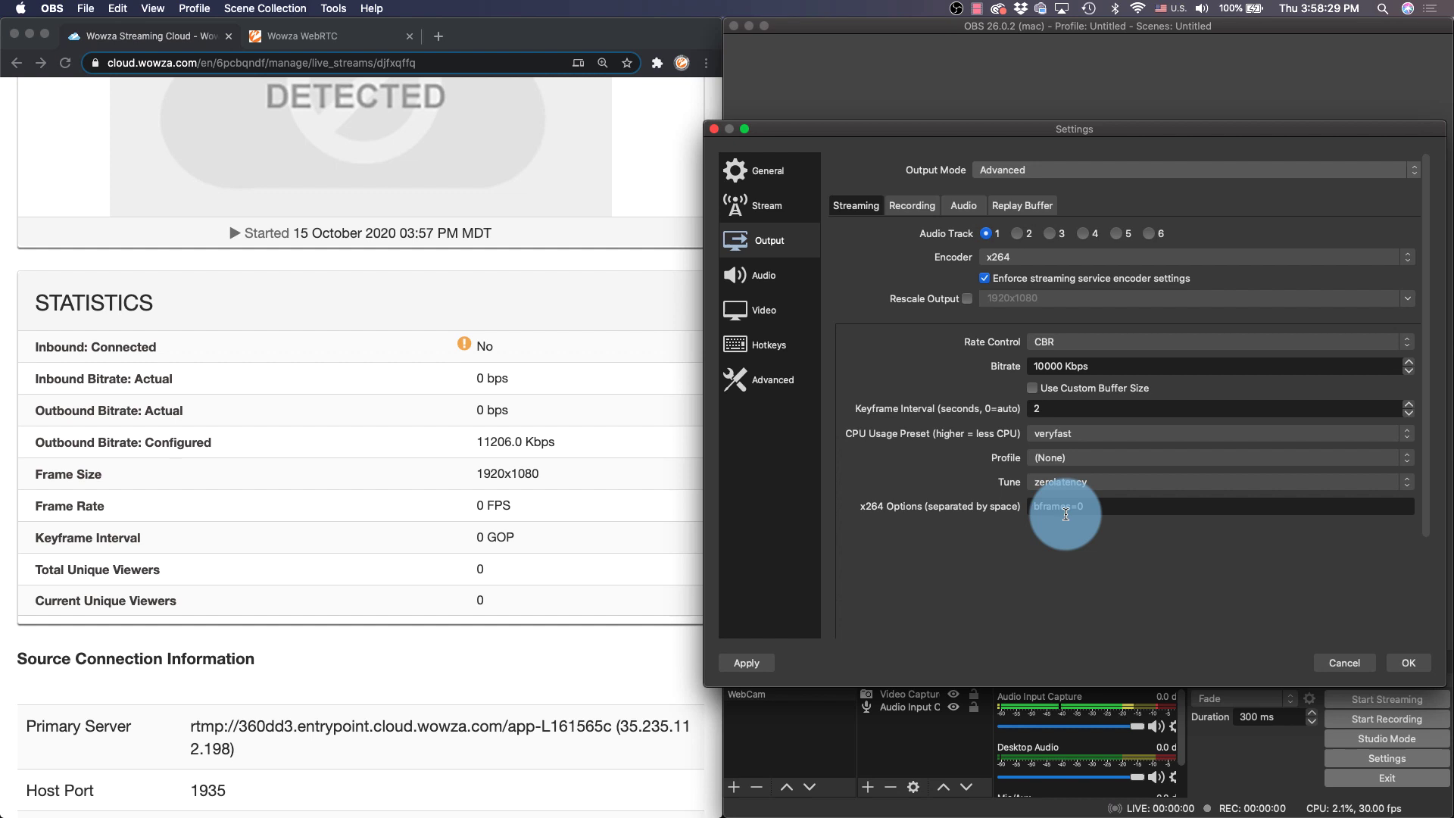
{"action": "left_click_drag", "start_coordinate": [1102, 505], "coordinate": [1016, 507]}
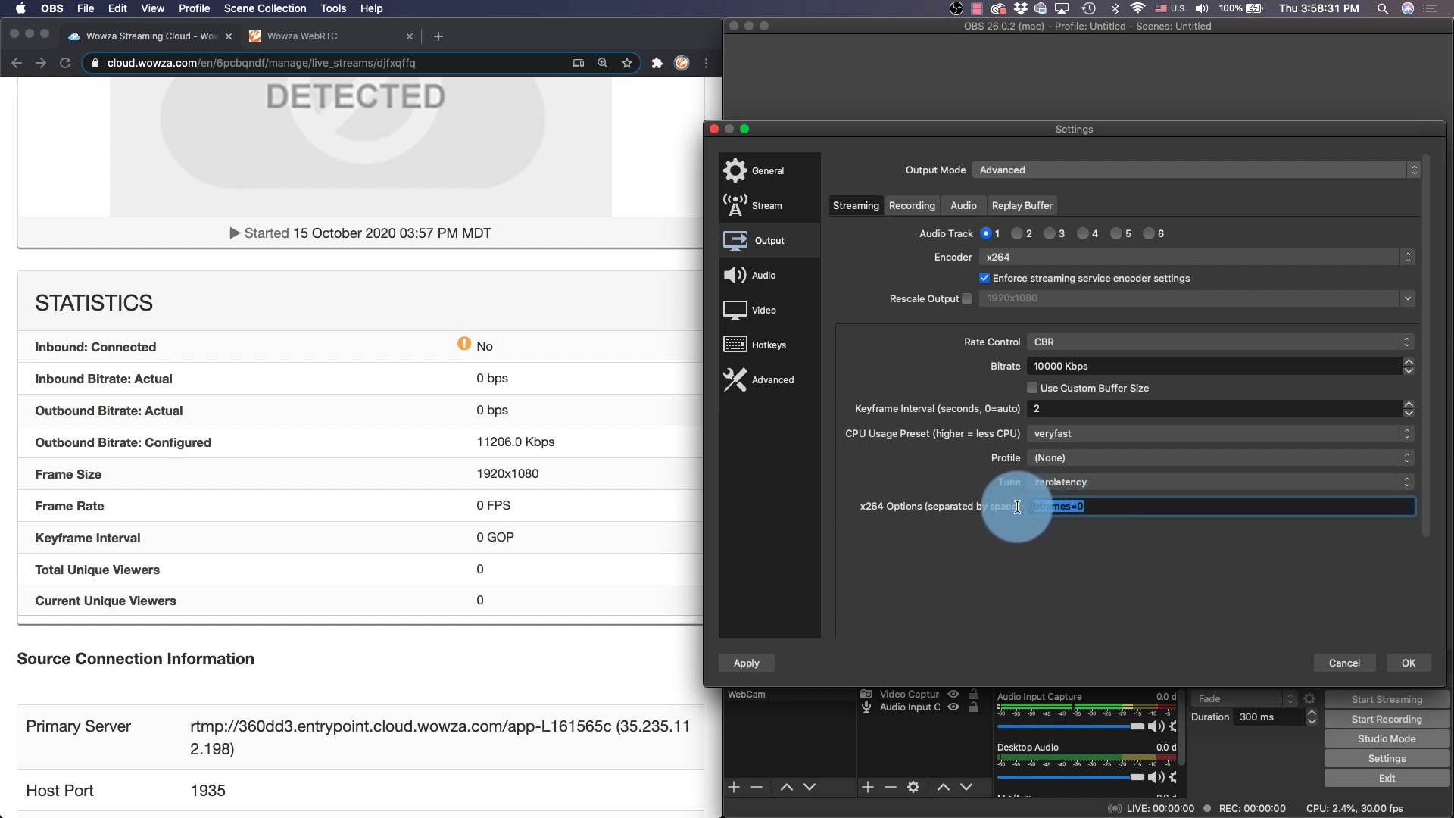
{"action": "left_click", "coordinate": [1115, 508]}
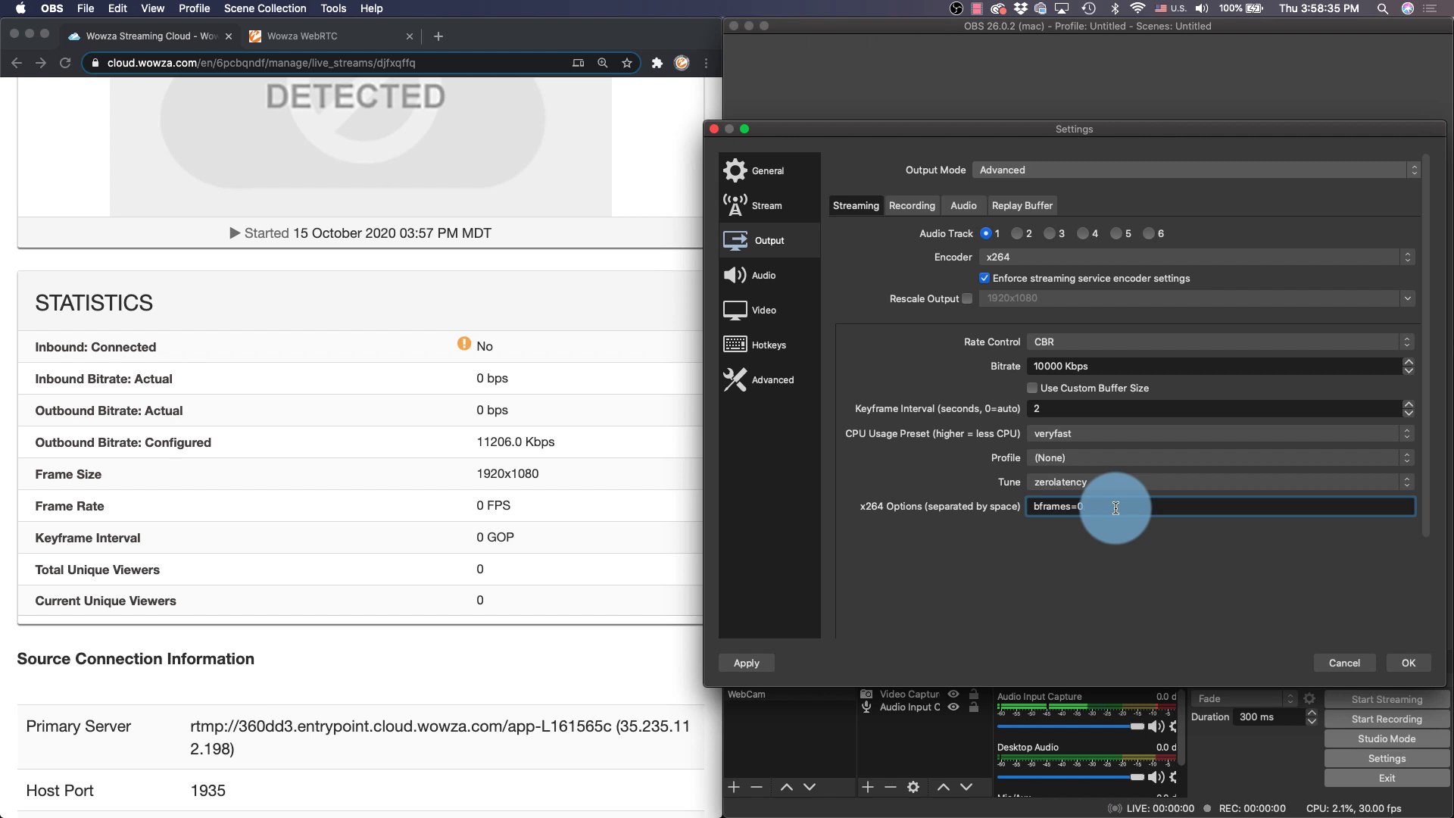
{"action": "left_click", "coordinate": [776, 206]}
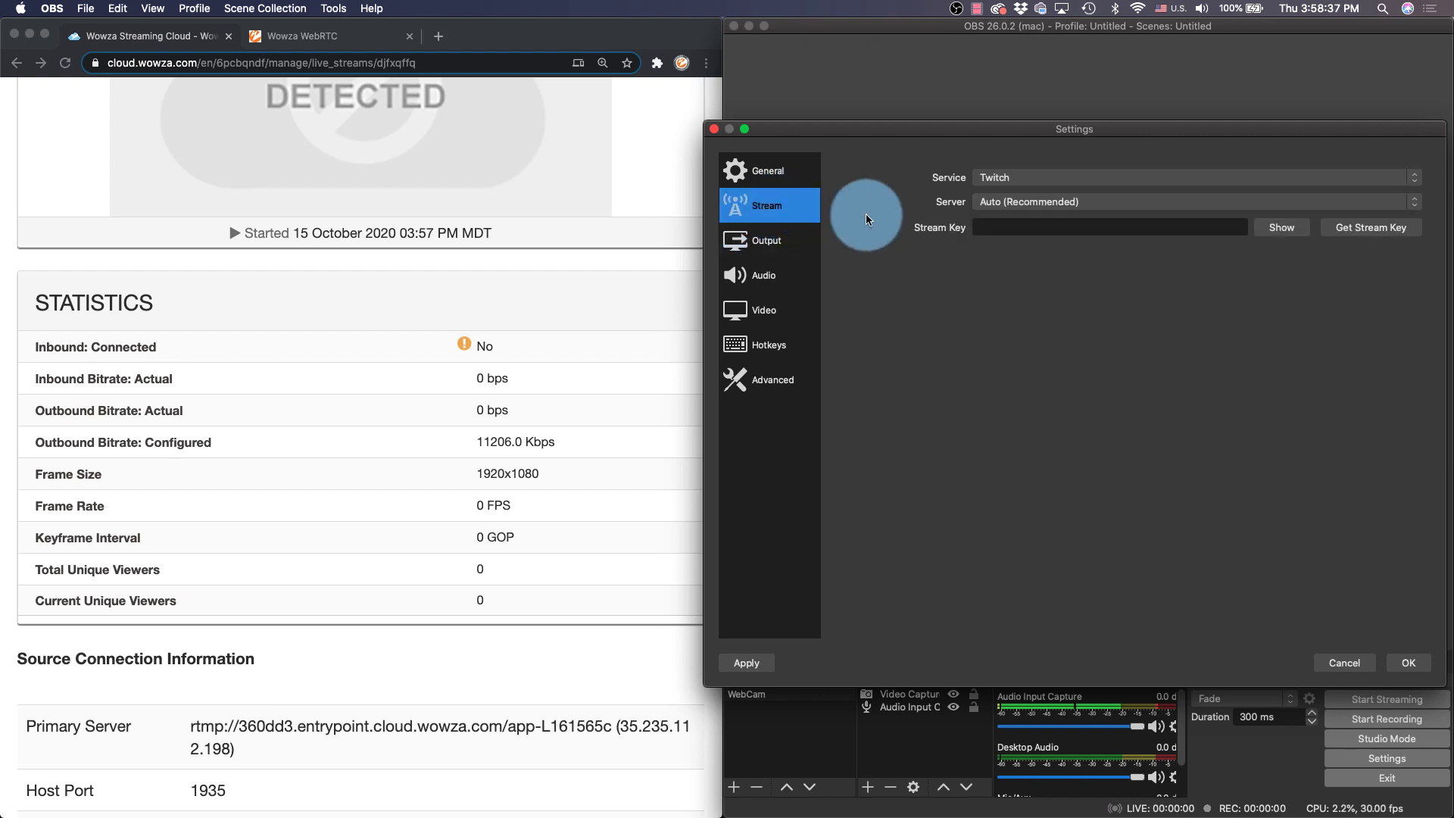
Step: Choose a Custom stream service and paste in the Wowza primary server address
{"action": "left_click", "coordinate": [980, 182]}
{"action": "left_click", "coordinate": [988, 170]}
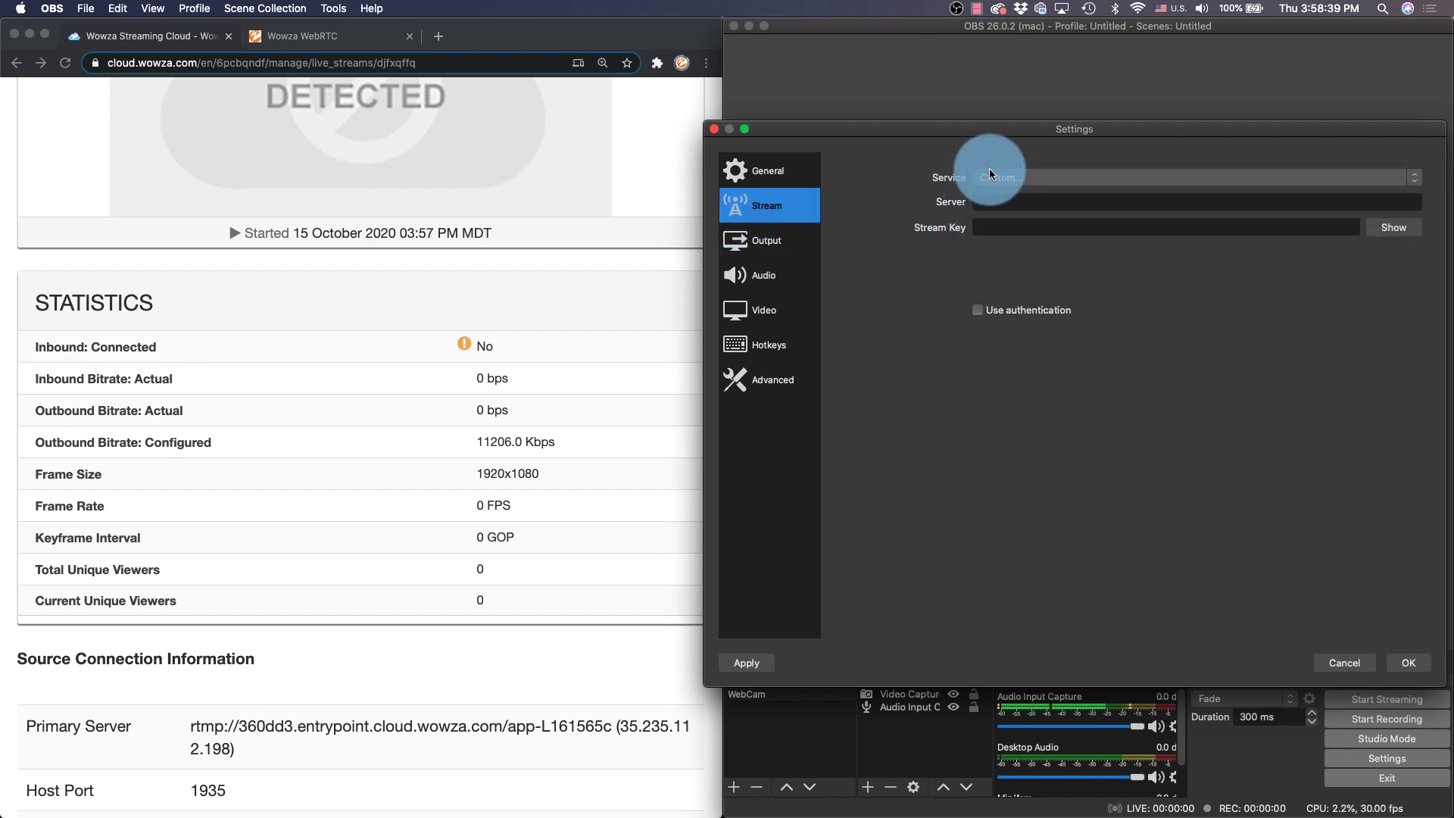
{"action": "scroll", "coordinate": [503, 522], "scroll_direction": "down", "scroll_amount": 5}
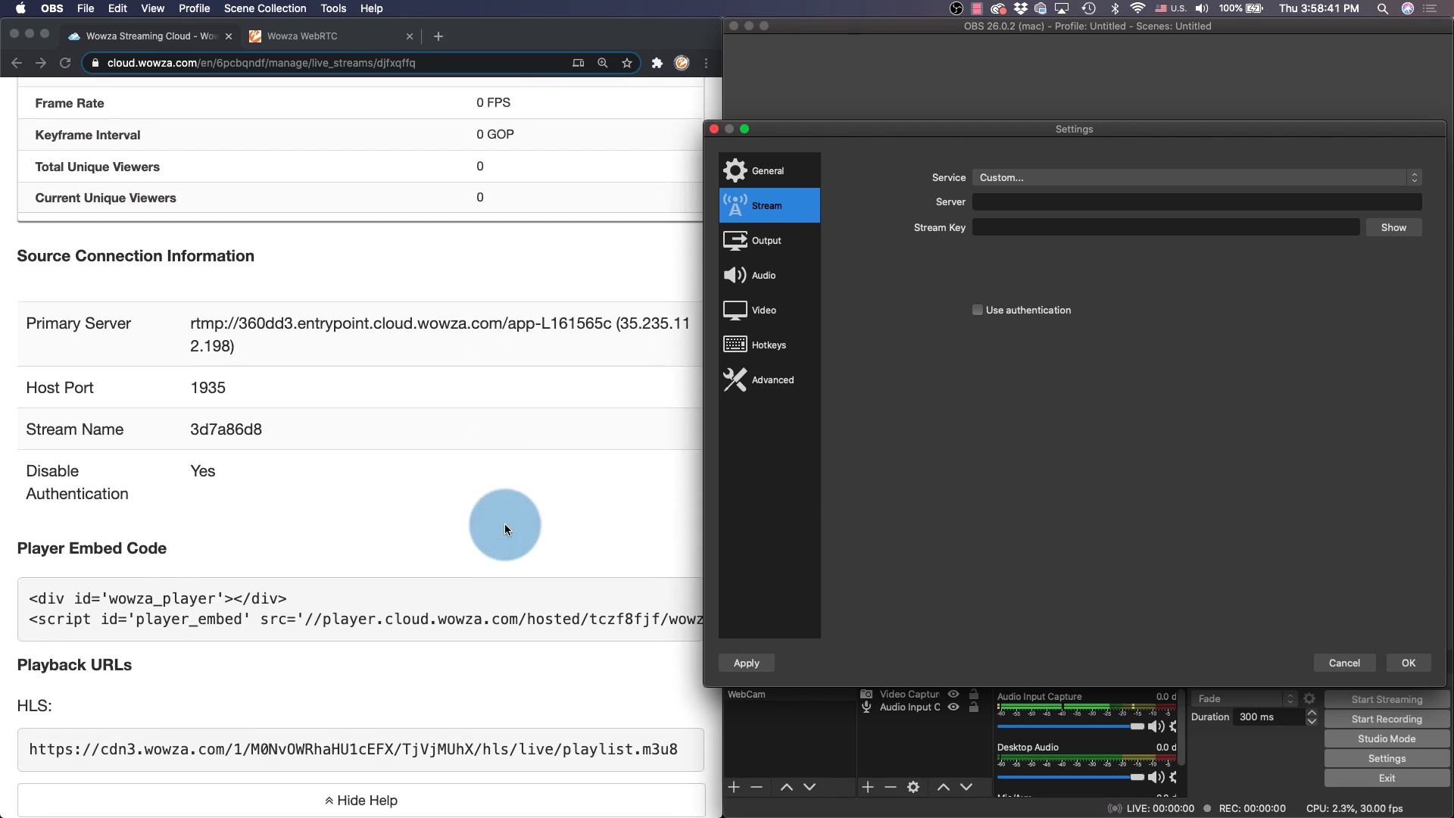
{"action": "left_click", "coordinate": [273, 345]}
{"action": "left_click_drag", "start_coordinate": [190, 323], "coordinate": [609, 323]}
{"action": "key", "text": "super+c"}
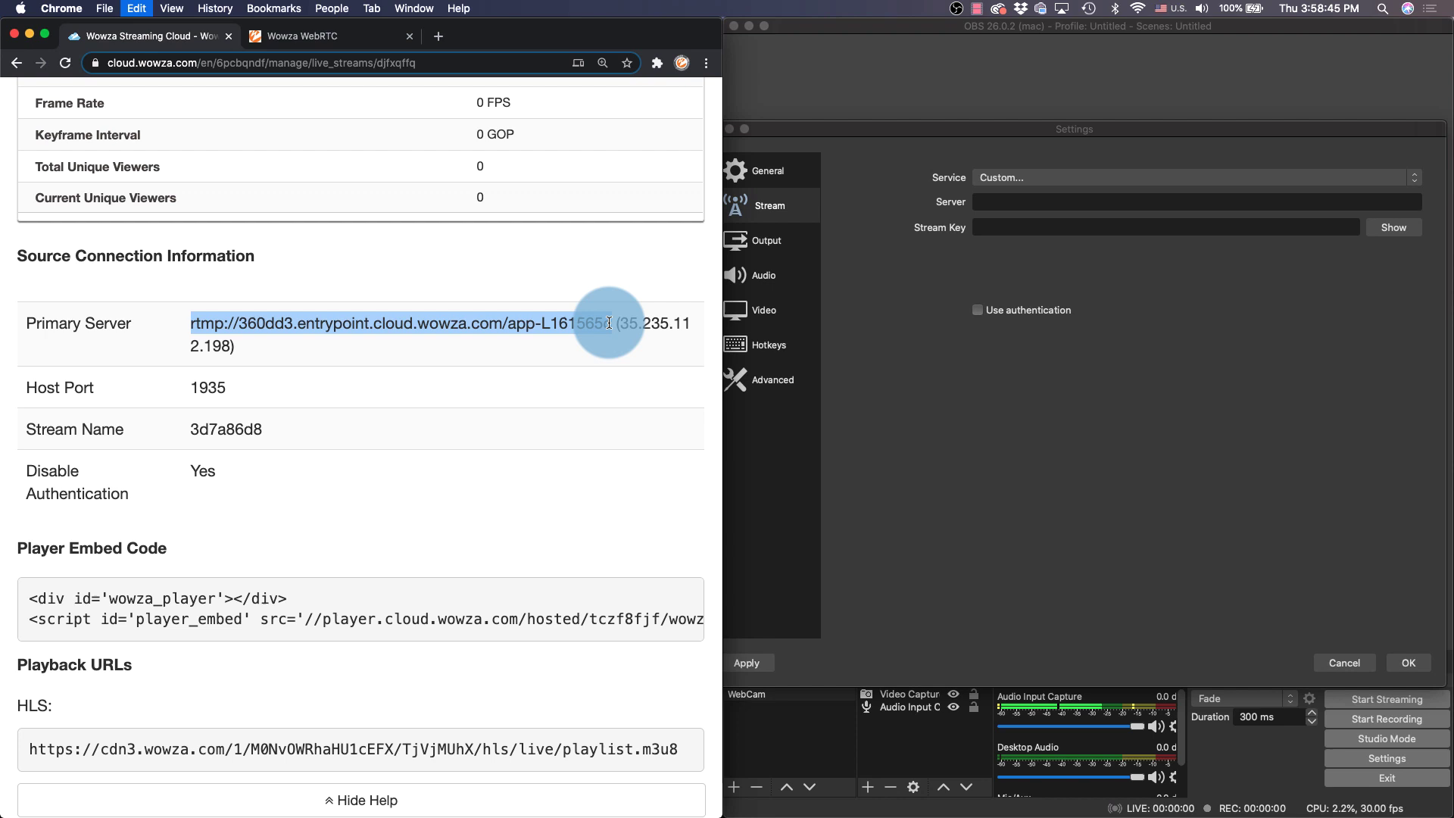
{"action": "left_click", "coordinate": [1032, 201]}
{"action": "key", "text": "super+v"}
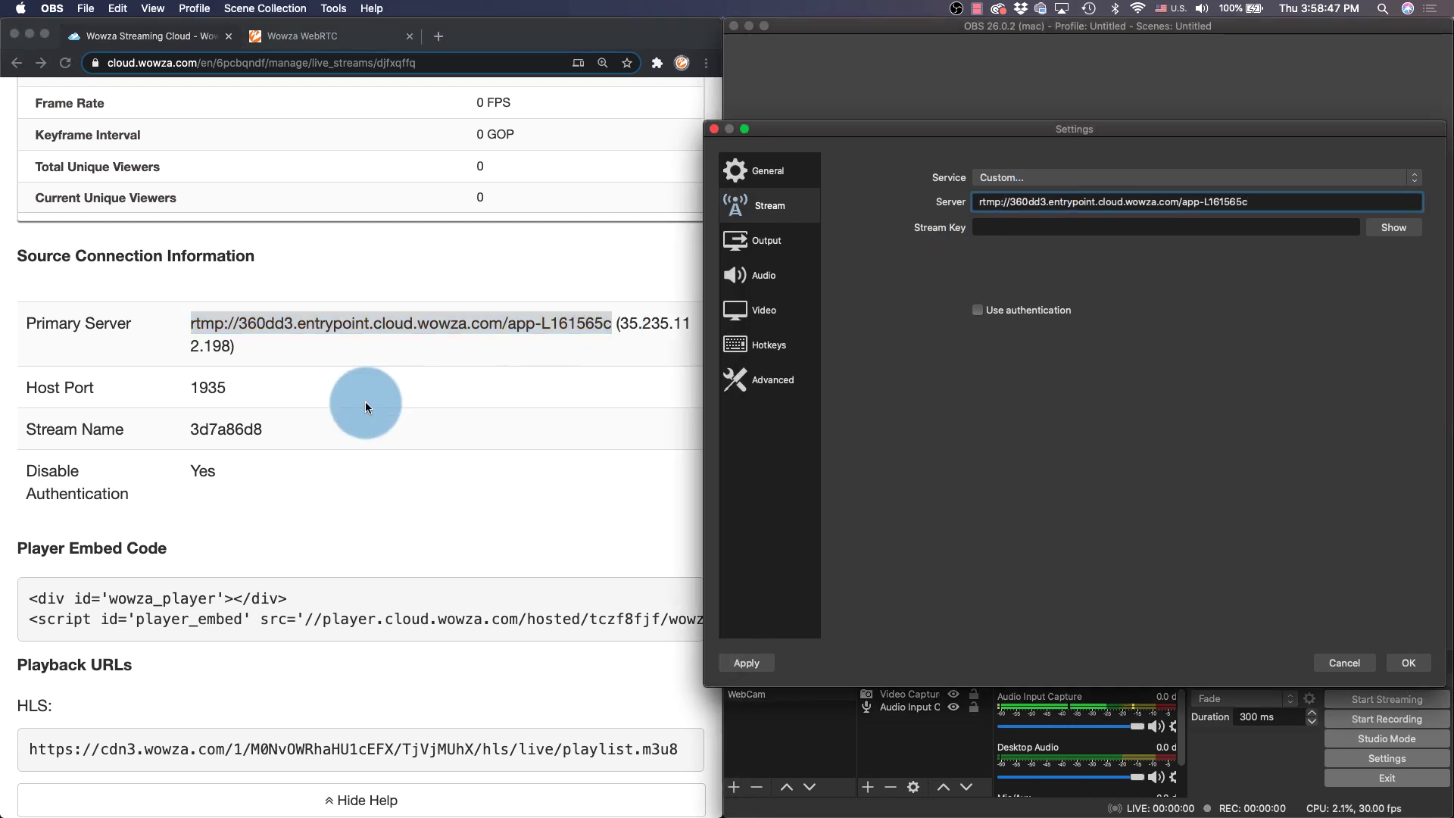
Step: Enter the Wowza stream name as the stream key, leave authentication off, and save
{"action": "left_click", "coordinate": [201, 425]}
{"action": "left_click_drag", "start_coordinate": [190, 430], "coordinate": [262, 431]}
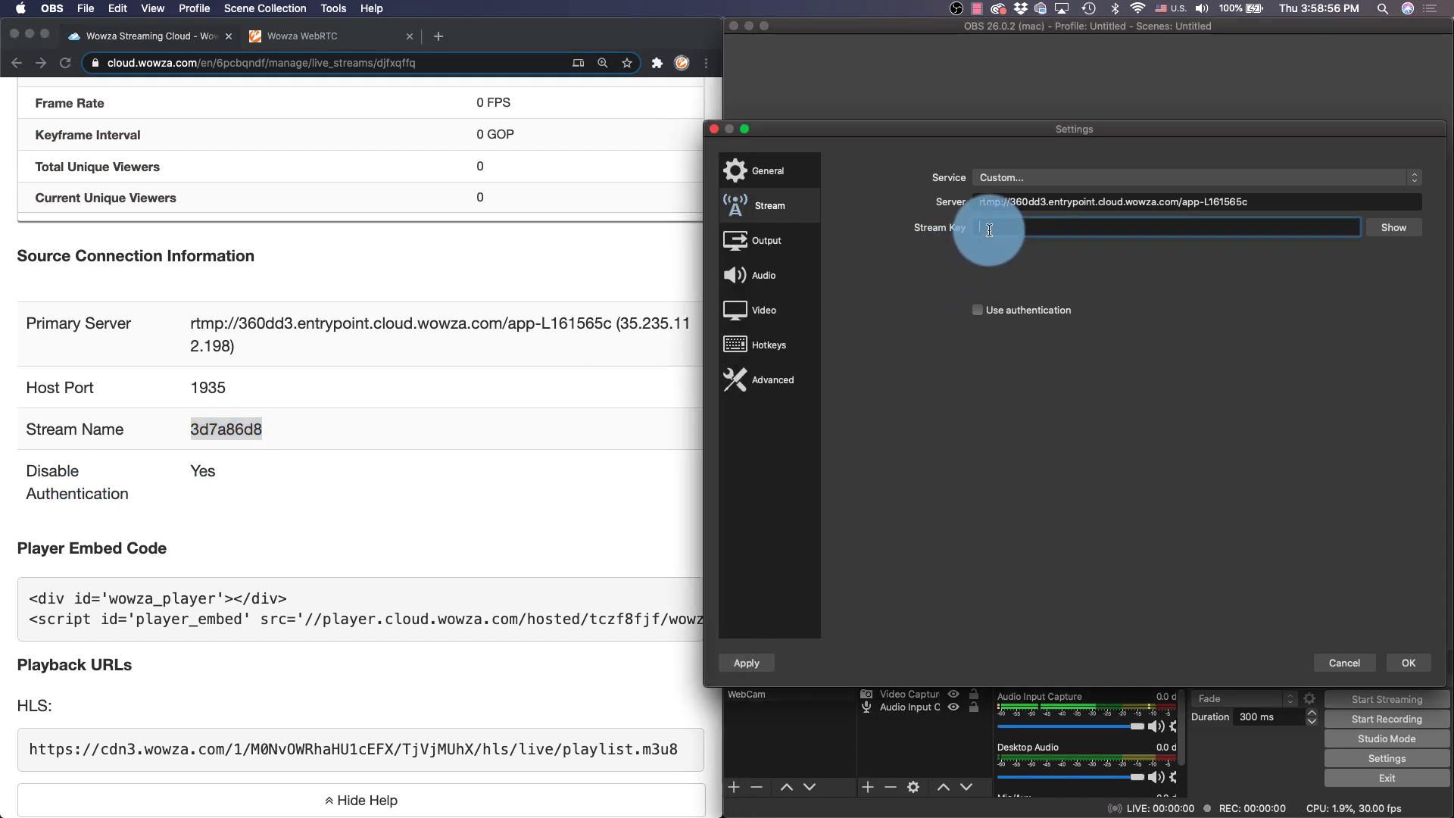
{"action": "left_click", "coordinate": [978, 306]}
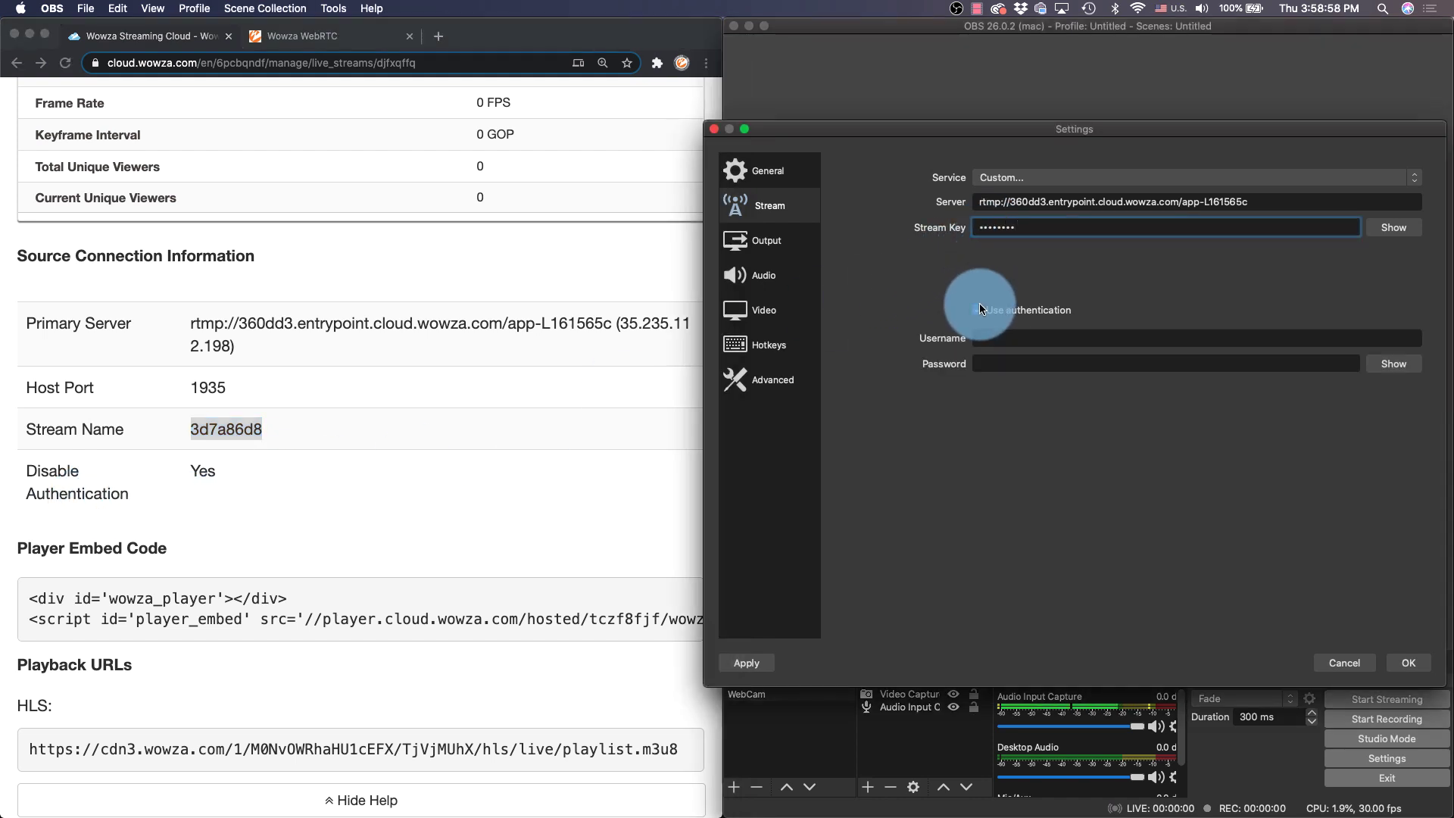
{"action": "left_click", "coordinate": [978, 306]}
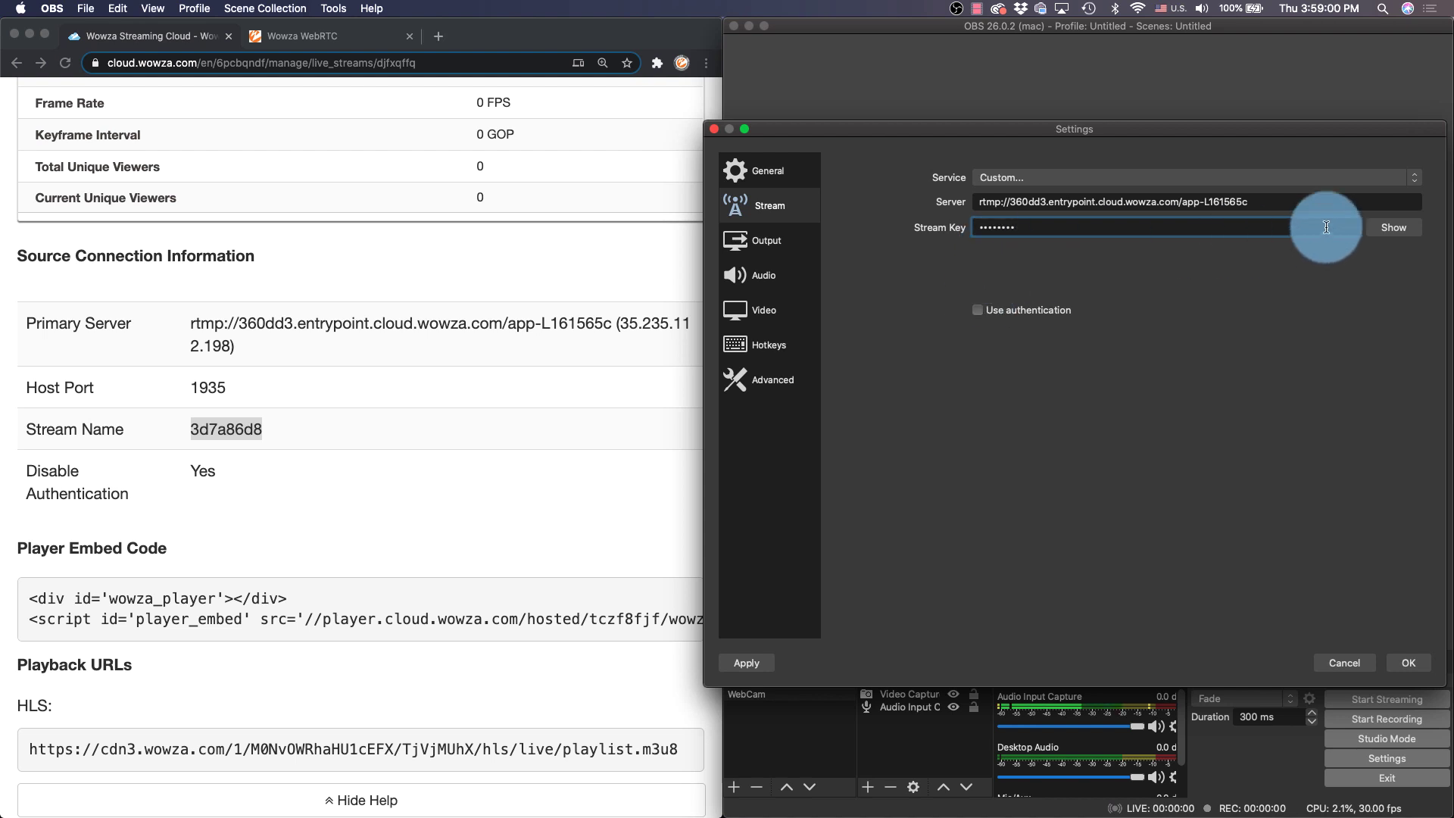
{"action": "left_click", "coordinate": [1380, 226]}
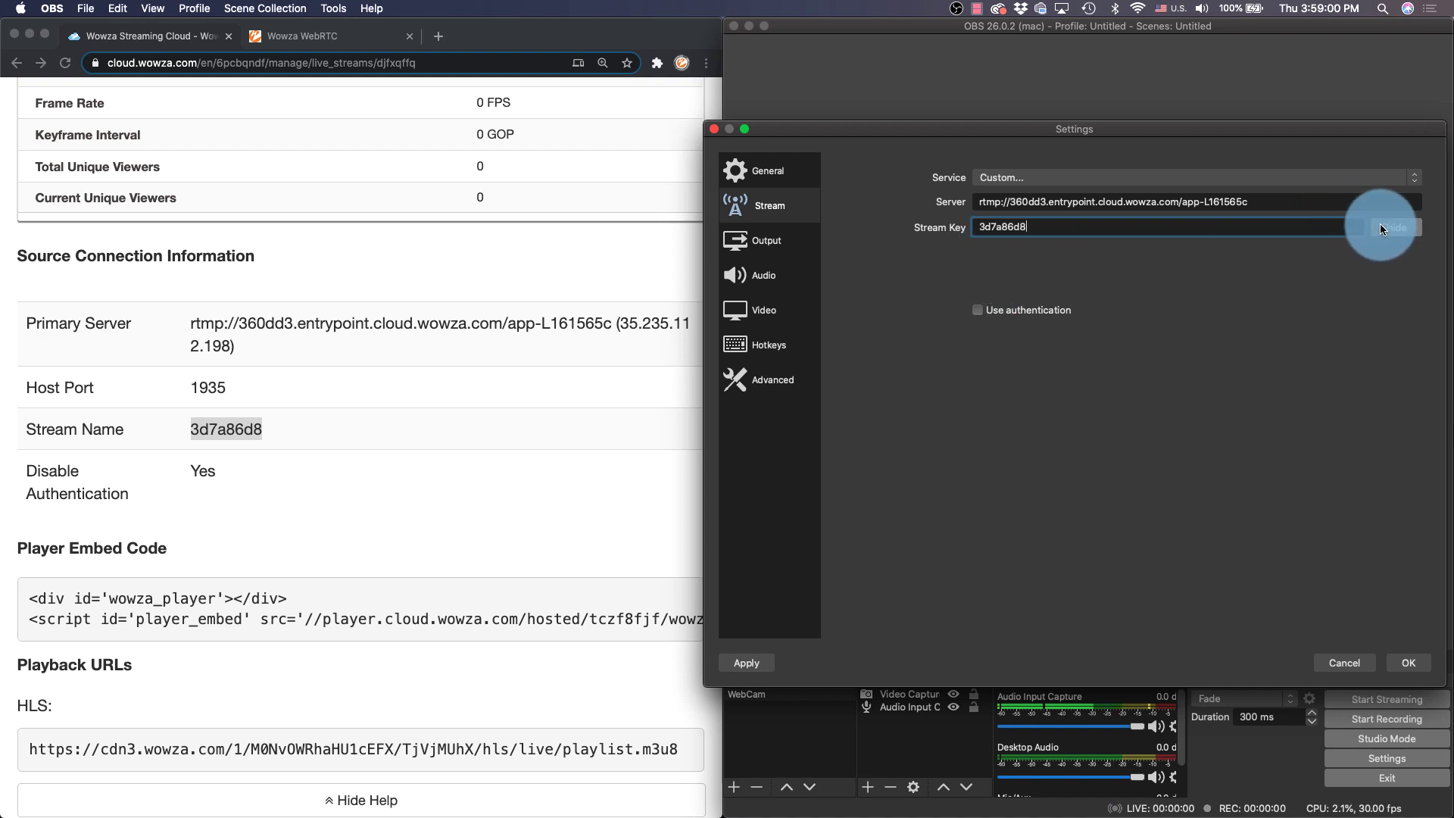
{"action": "left_click", "coordinate": [1397, 657]}
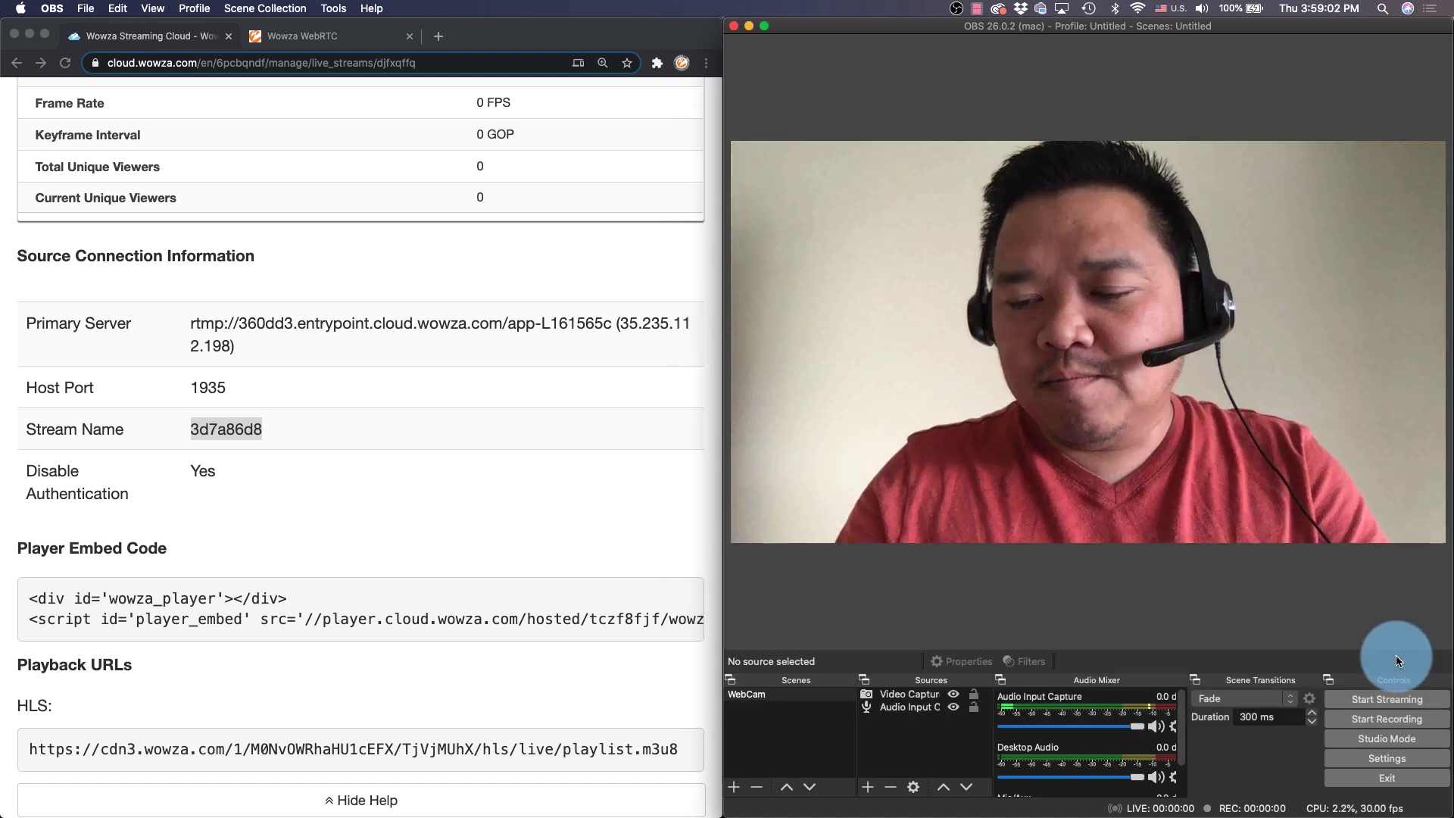
Step: Start streaming from OBS and check the webcam thumbnail on the Wowza stream page
{"action": "left_click", "coordinate": [1362, 699]}
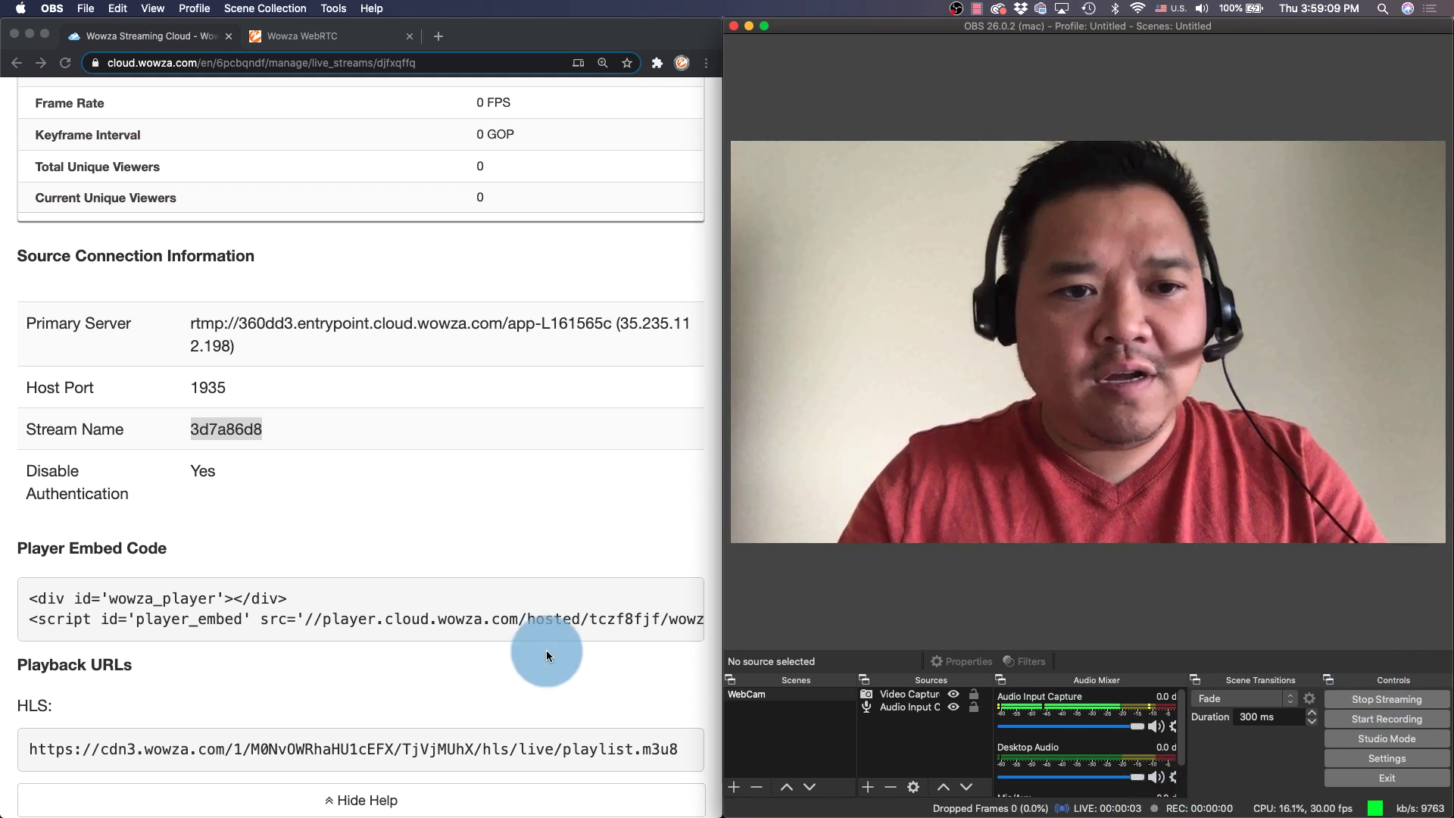
{"action": "scroll", "coordinate": [546, 649], "scroll_direction": "up", "scroll_amount": 15}
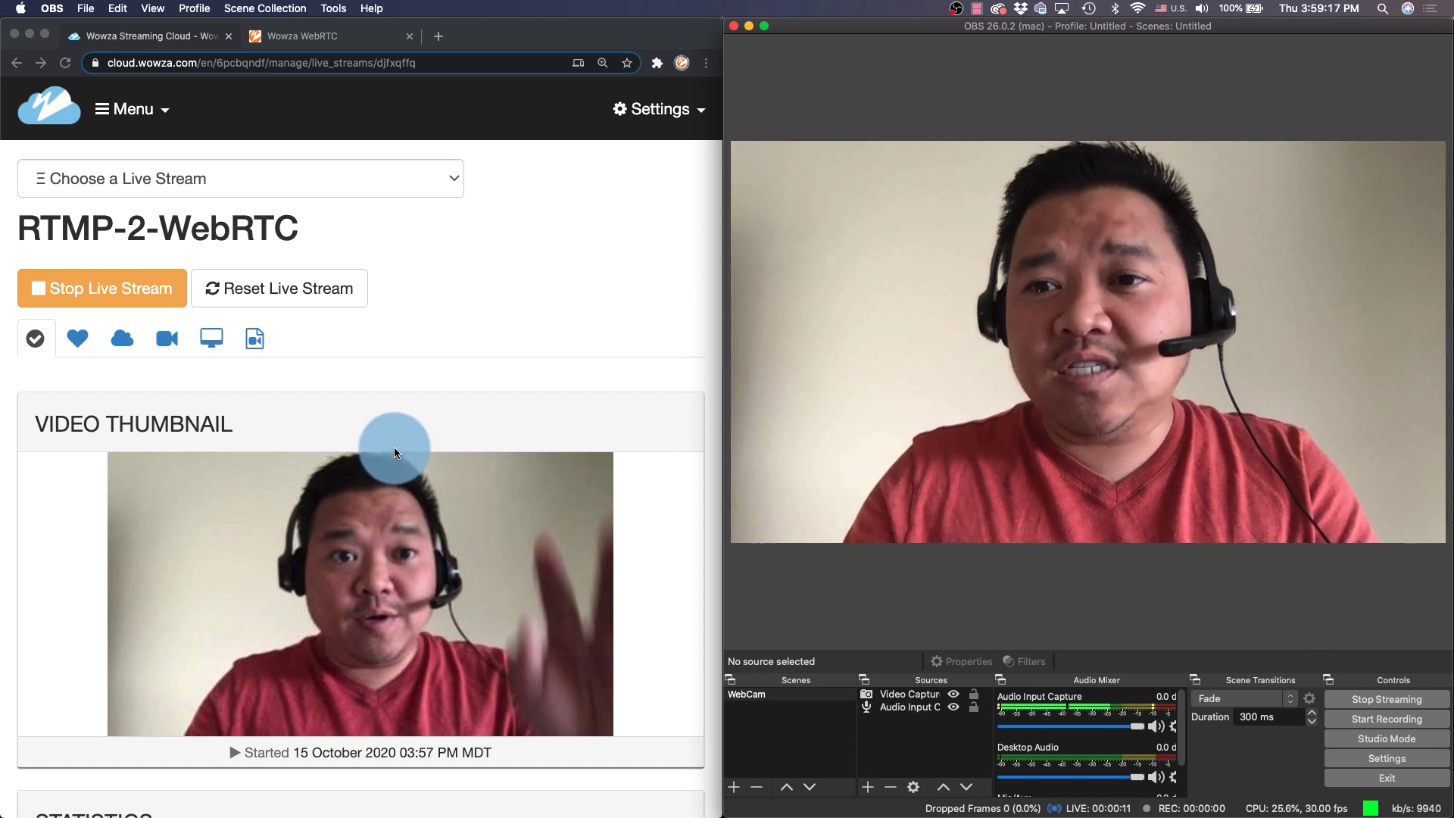
Step: Move the Wowza WebRTC player tab into its own window and open its connection settings
{"action": "left_click", "coordinate": [303, 38]}
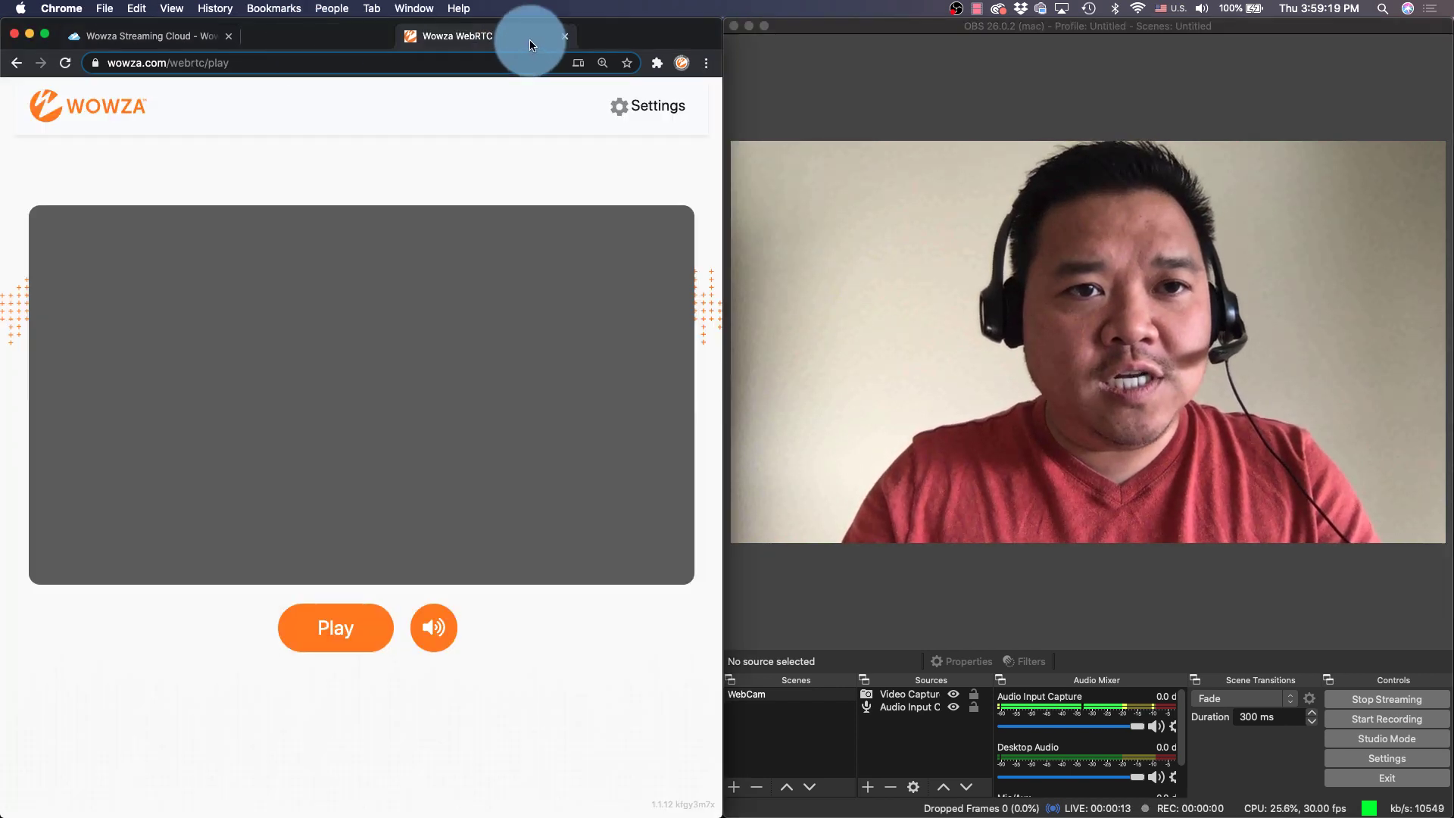
{"action": "left_click_drag", "start_coordinate": [752, 38], "coordinate": [880, 36]}
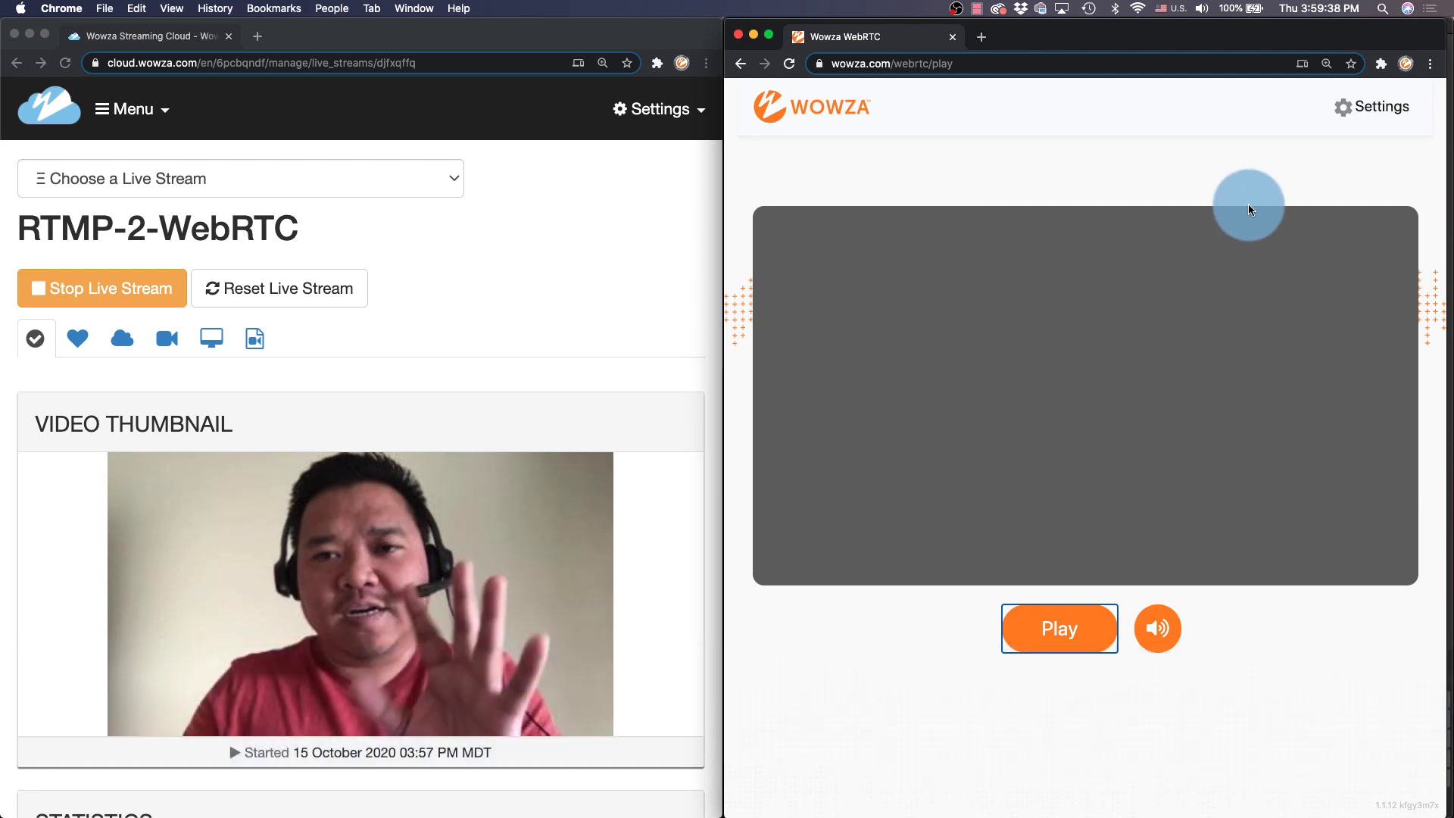
{"action": "left_click", "coordinate": [1381, 107]}
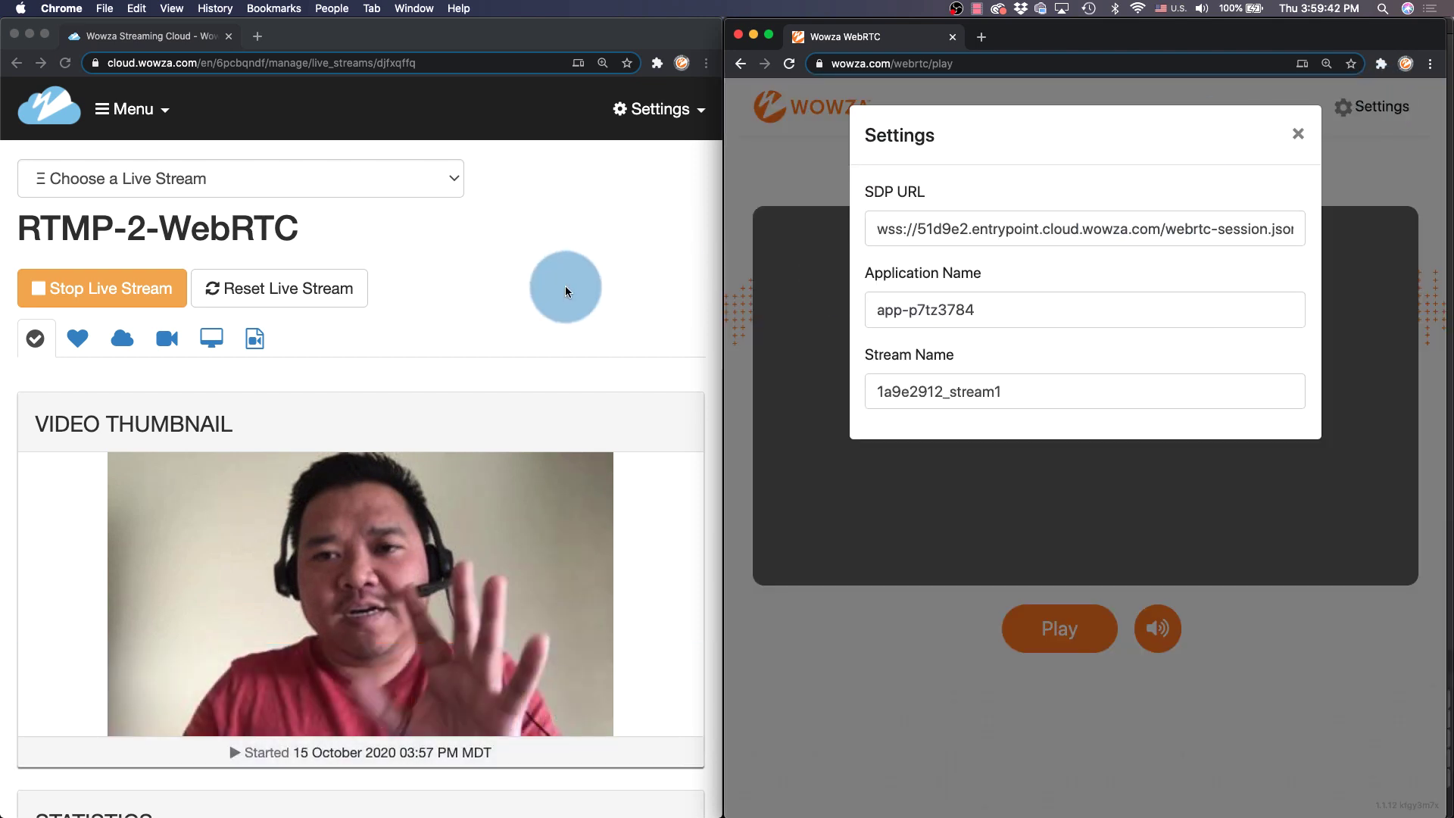
Step: Open the RTMP-2-WebRTC transcoder and expand its WEBRTC direct playback URLs (source plus six renditions)
{"action": "left_click", "coordinate": [169, 114]}
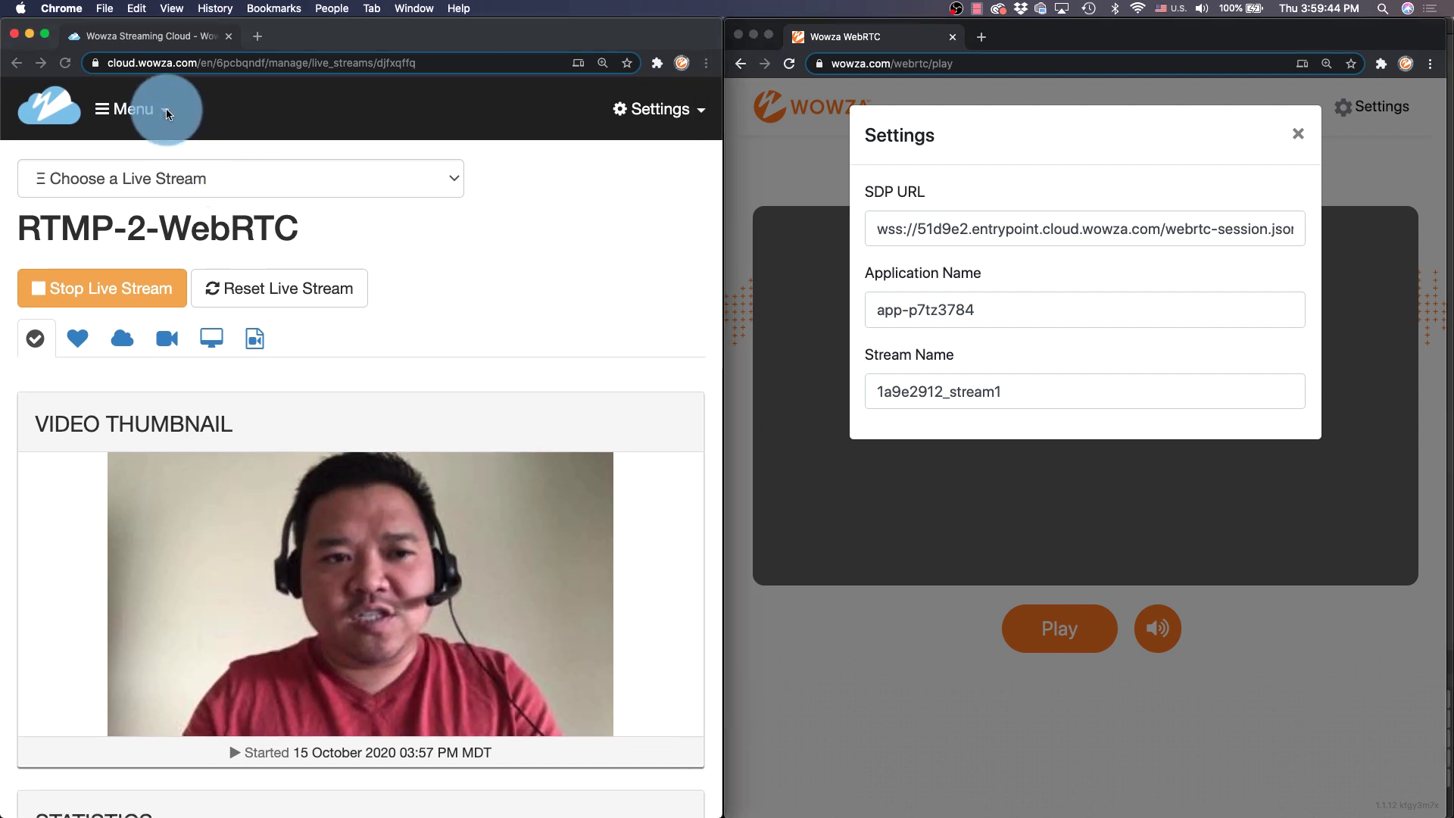
{"action": "left_click", "coordinate": [161, 112]}
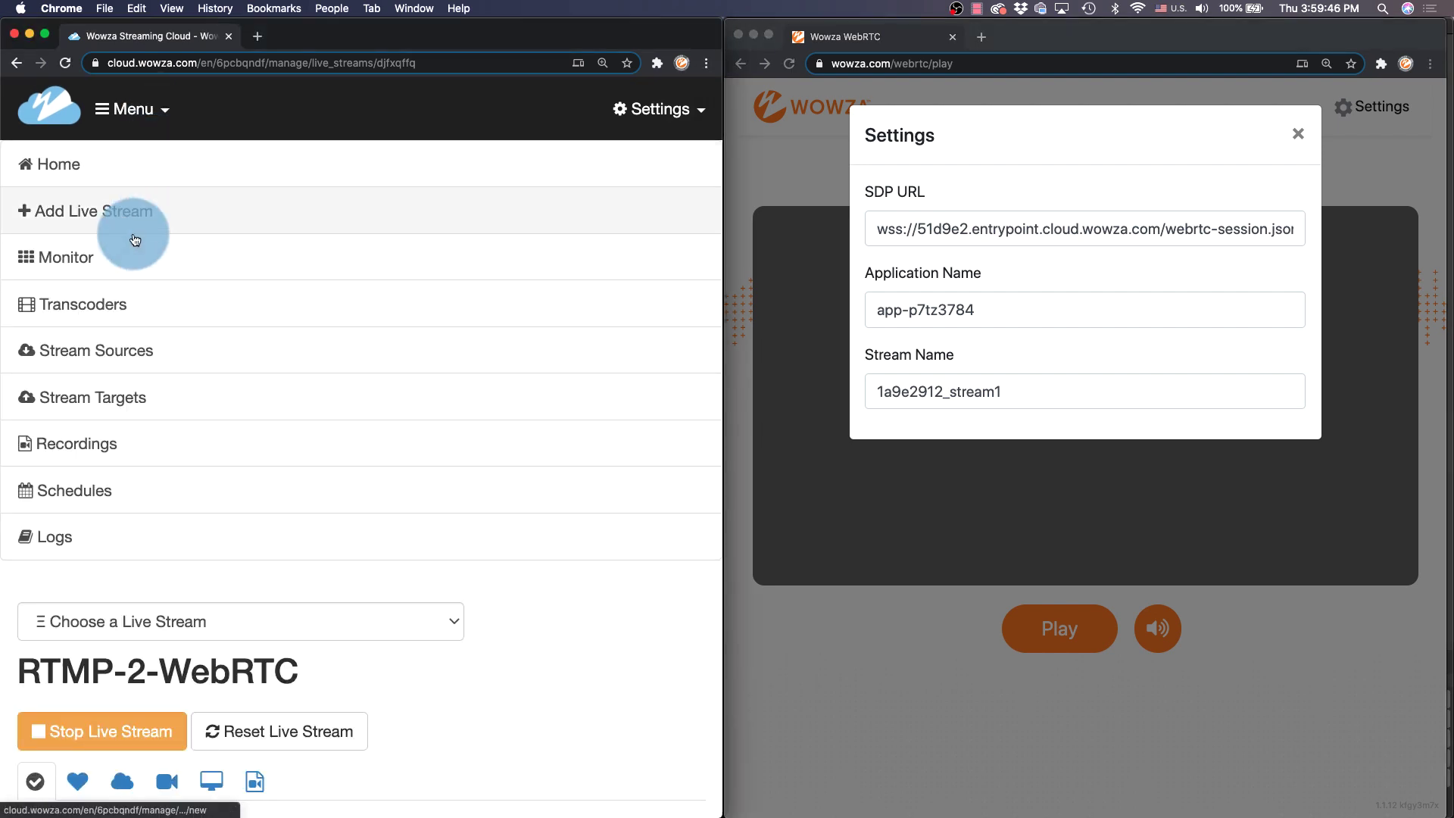
{"action": "left_click", "coordinate": [112, 300]}
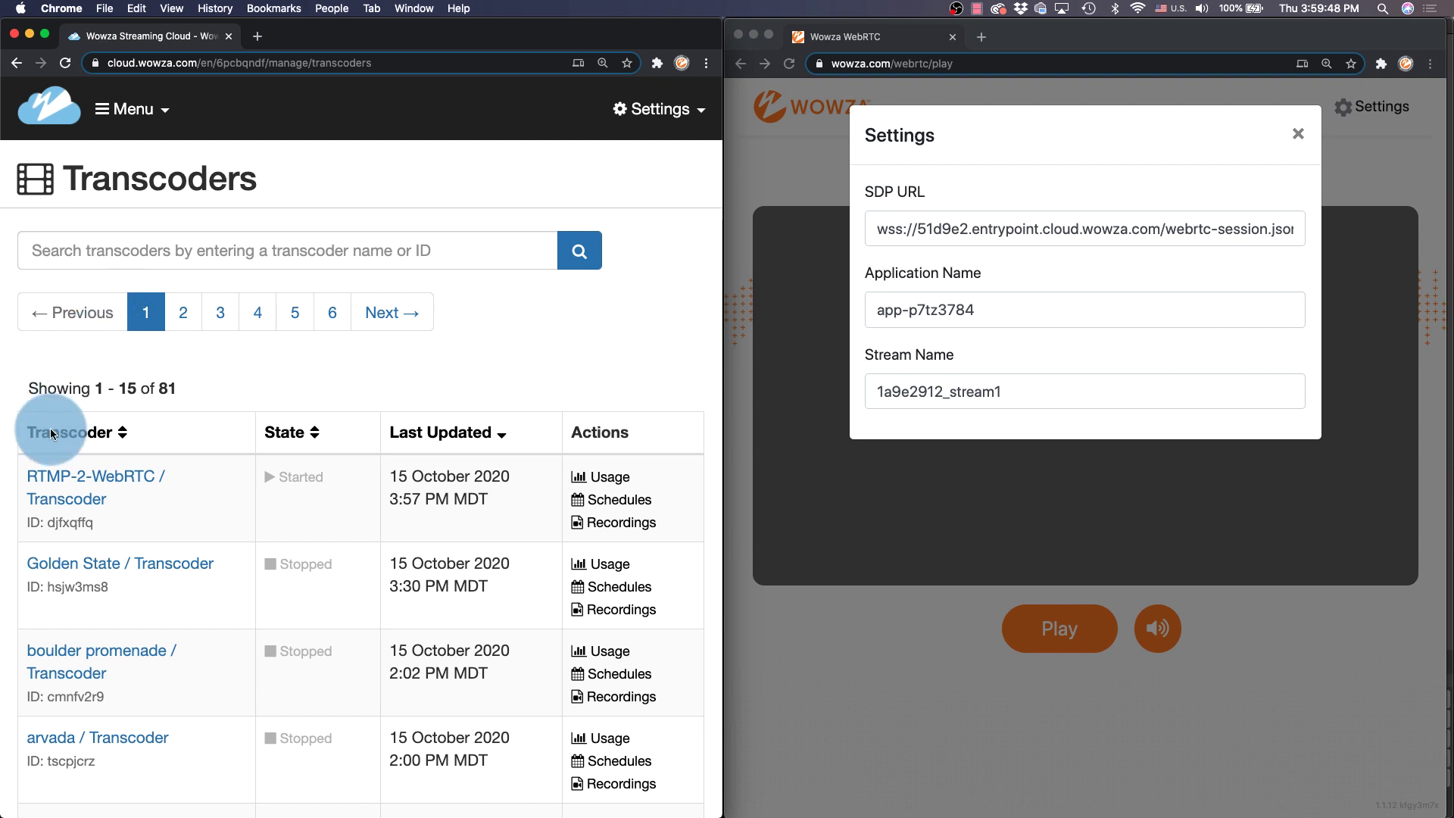
{"action": "left_click", "coordinate": [72, 486]}
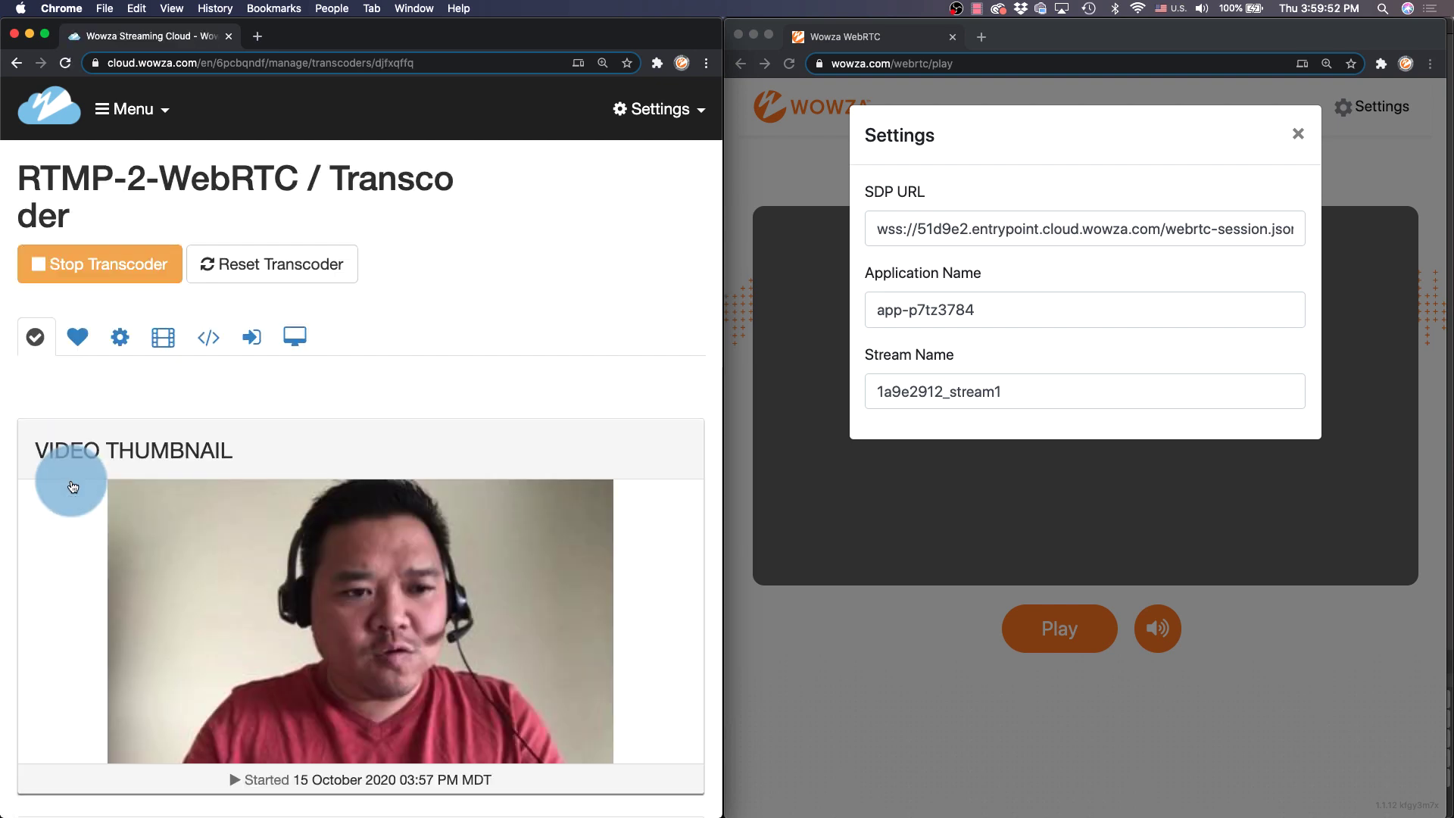
{"action": "left_click", "coordinate": [288, 334]}
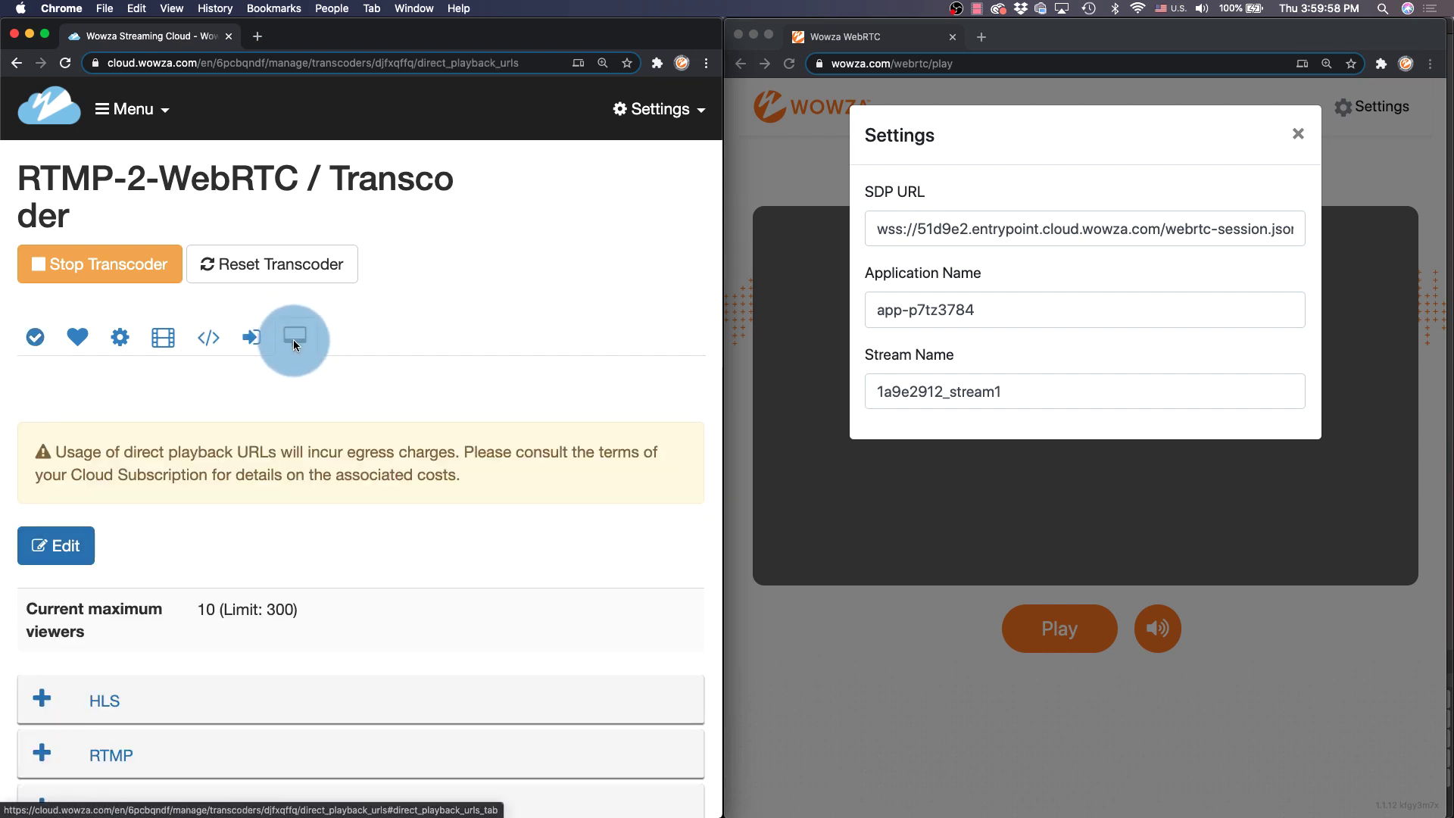
{"action": "scroll", "coordinate": [293, 340], "scroll_direction": "down", "scroll_amount": 7}
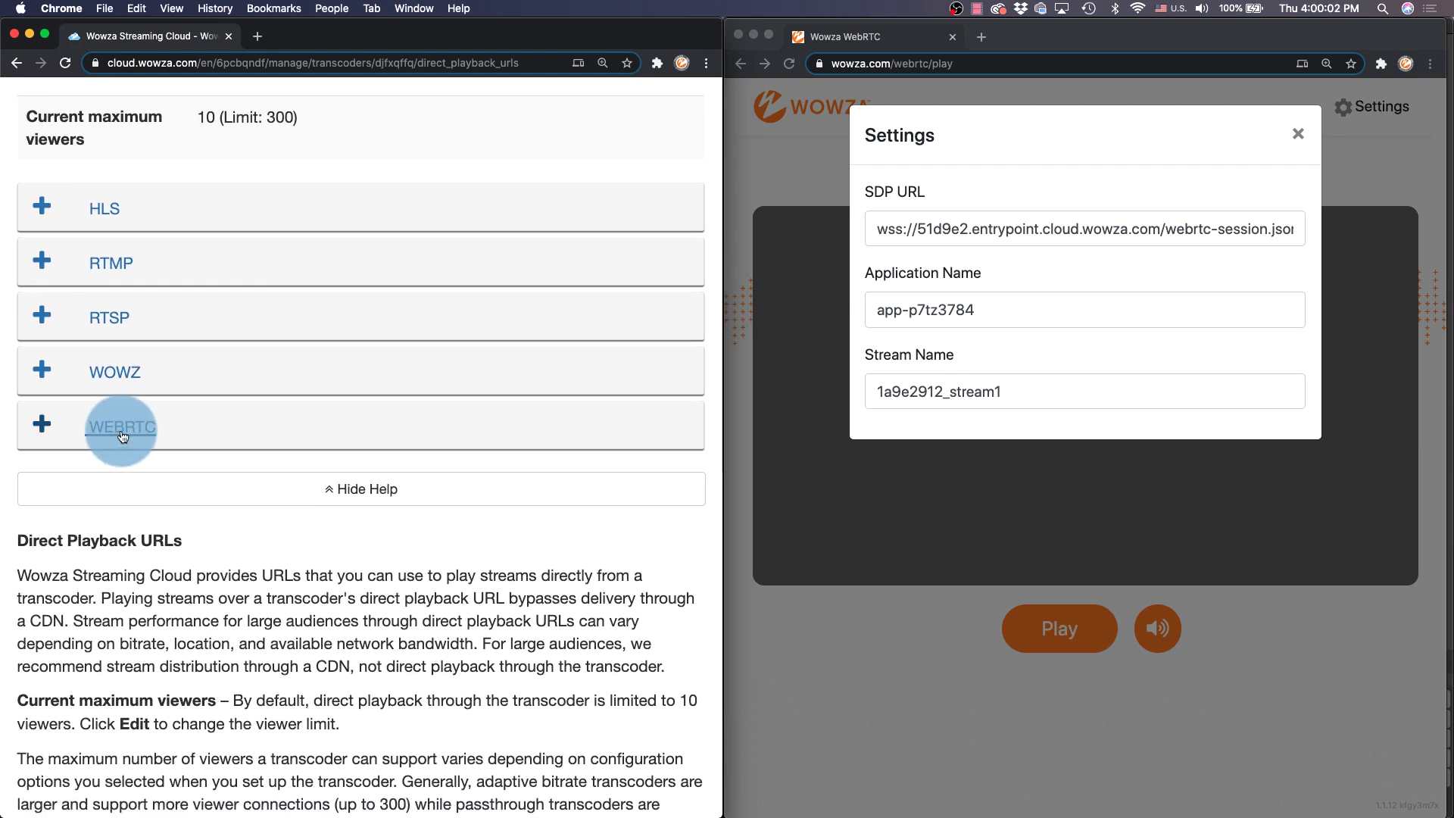
{"action": "left_click", "coordinate": [122, 436]}
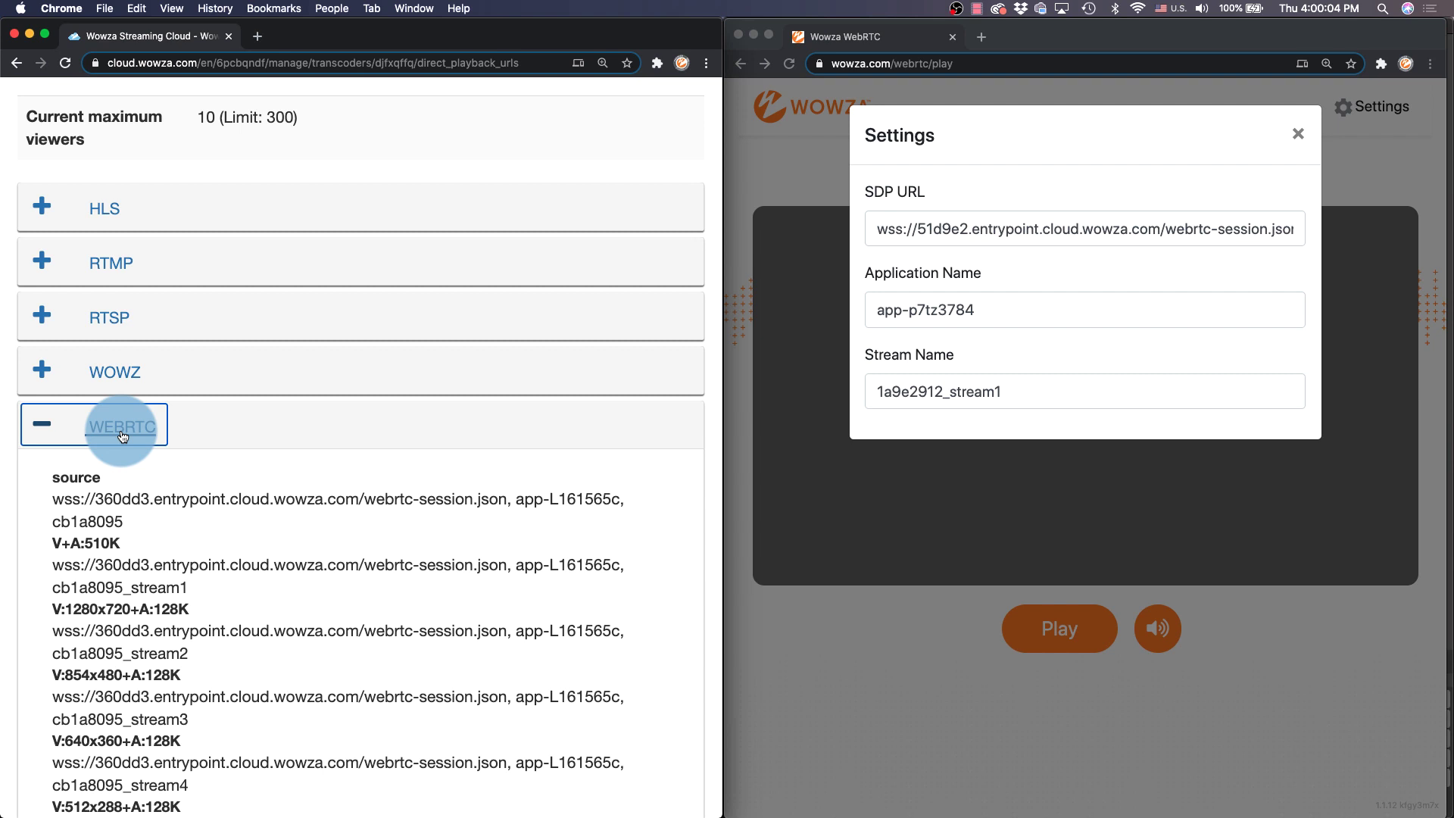
{"action": "scroll", "coordinate": [117, 454], "scroll_direction": "down", "scroll_amount": 3}
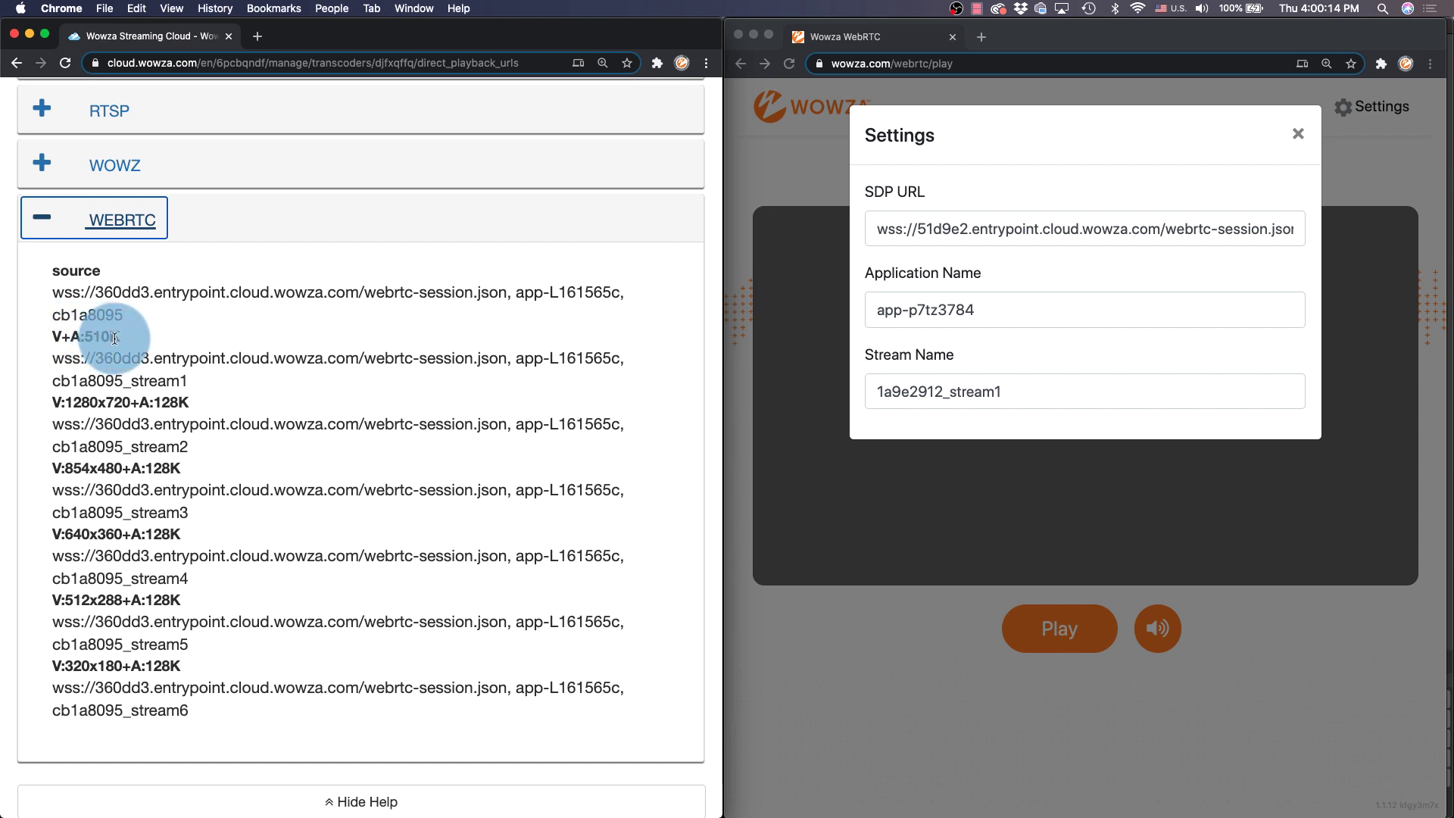
Step: Paste the stream1 WebRTC session URL into the player's SDP URL field
{"action": "left_click_drag", "start_coordinate": [51, 357], "coordinate": [501, 367]}
{"action": "key", "text": "super+c"}
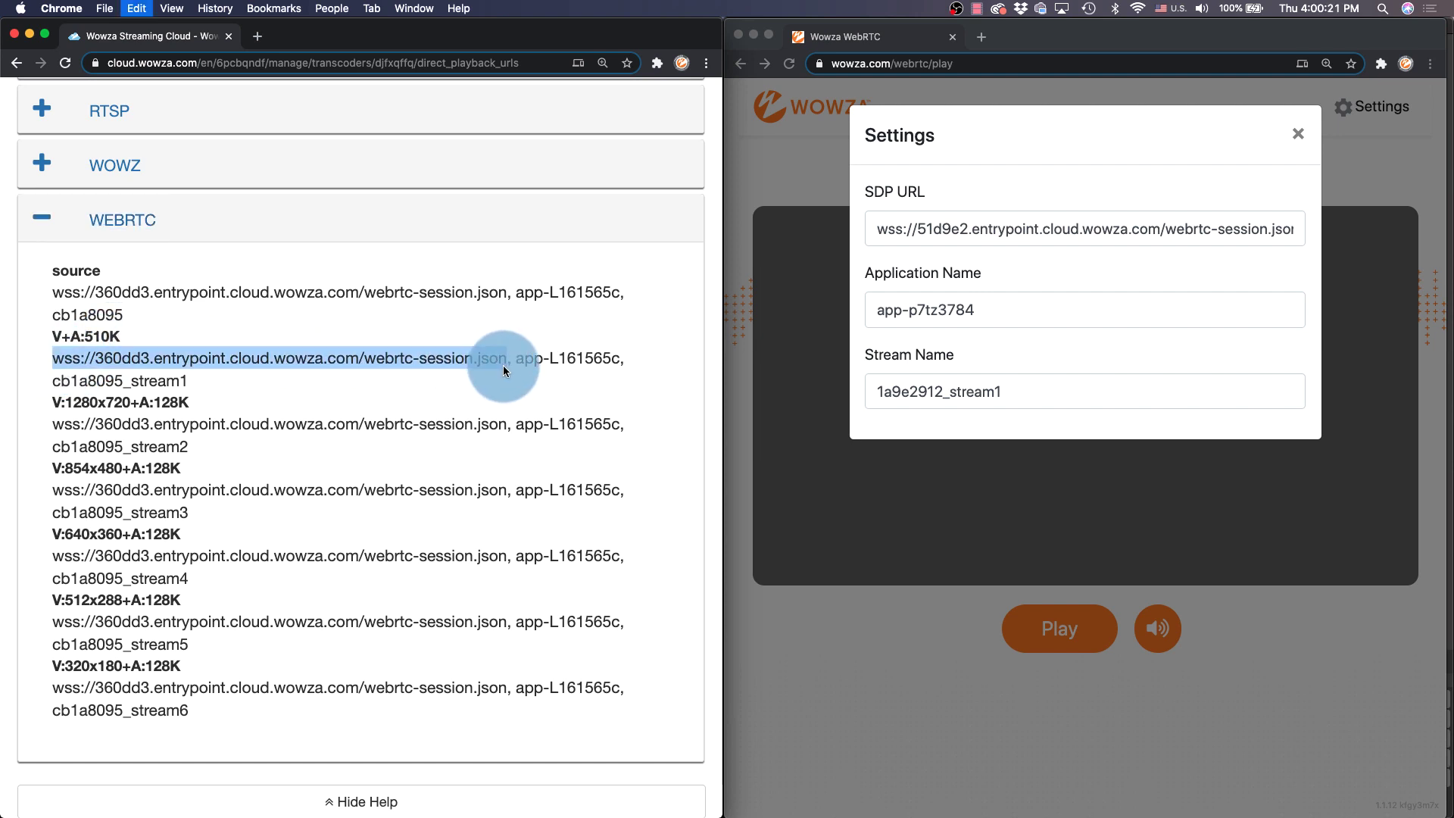
{"action": "left_click", "coordinate": [1283, 225]}
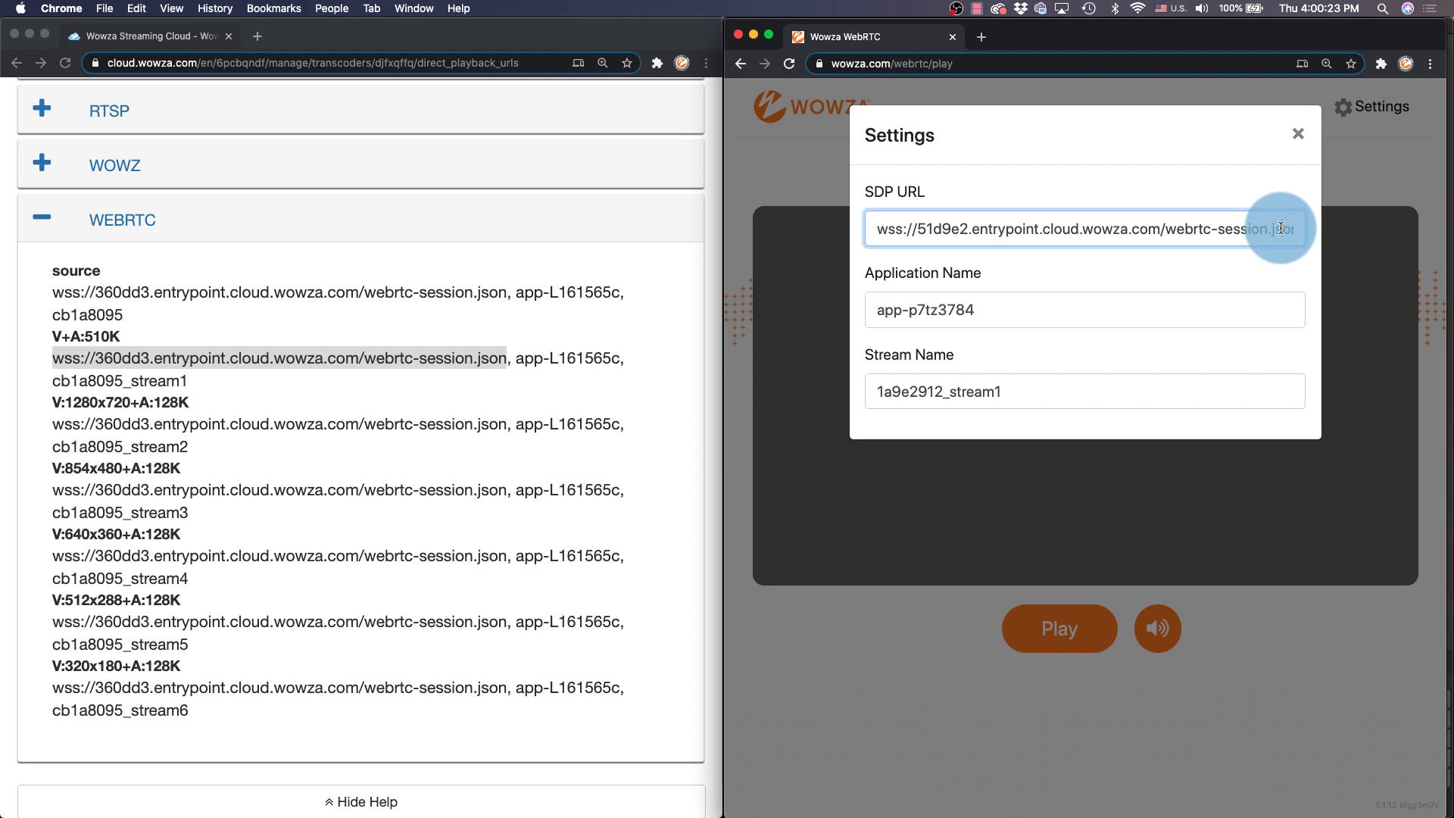
{"action": "key", "text": "super+a"}
{"action": "key", "text": "super+v"}
Step: Copy the application name app-L161565c into the player's Application Name field
{"action": "left_click", "coordinate": [488, 370]}
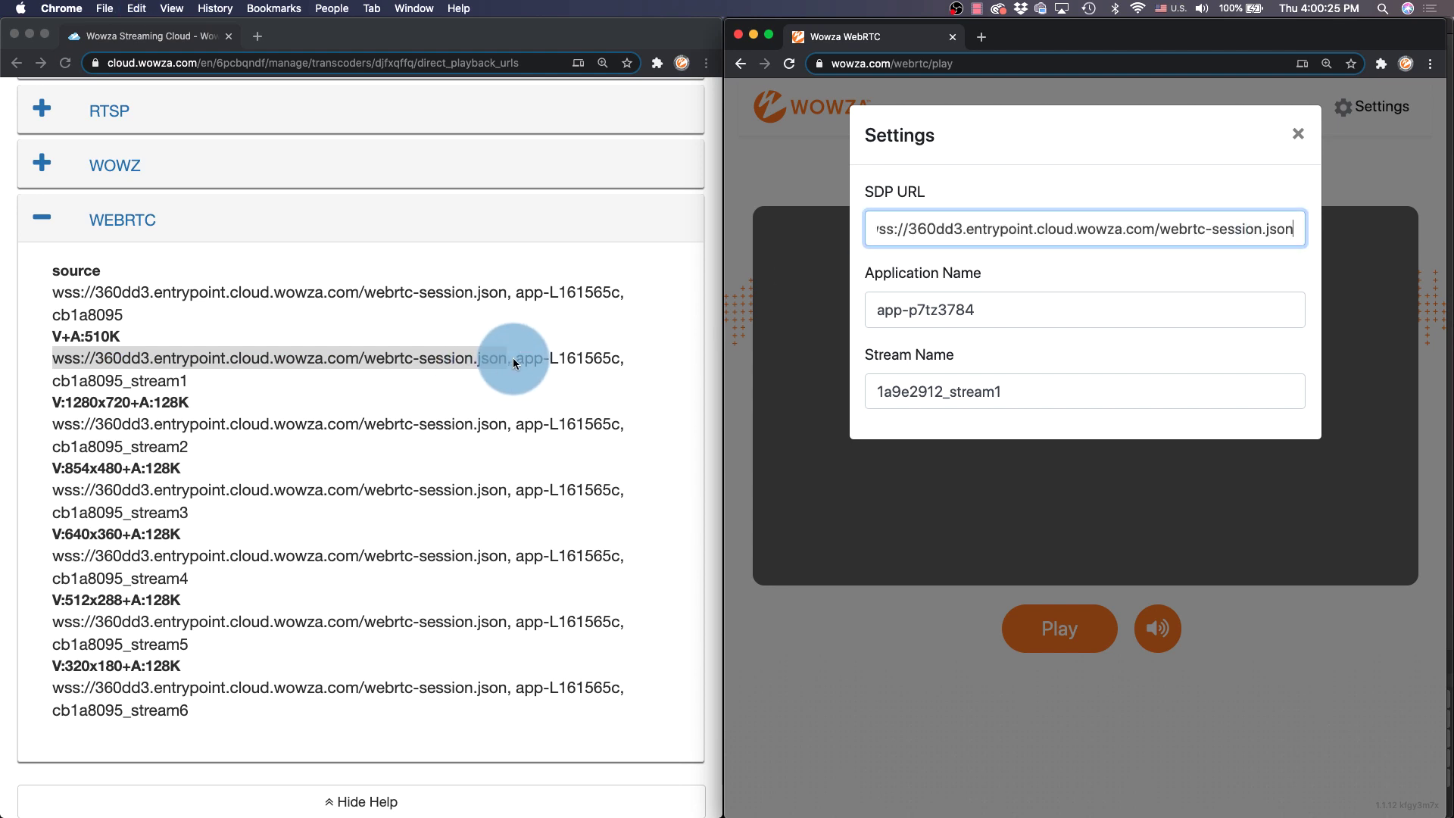
{"action": "left_click_drag", "start_coordinate": [515, 357], "coordinate": [615, 357]}
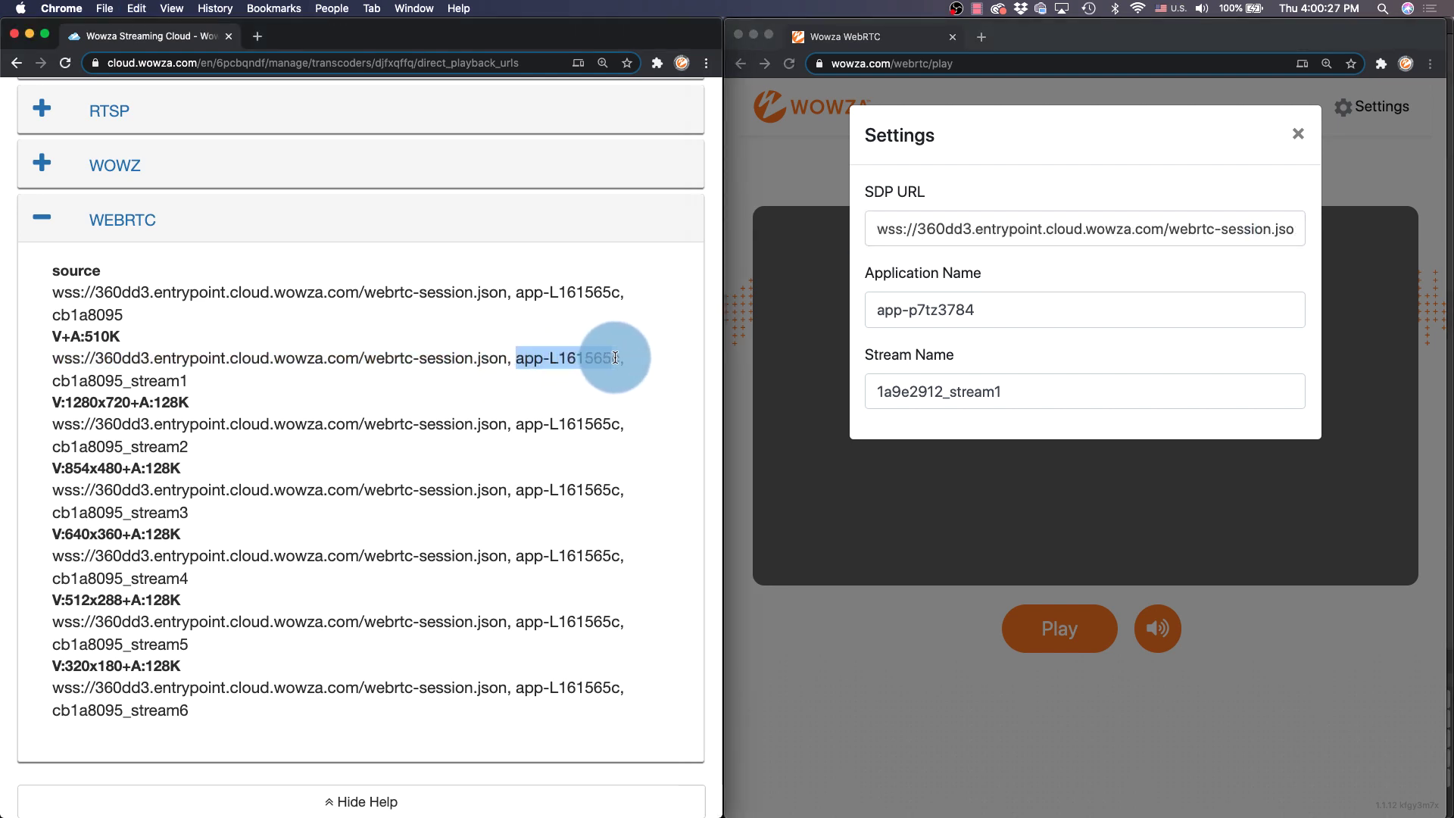
{"action": "key", "text": "super+c"}
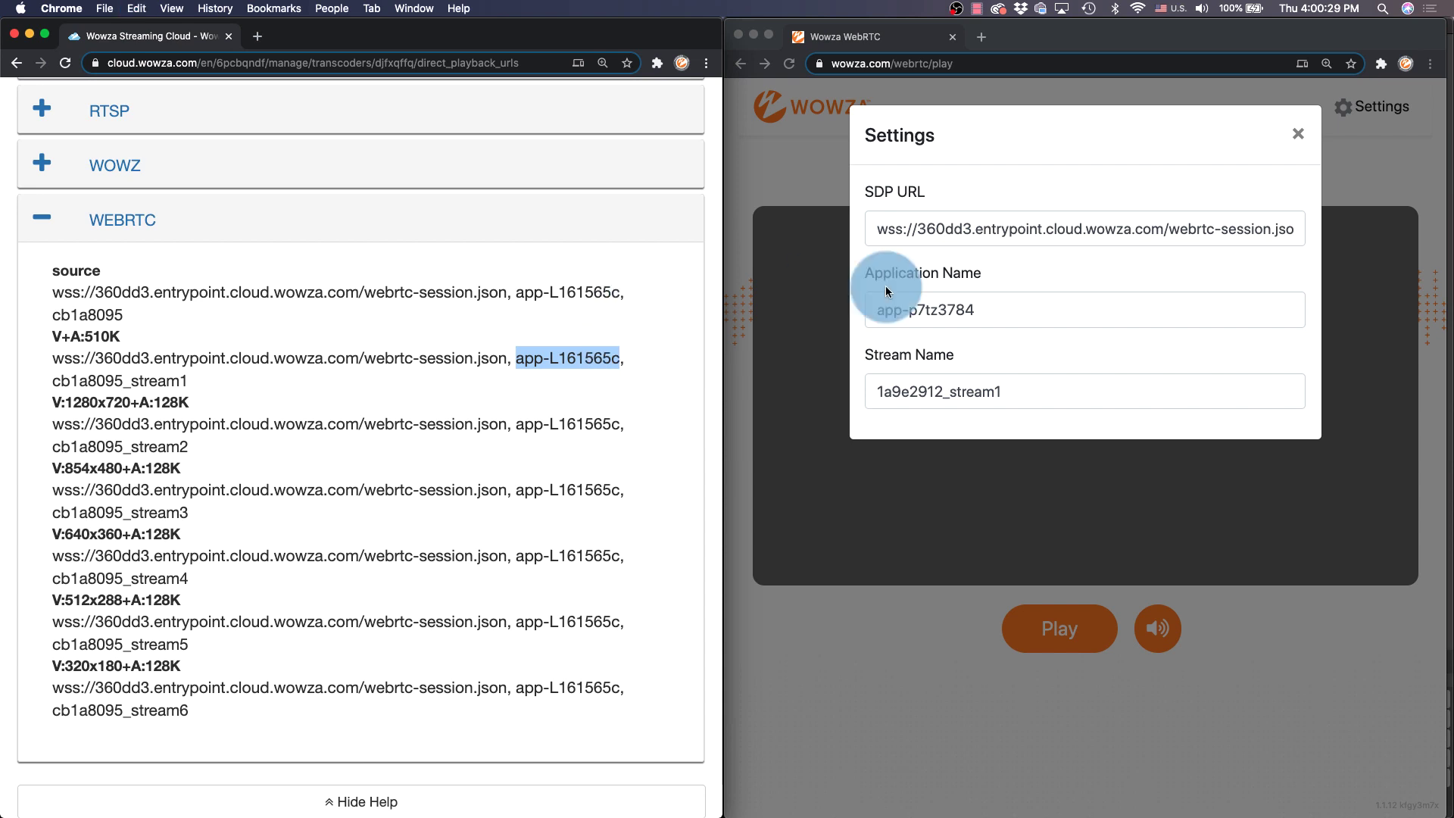
{"action": "left_click", "coordinate": [884, 284]}
{"action": "key", "text": "super+a"}
{"action": "key", "text": "super+v"}
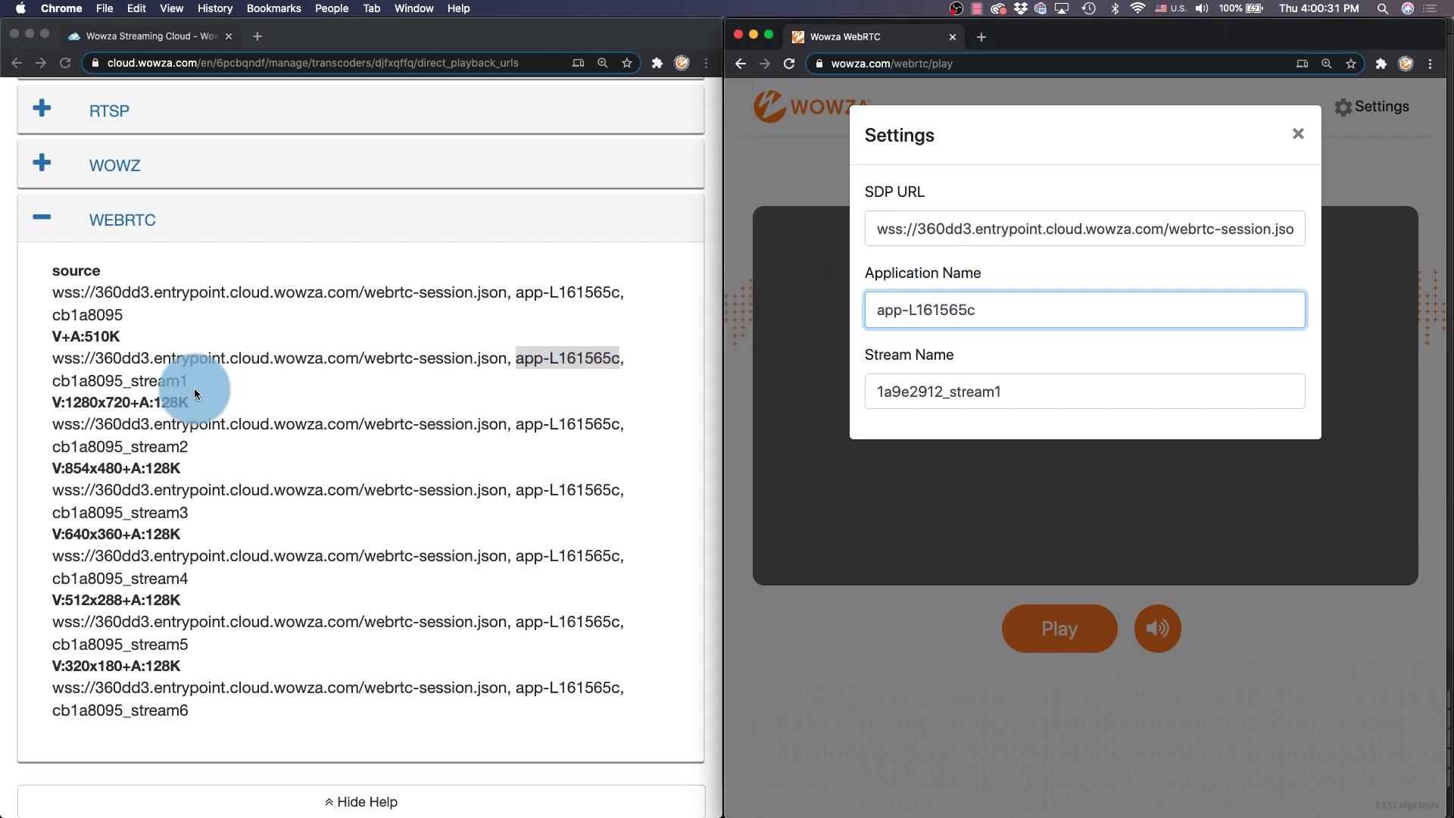
Step: Copy the stream name cb1a8095_stream1 into the player's Stream Name field
{"action": "left_click", "coordinate": [187, 379]}
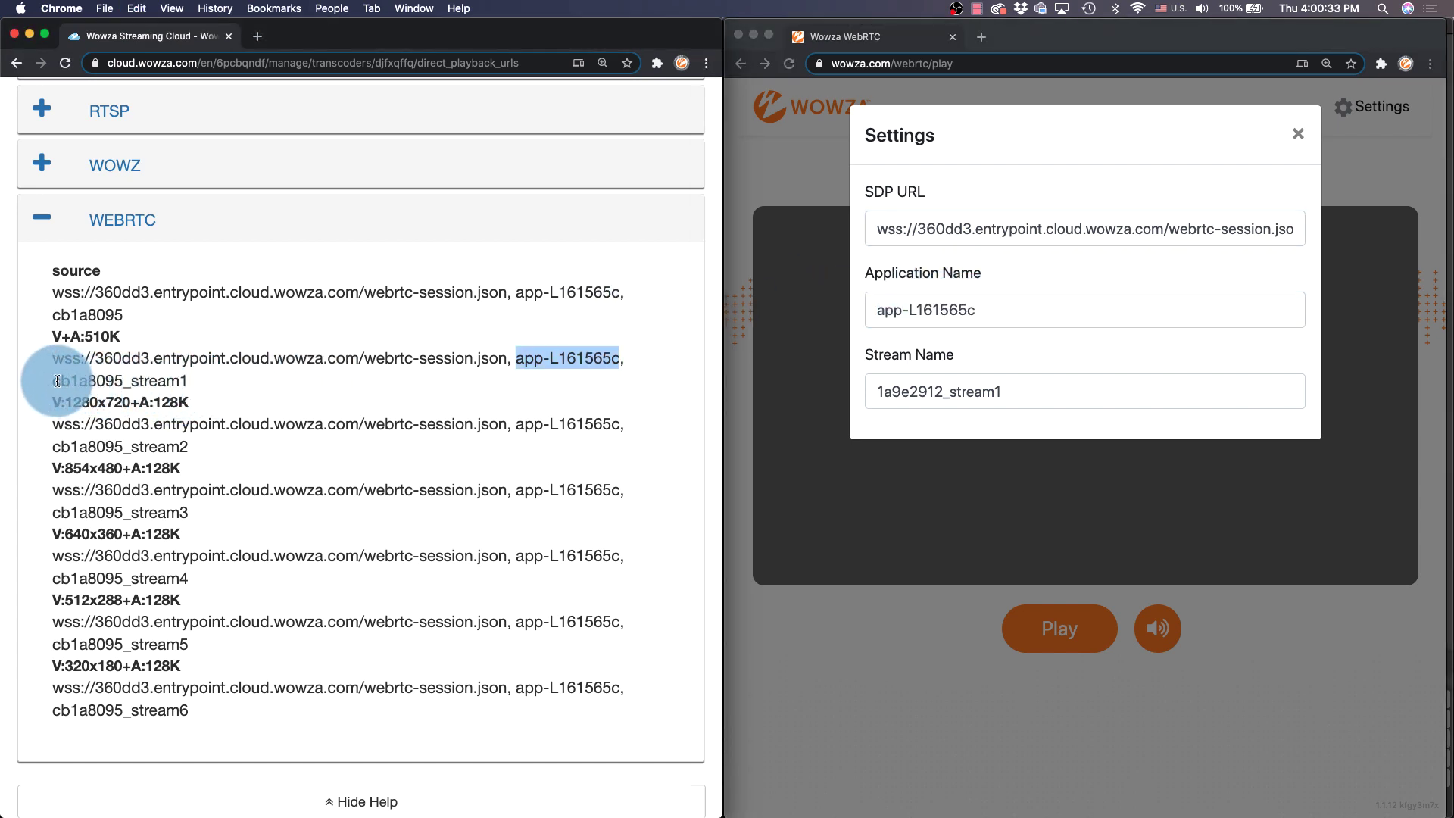
{"action": "left_click_drag", "start_coordinate": [50, 380], "coordinate": [194, 381]}
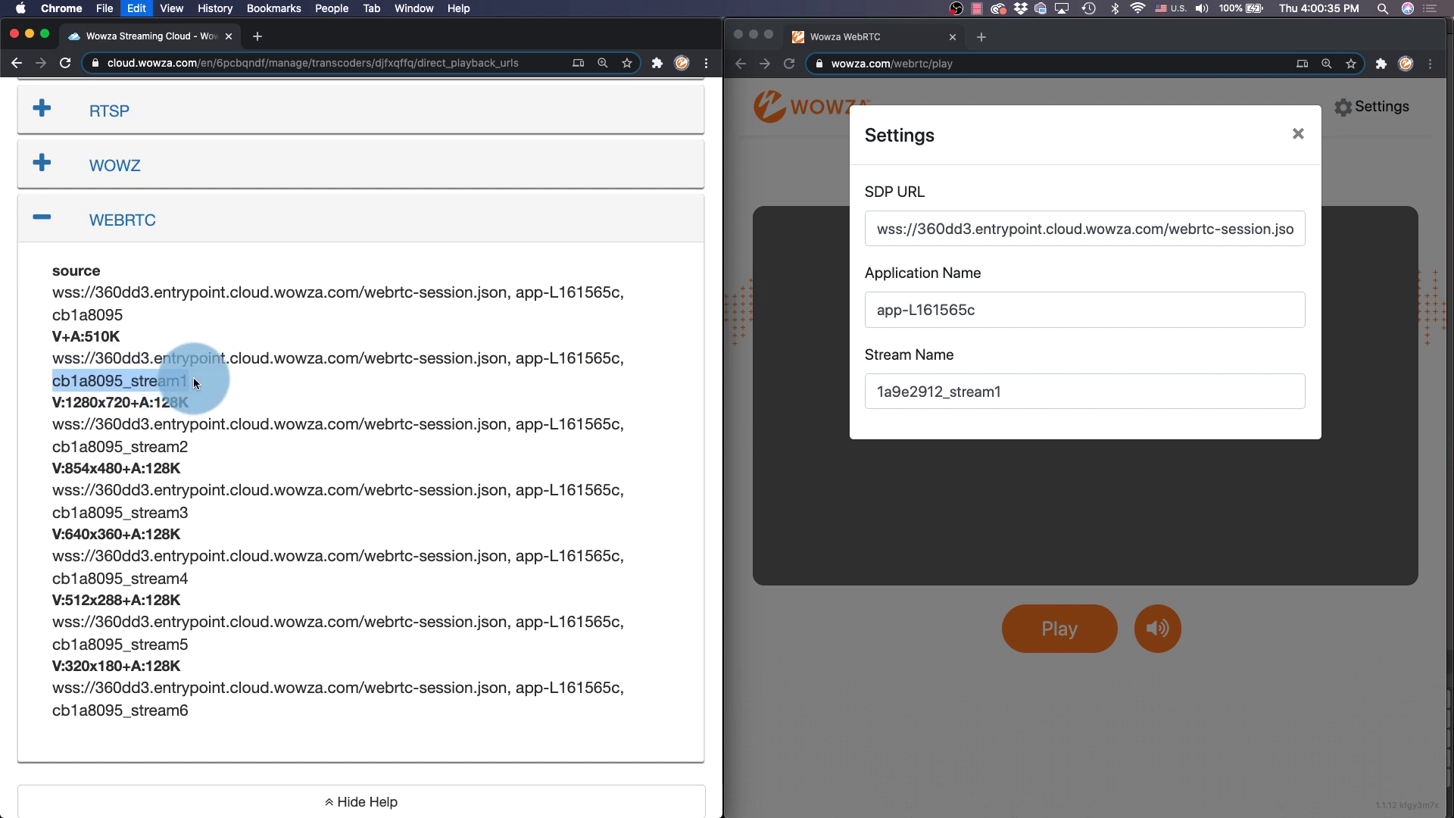
{"action": "left_click", "coordinate": [1024, 391]}
{"action": "key", "text": "super+a"}
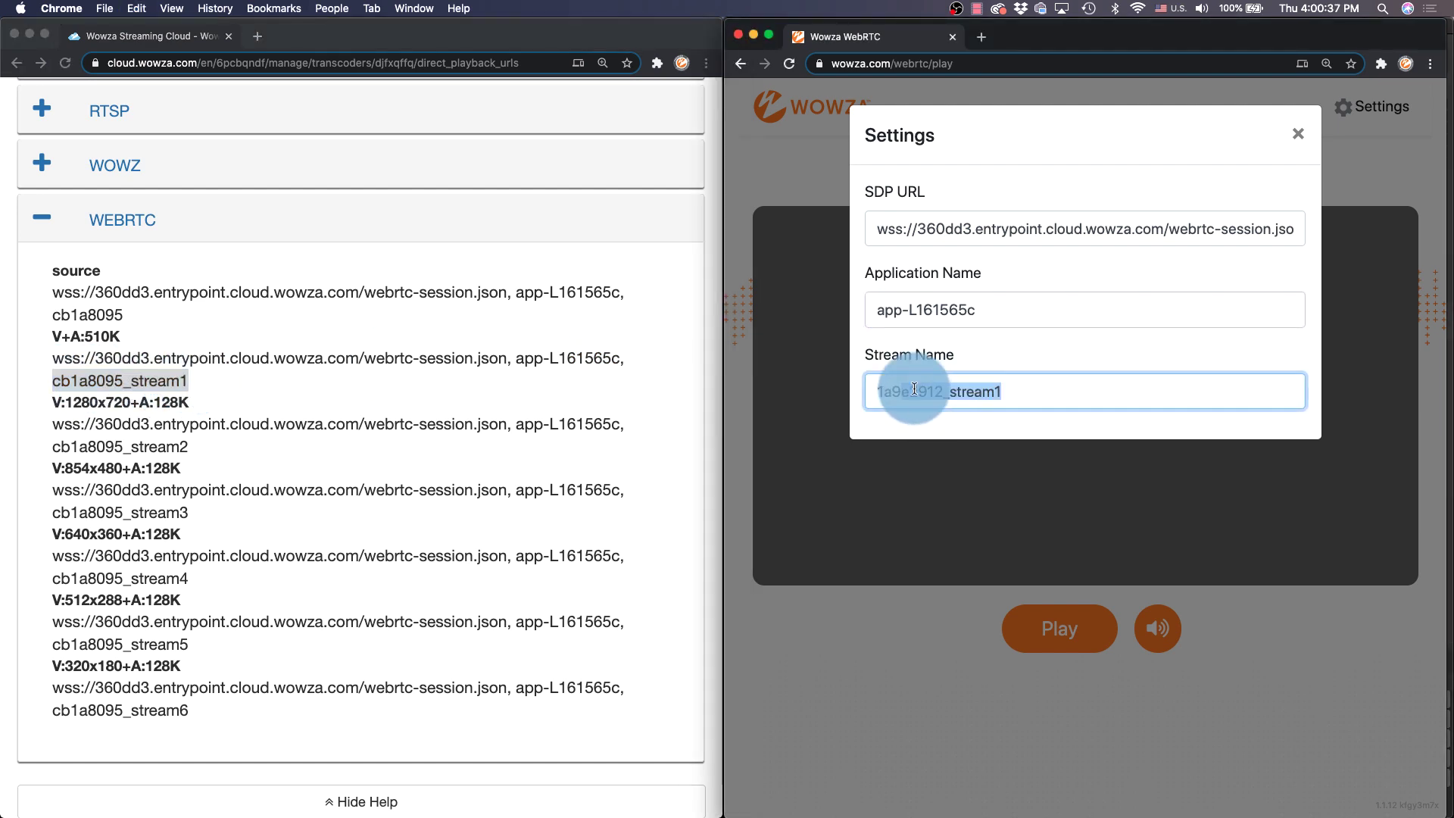
{"action": "key", "text": "super+v"}
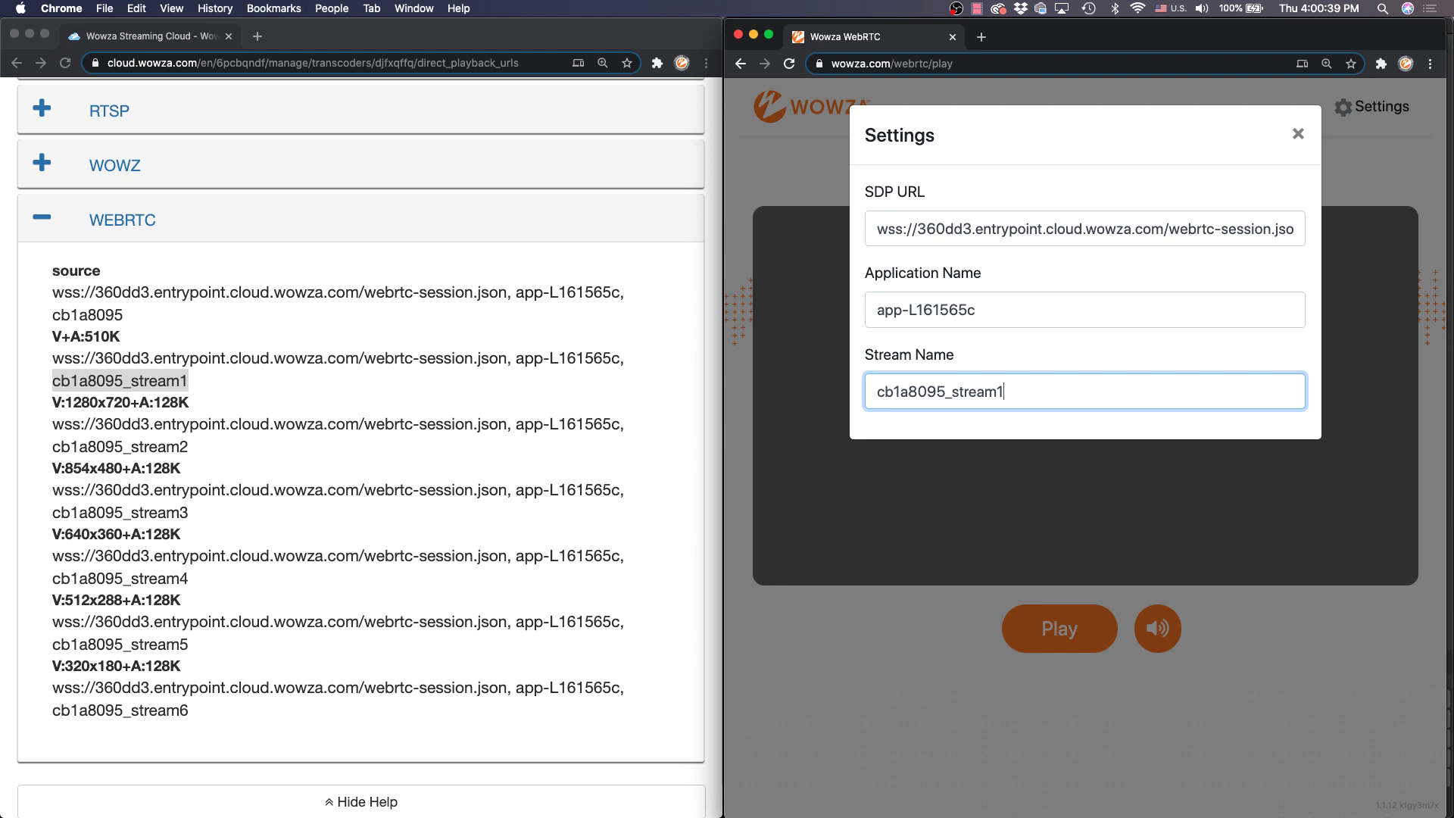
Step: Save the player settings, play the live webcam stream, move the player beside OBS and mute it
{"action": "left_click", "coordinate": [1349, 235]}
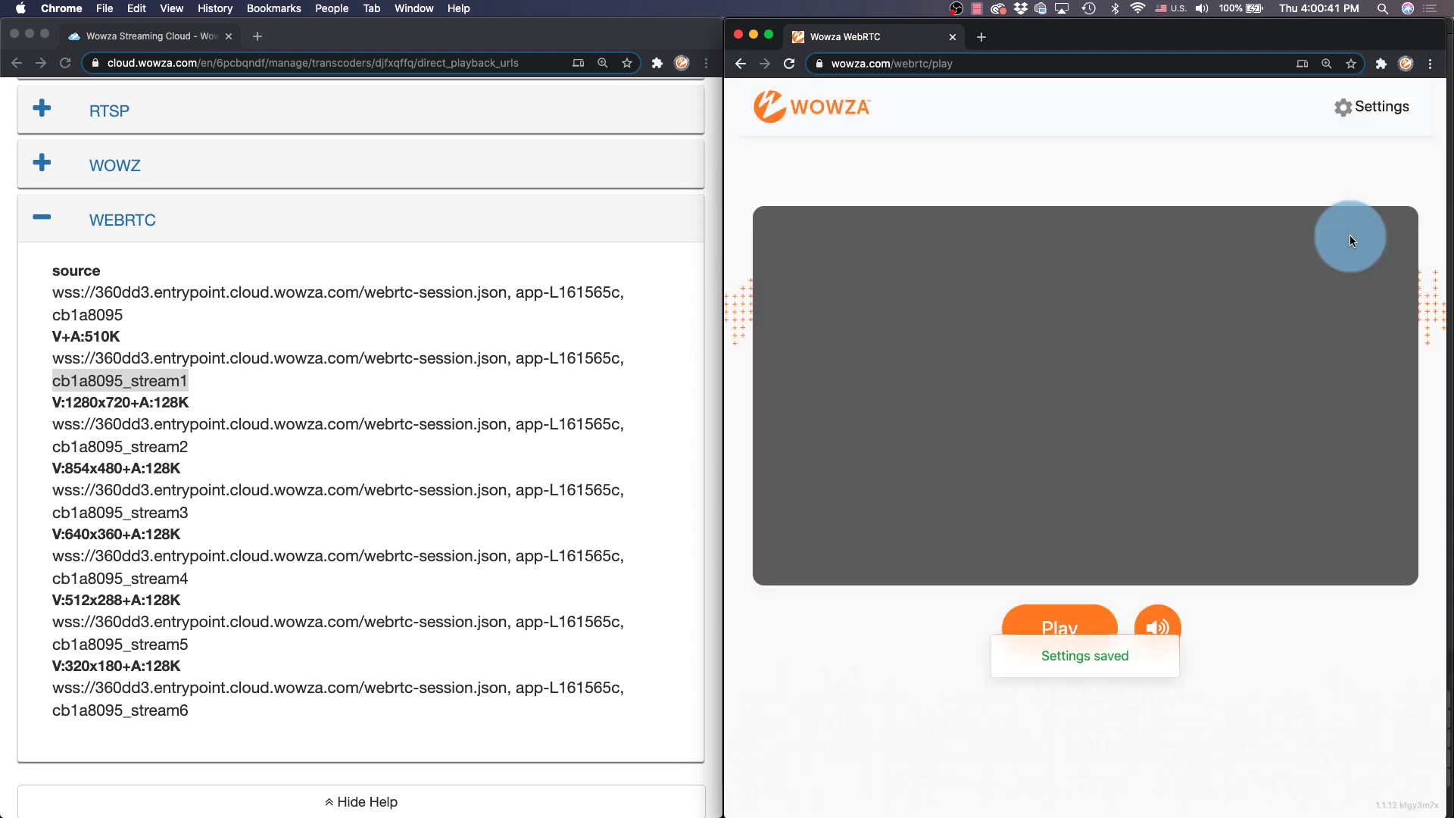
{"action": "left_click", "coordinate": [1066, 628]}
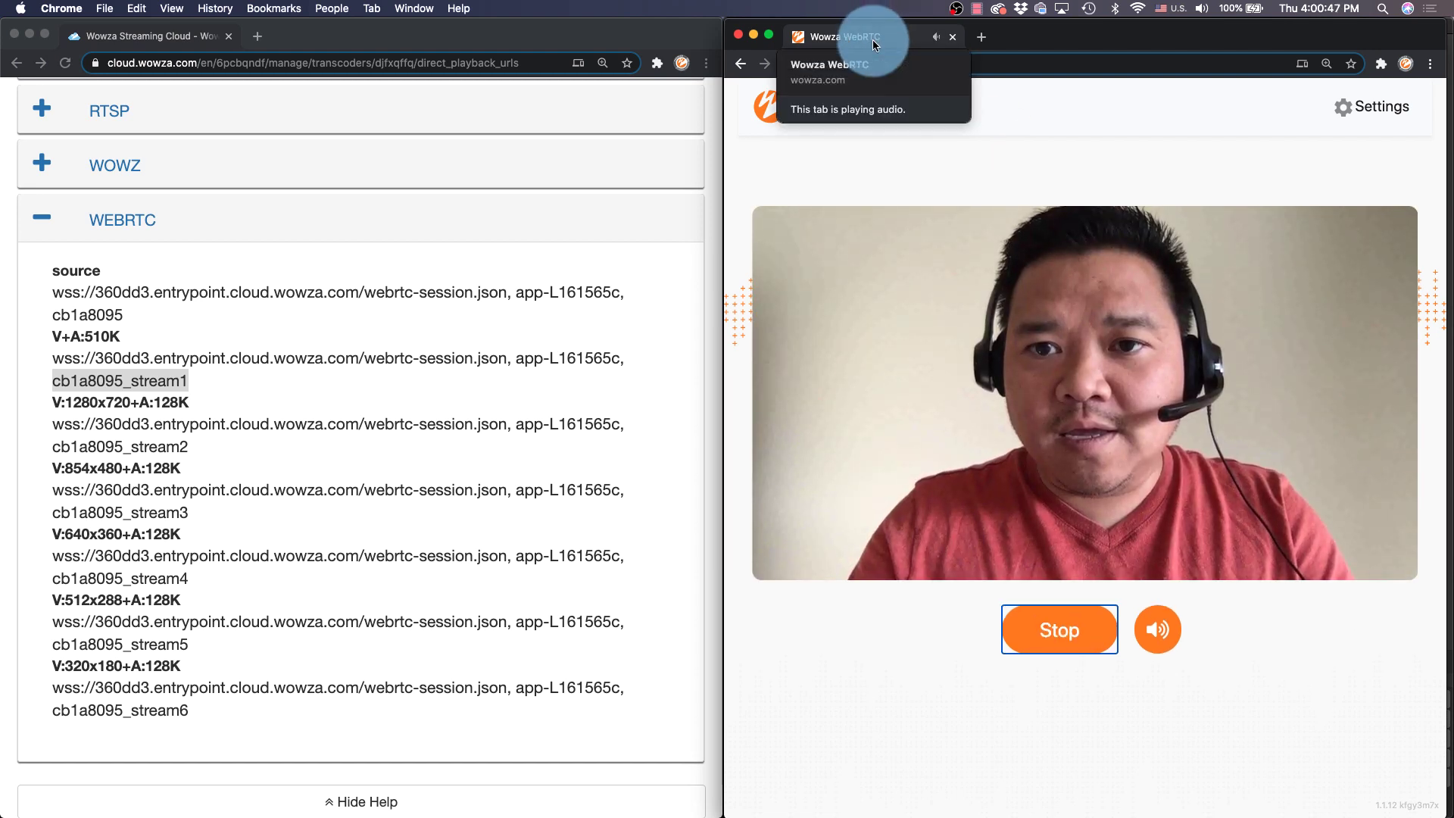
{"action": "left_click_drag", "start_coordinate": [872, 39], "coordinate": [594, 31]}
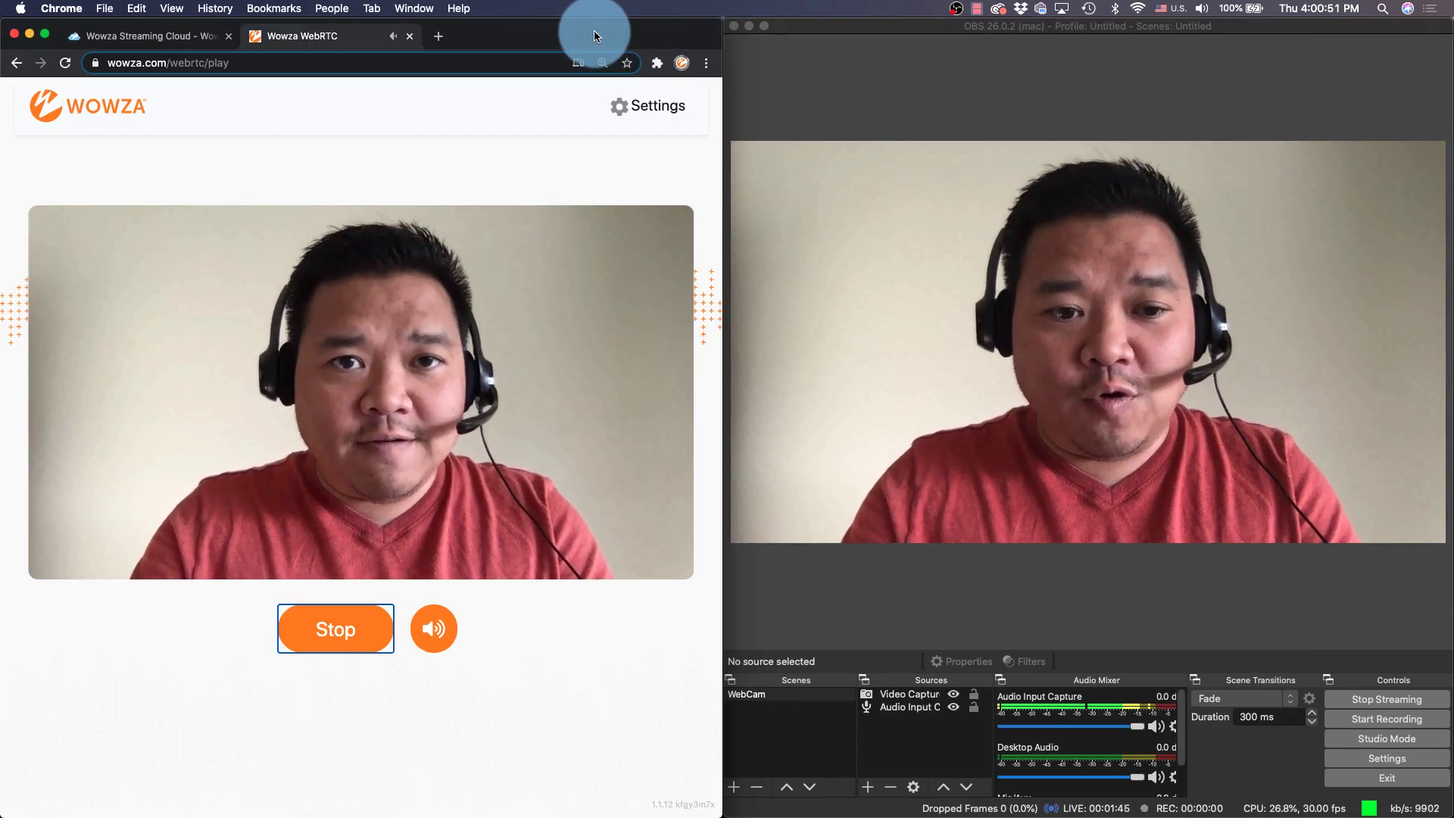
{"action": "left_click", "coordinate": [437, 631]}
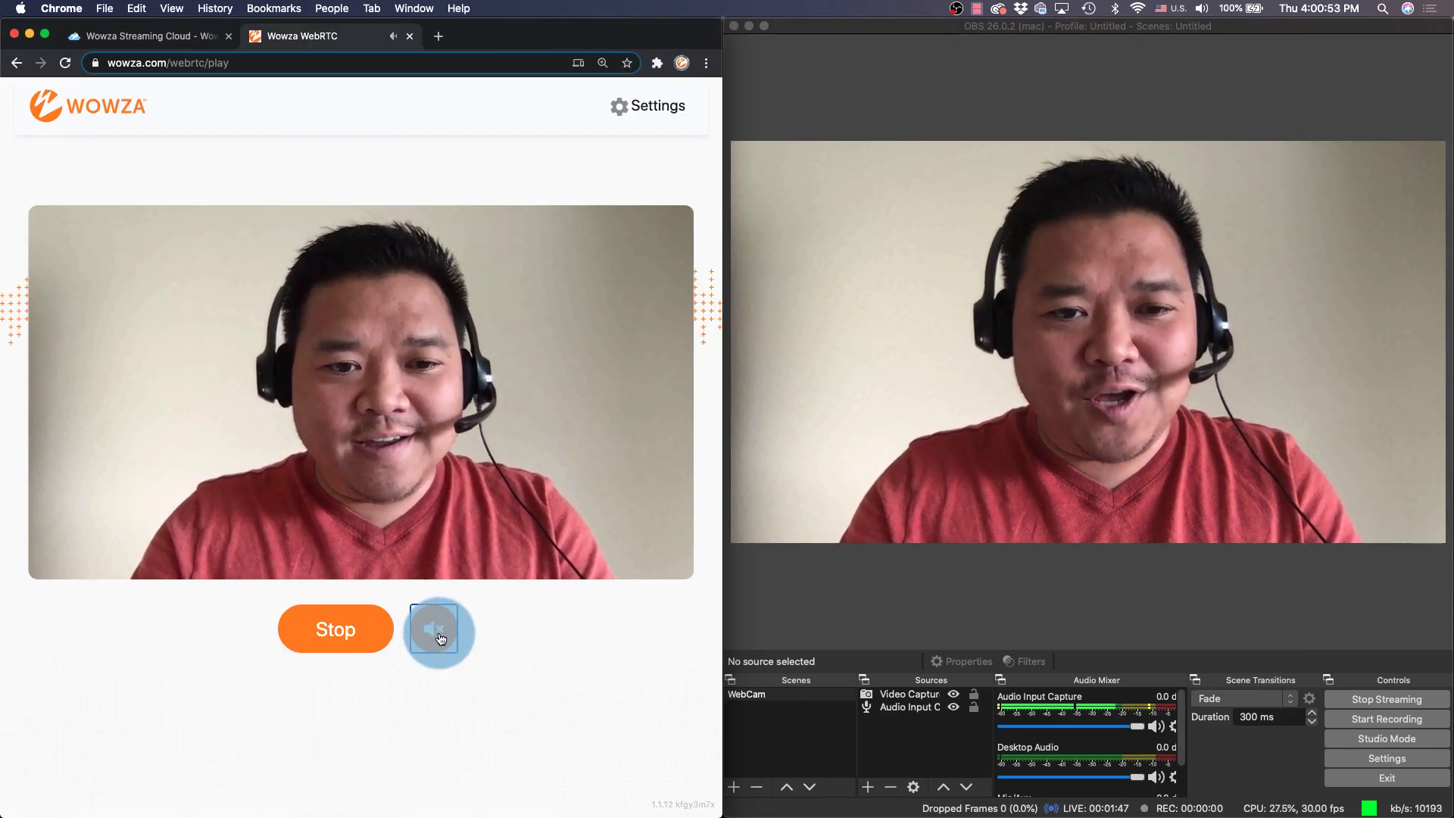